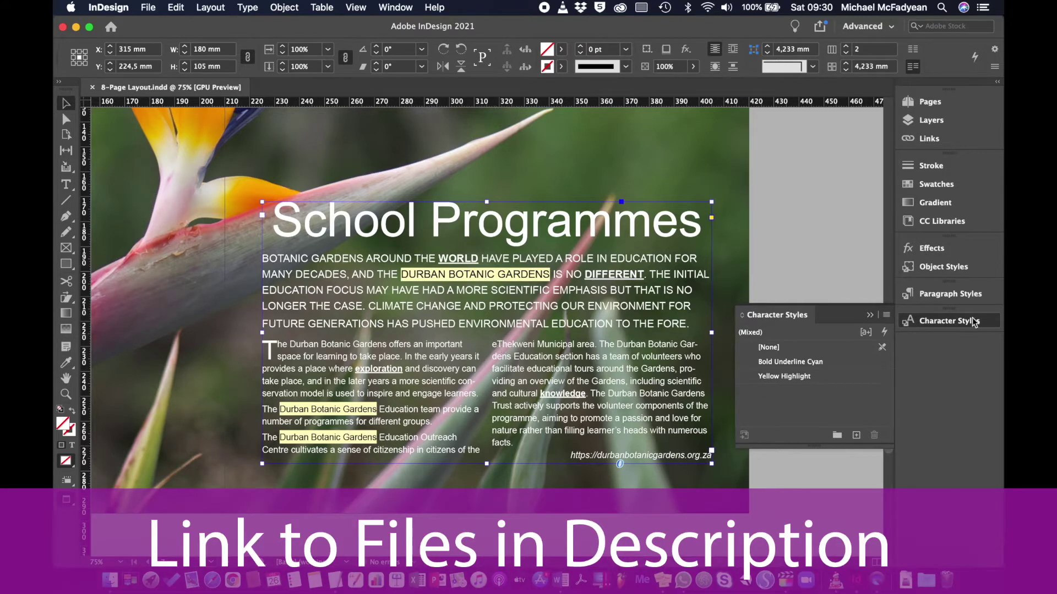
Review the available paragraph styles and the character and paragraph formatting of the "School Programmes" heading
click(968, 294)
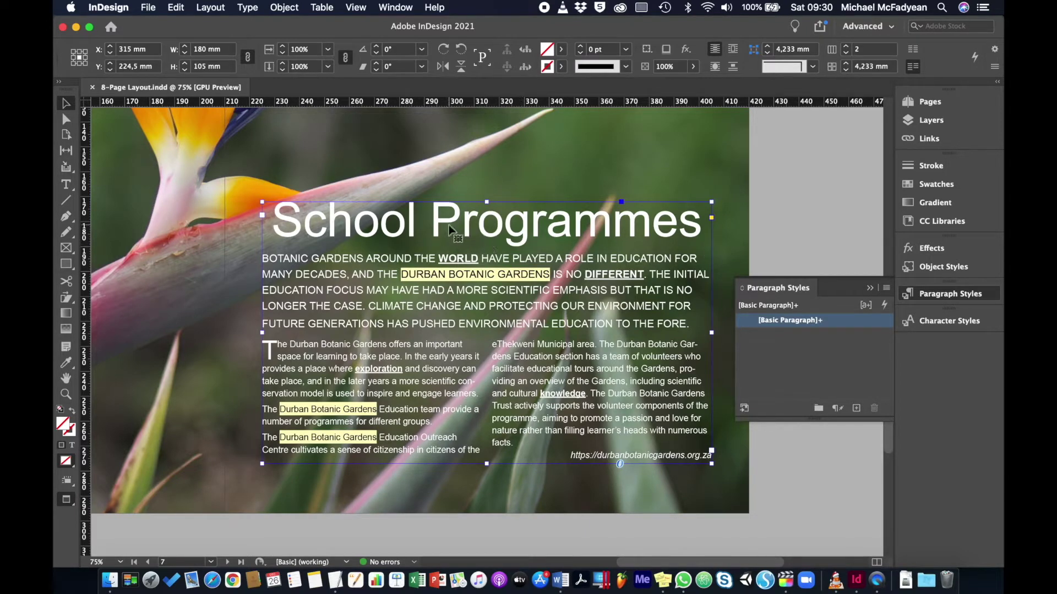
click(65, 185)
click(350, 217)
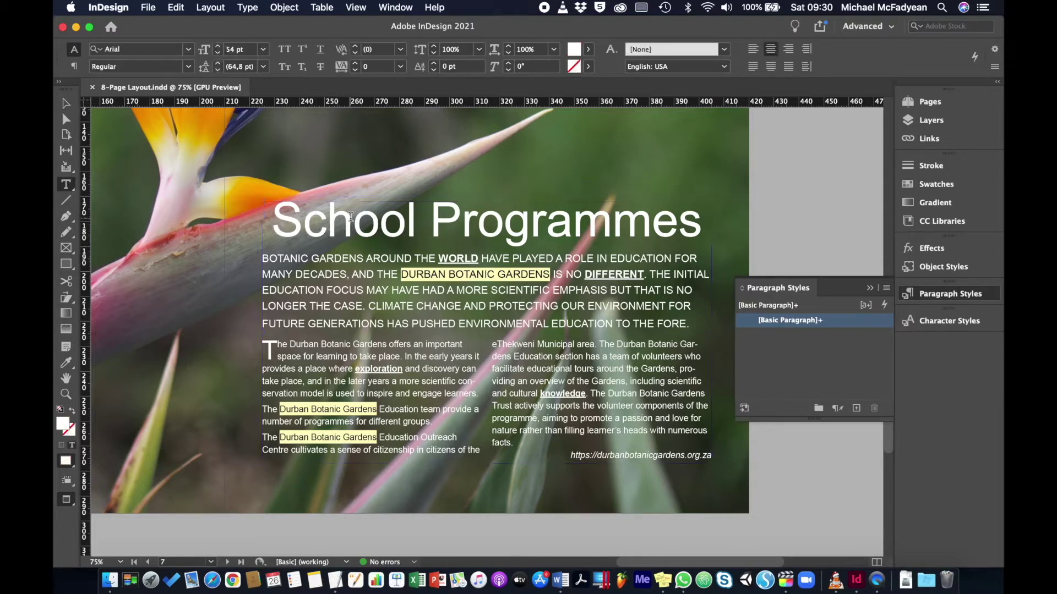
click(74, 66)
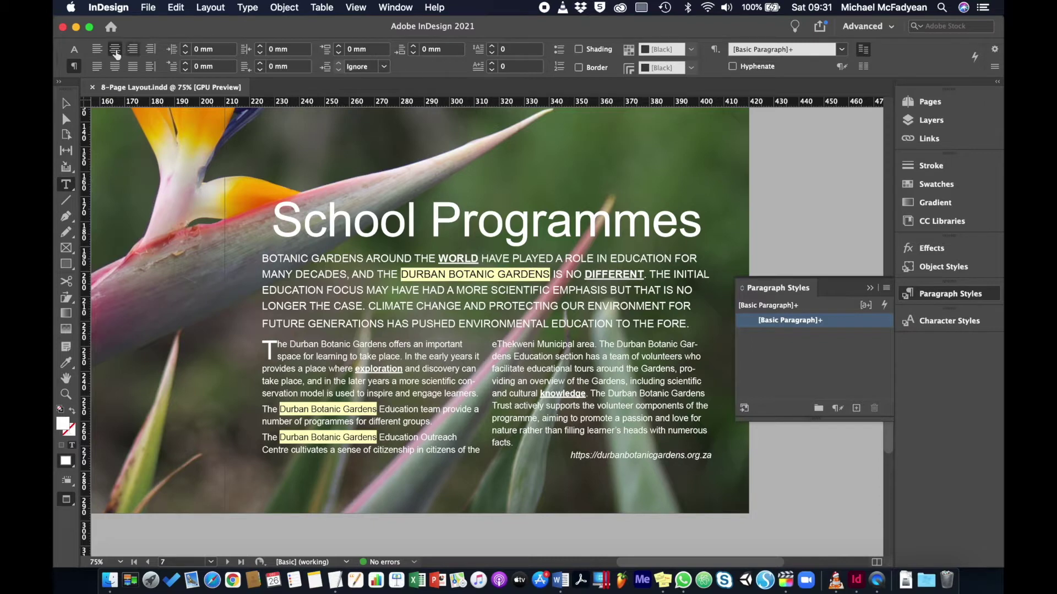
click(74, 49)
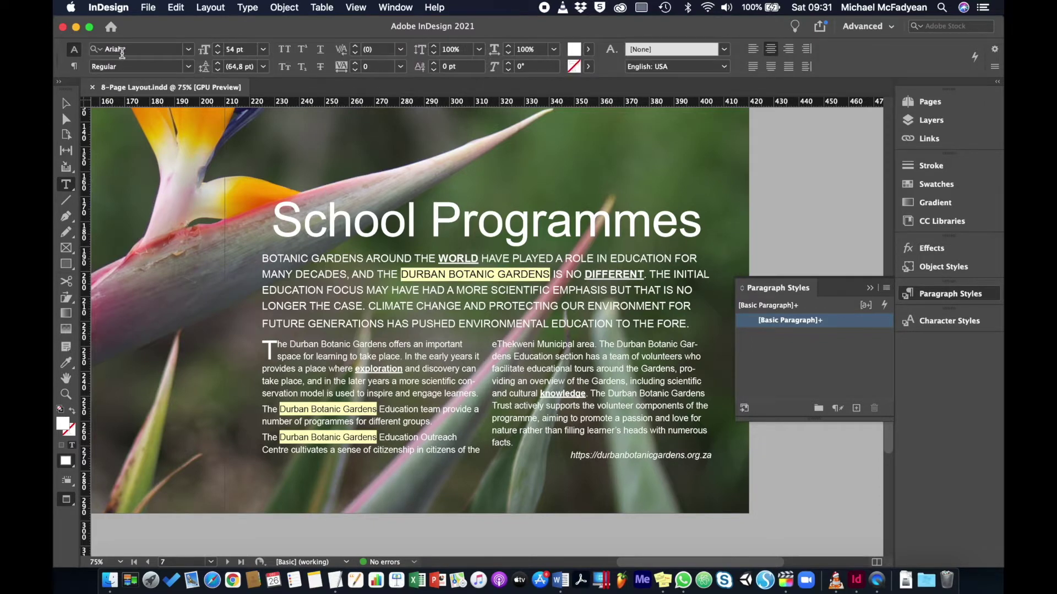
click(74, 66)
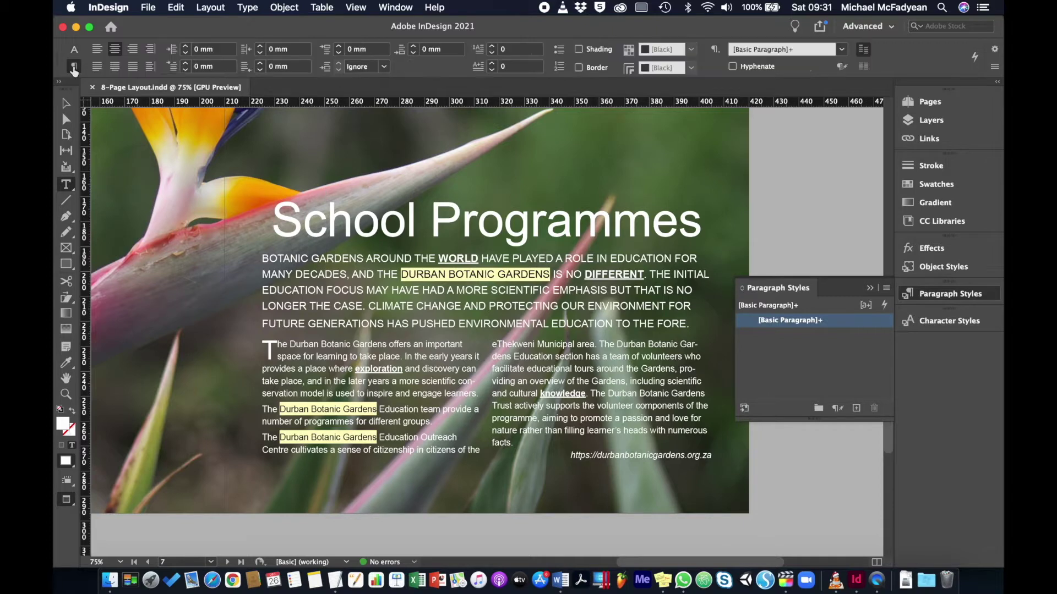
Duplicate the School Programmes text frame onto the facing page 6, at X 111 mm and Y 224,5 mm
click(67, 104)
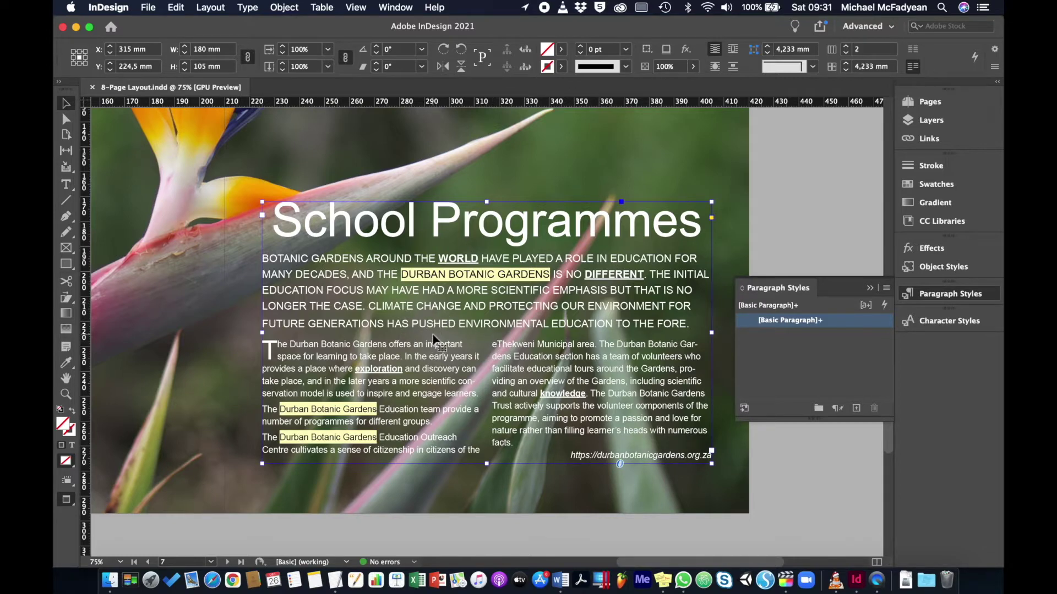
key(super+alt+0)
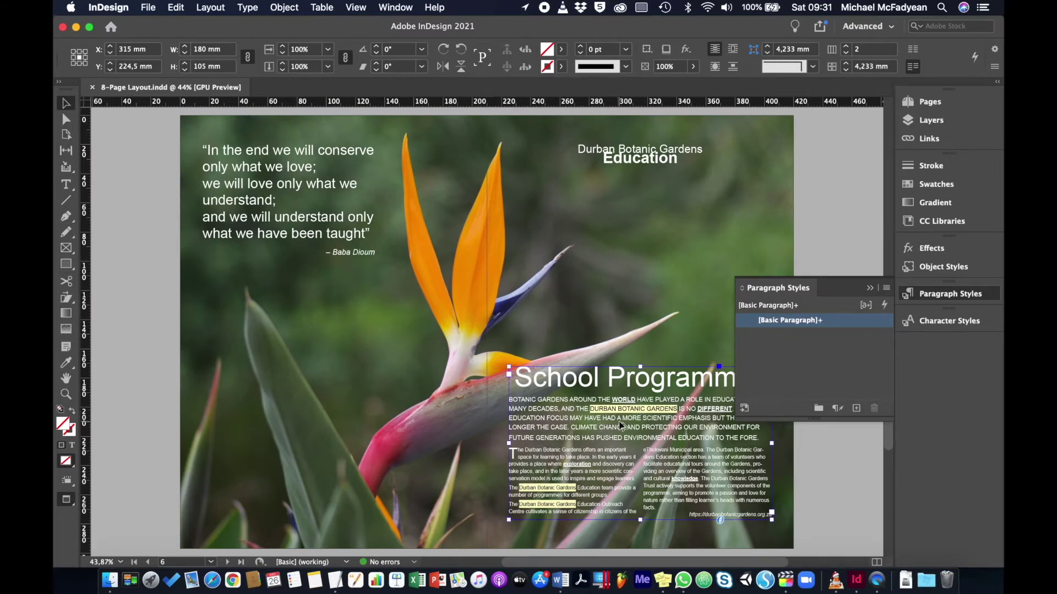
drag(620, 420, 323, 410)
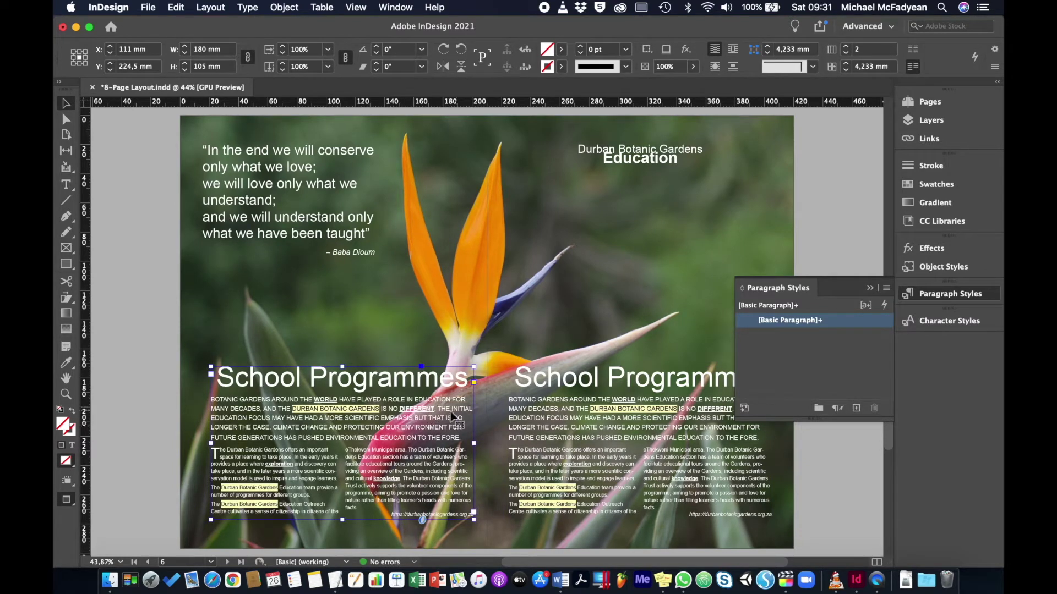
Strip the copied frame's formatting by applying [Basic Paragraph] with overrides cleared and the character style [None]
alt+click(801, 324)
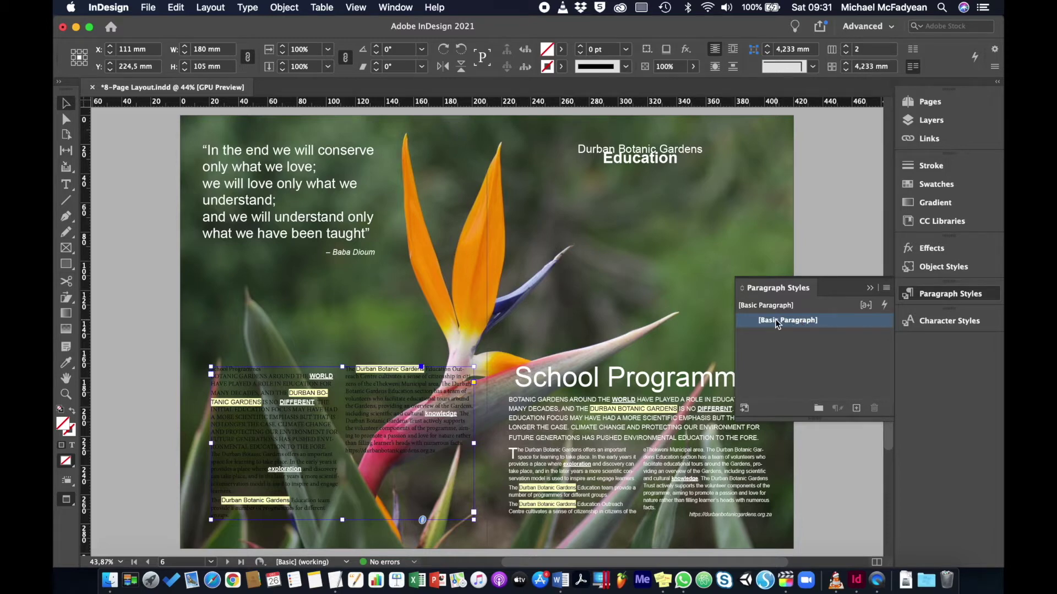
click(945, 324)
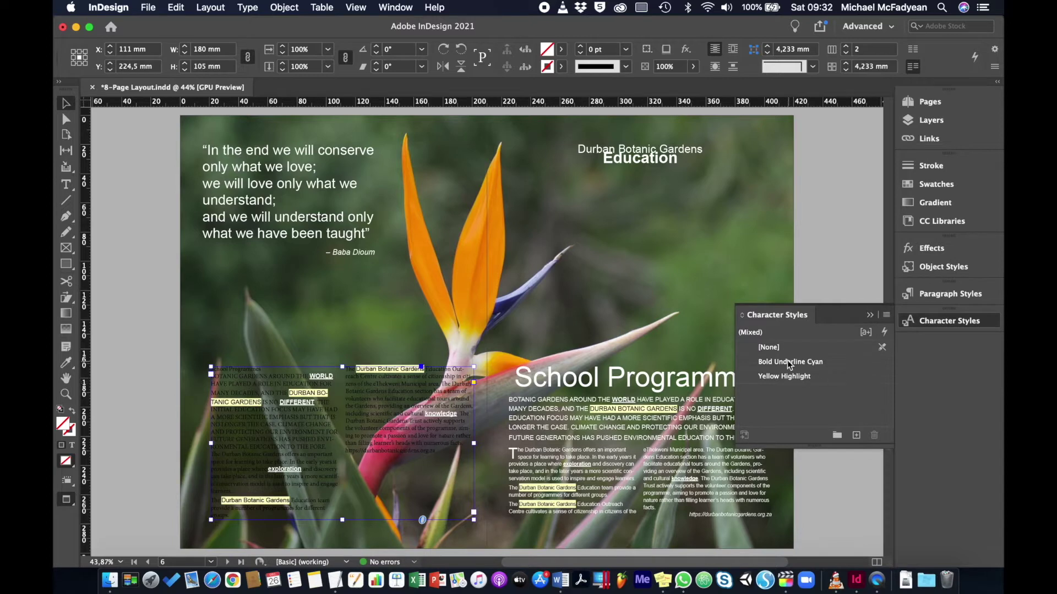
click(770, 347)
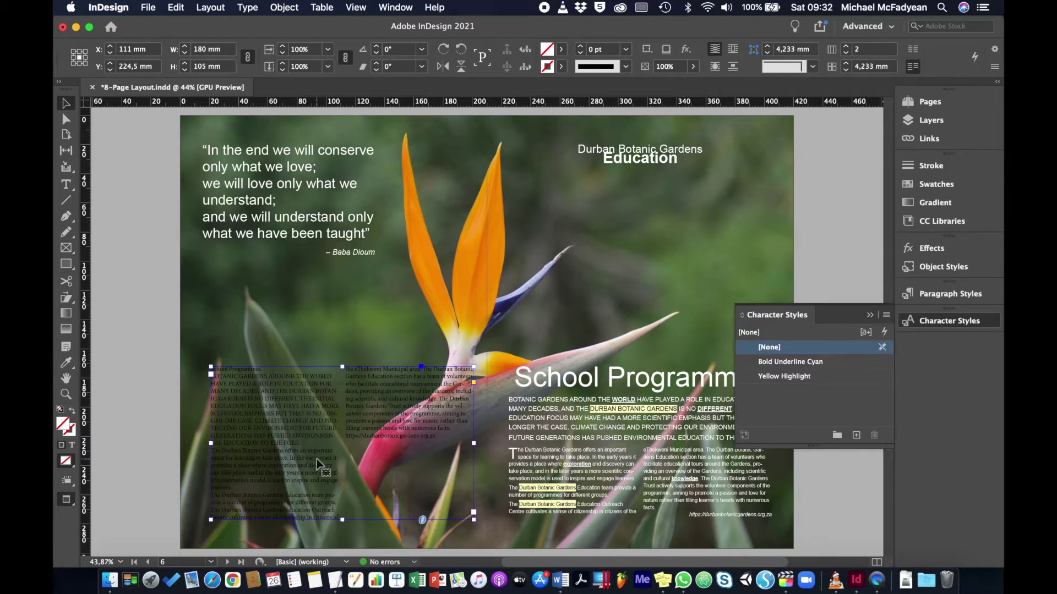
click(121, 306)
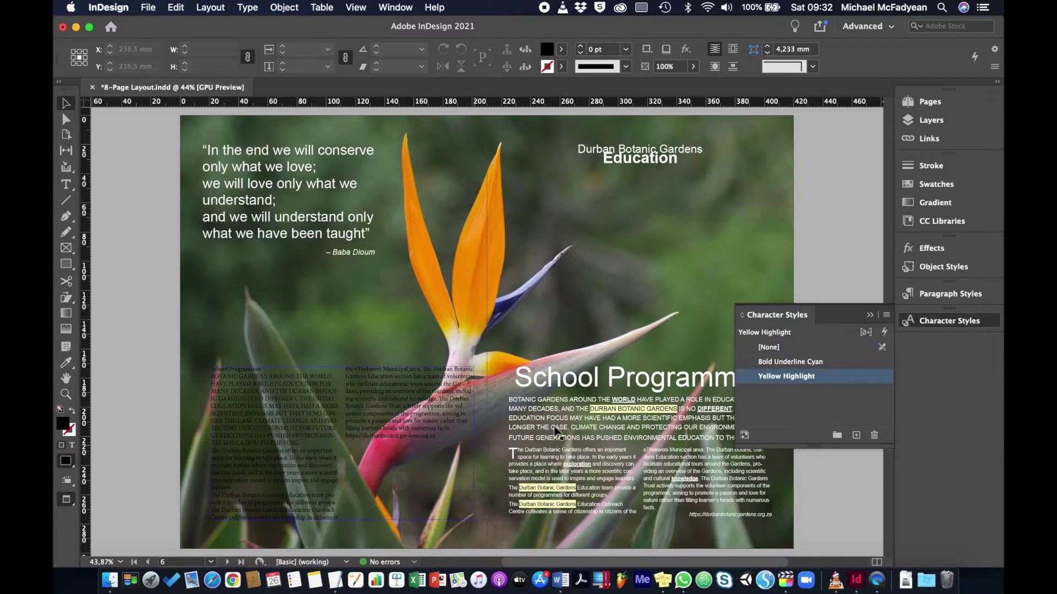
Create a paragraph style named "Heading" from the original "School Programmes" heading and apply it there
click(66, 184)
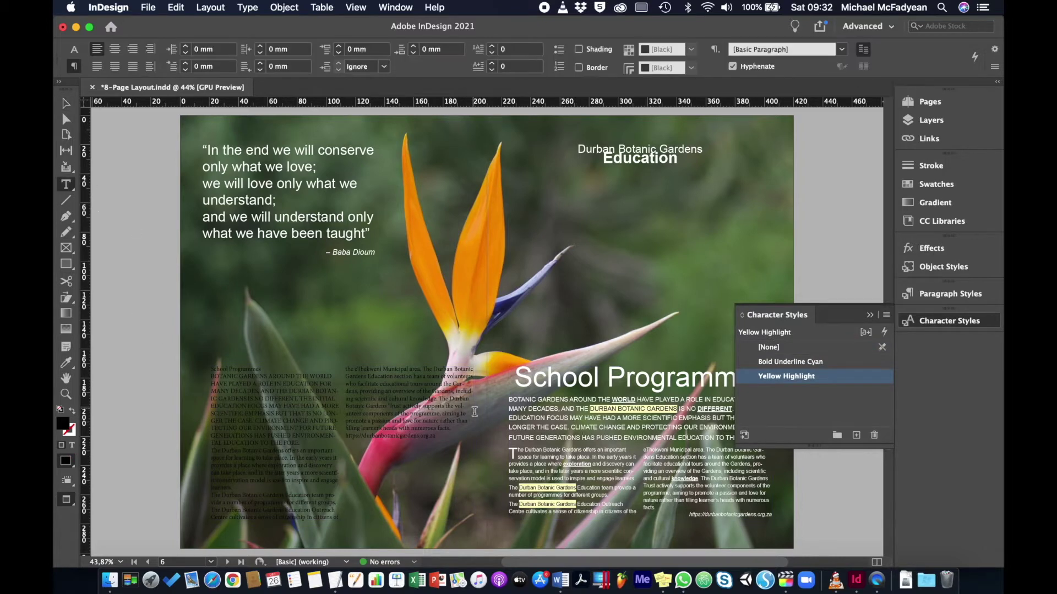
click(579, 379)
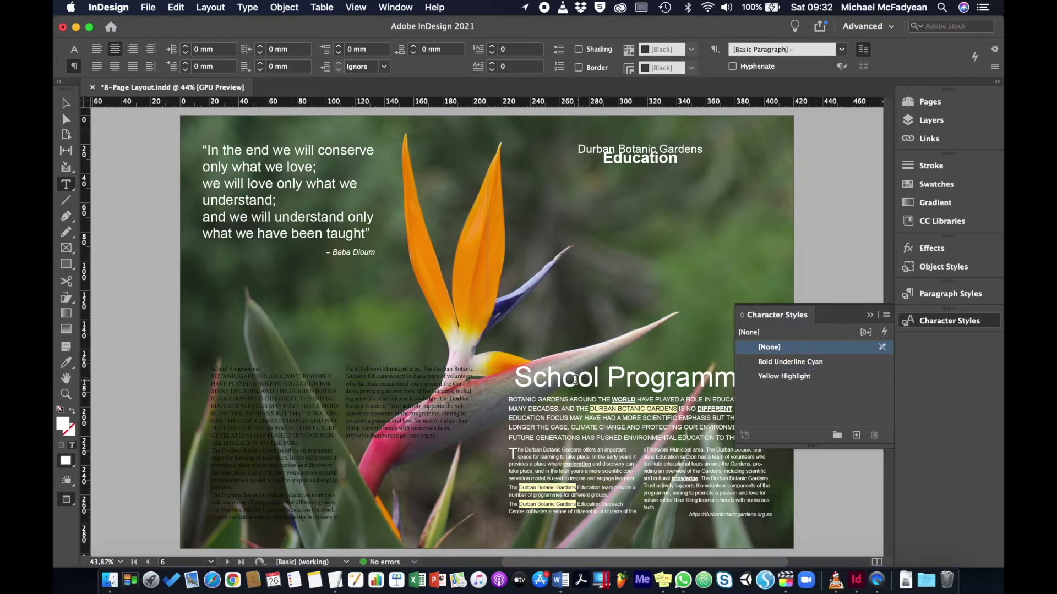
click(969, 295)
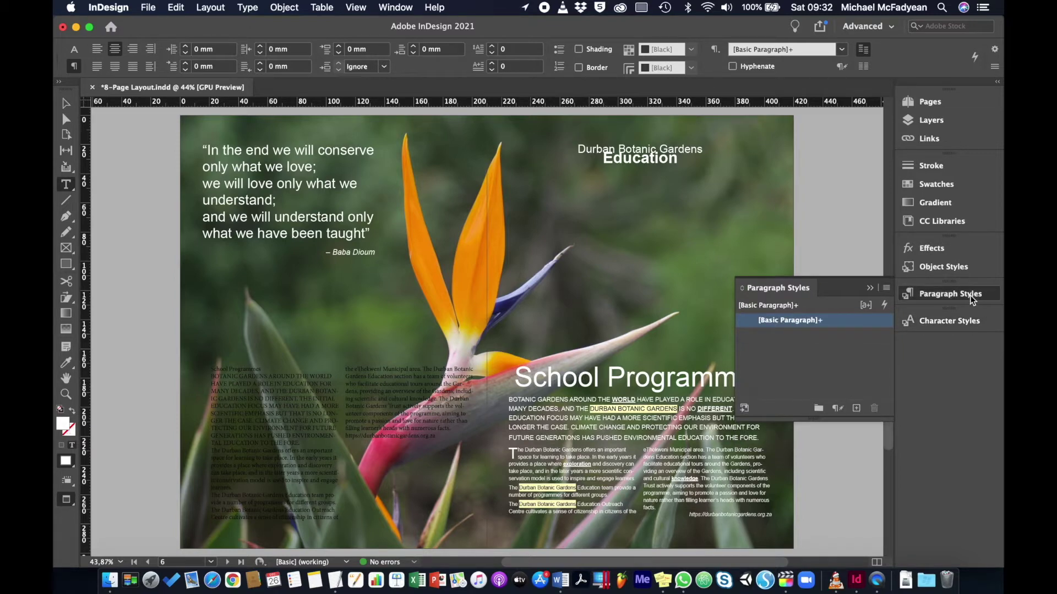
click(857, 410)
double_click(822, 335)
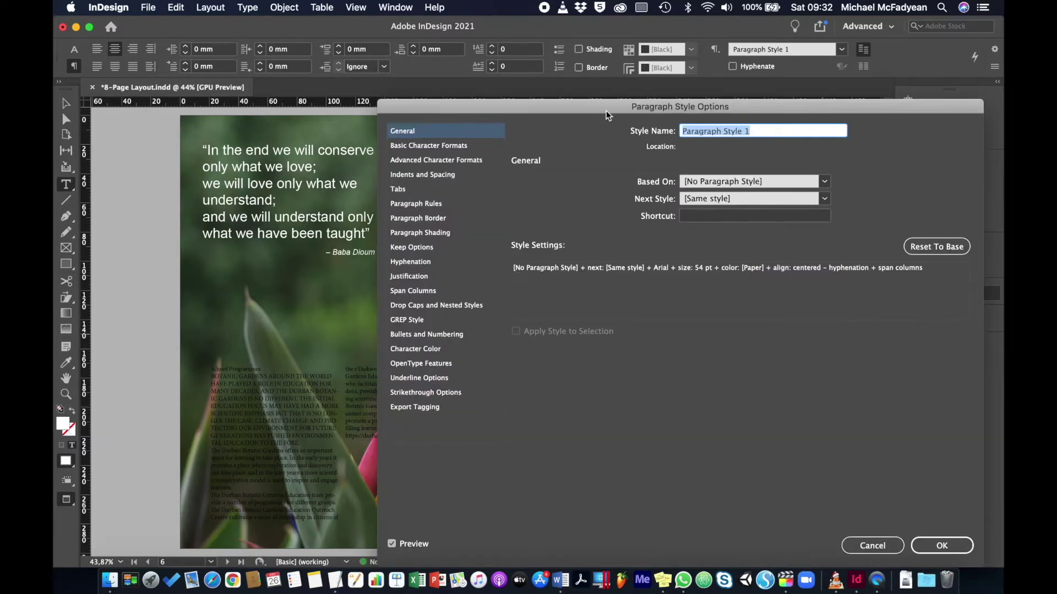
drag(603, 108, 785, 107)
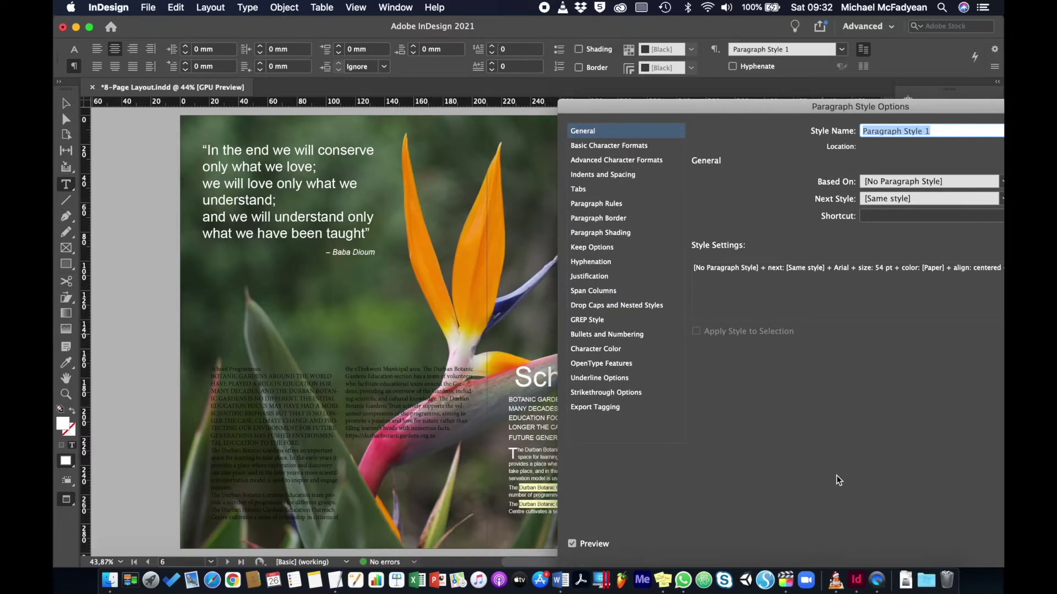
text(Heading)
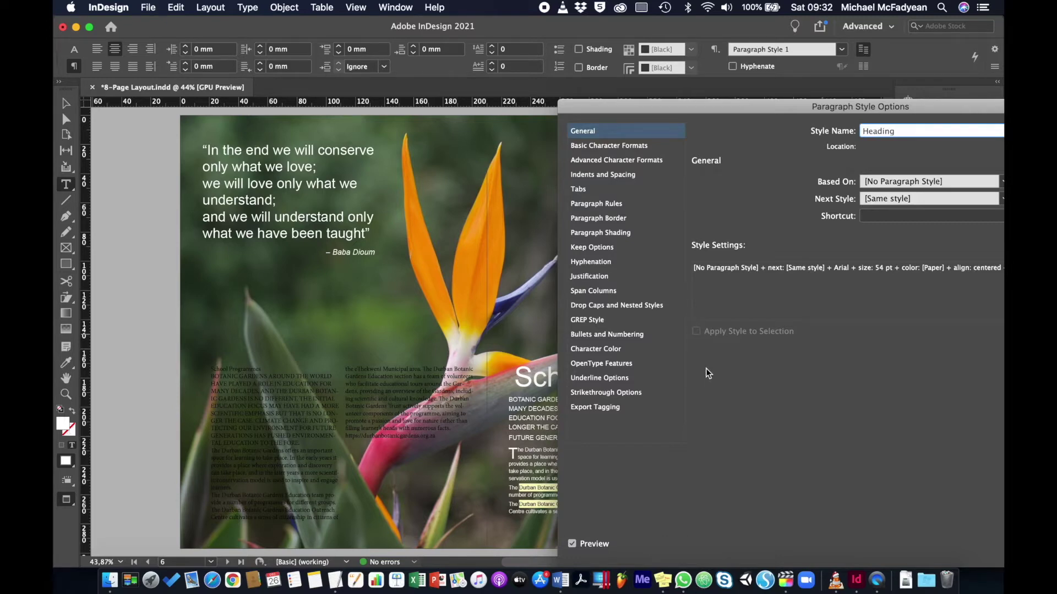
drag(674, 102, 619, 83)
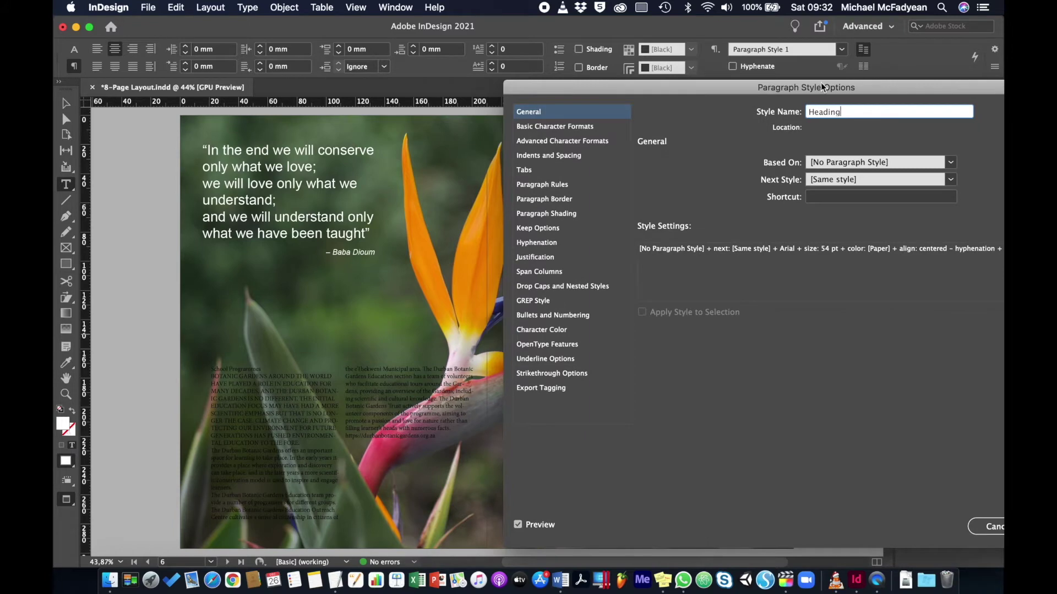
drag(821, 87, 726, 86)
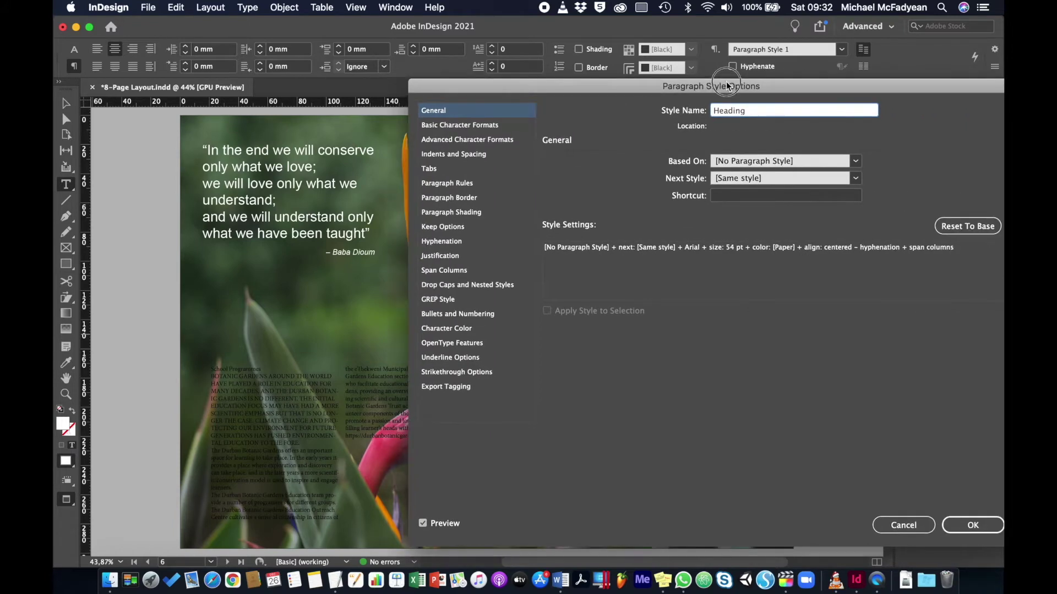
click(968, 526)
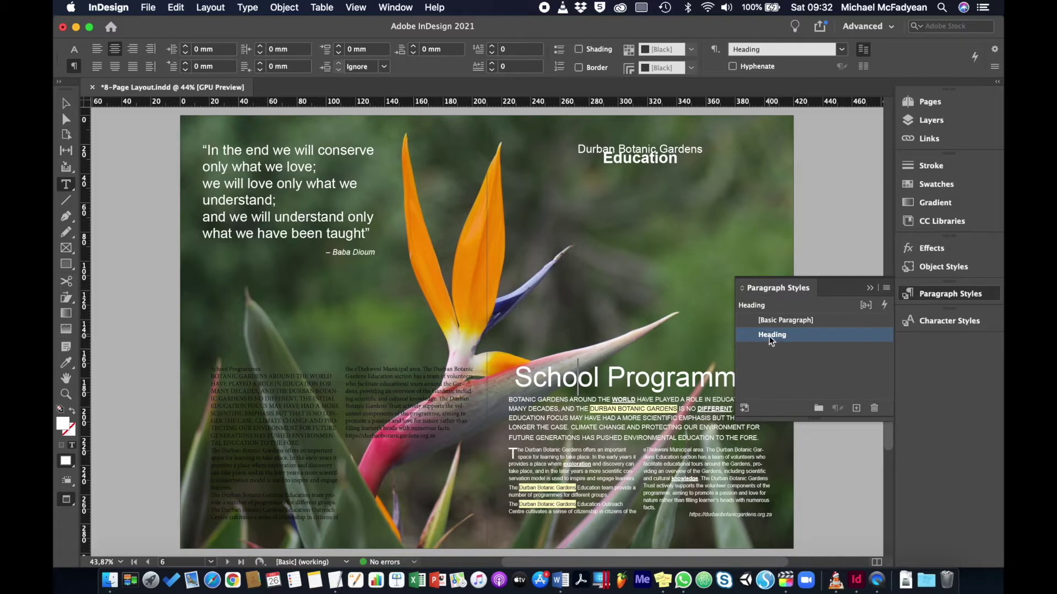
Create a paragraph style named "Deck" from the original article's uppercase introductory paragraph and apply it there
click(544, 409)
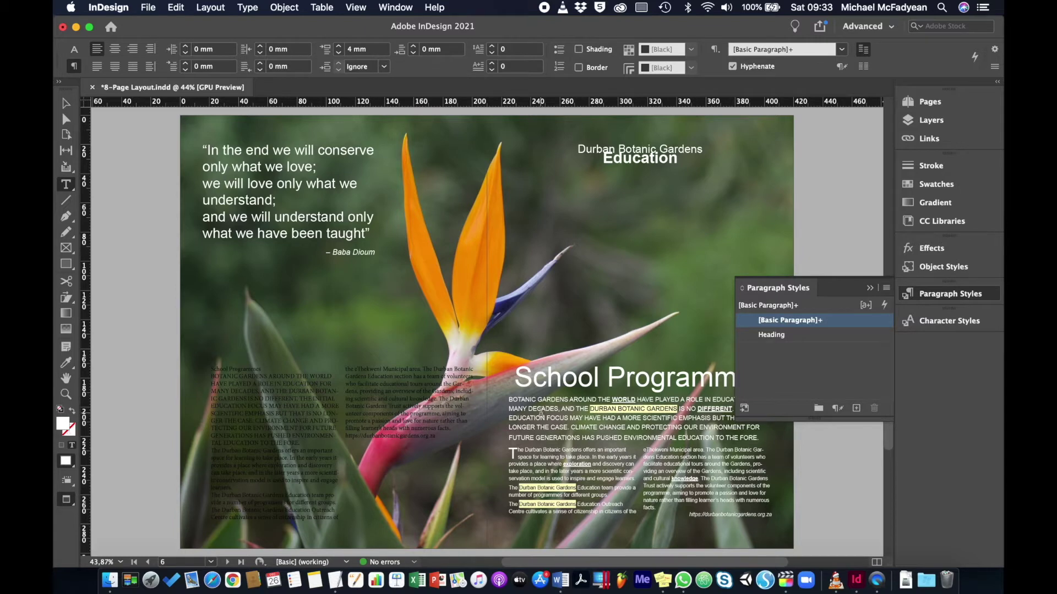
click(856, 409)
double_click(838, 335)
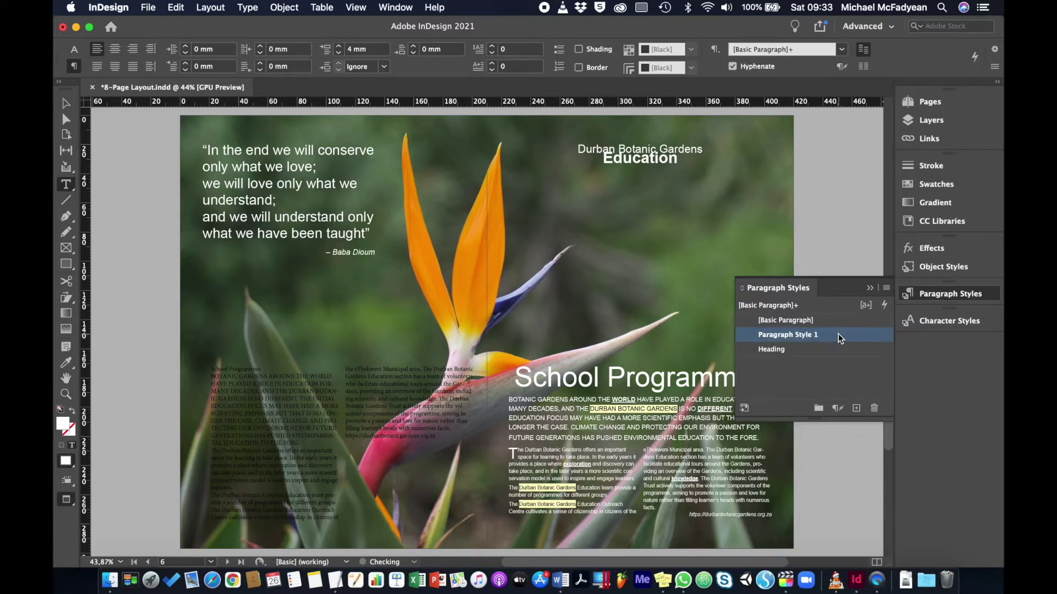
text(Deck)
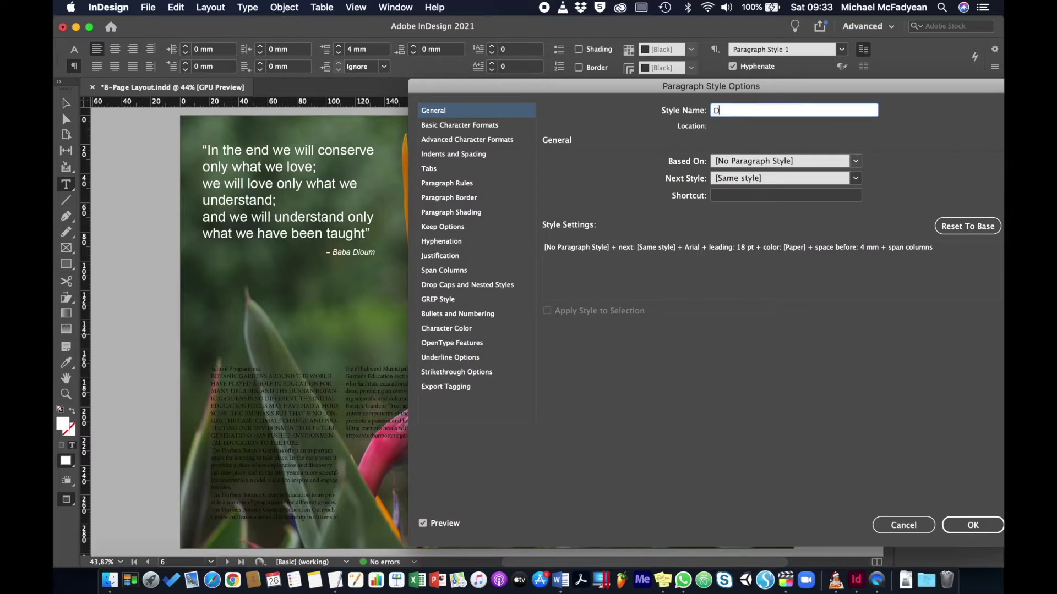
click(969, 526)
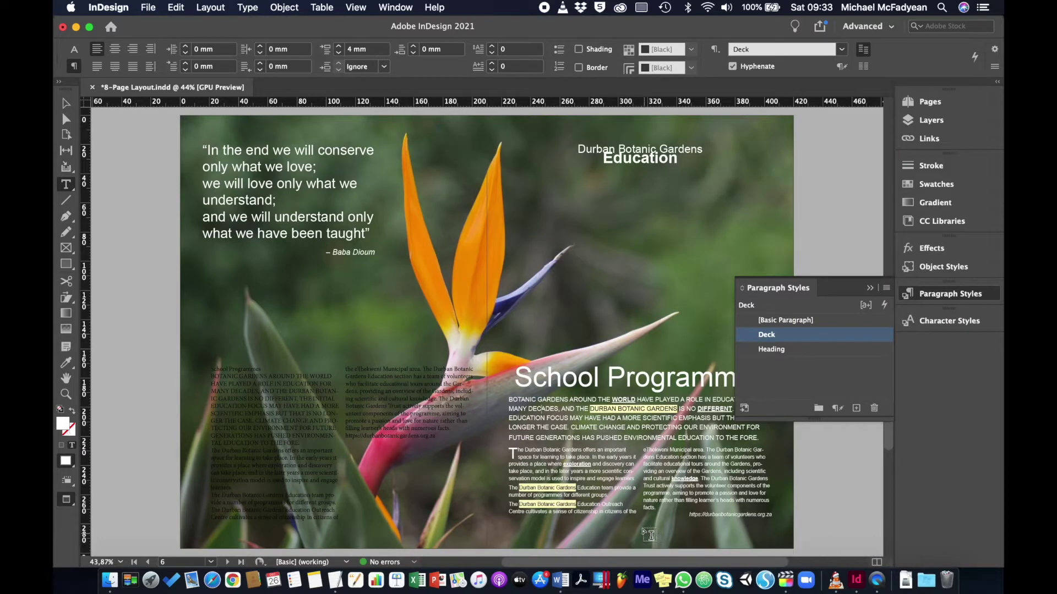
Create a paragraph style named "Body Text with Drop Cap" from the original article's drop-cap paragraph and apply it there
click(544, 457)
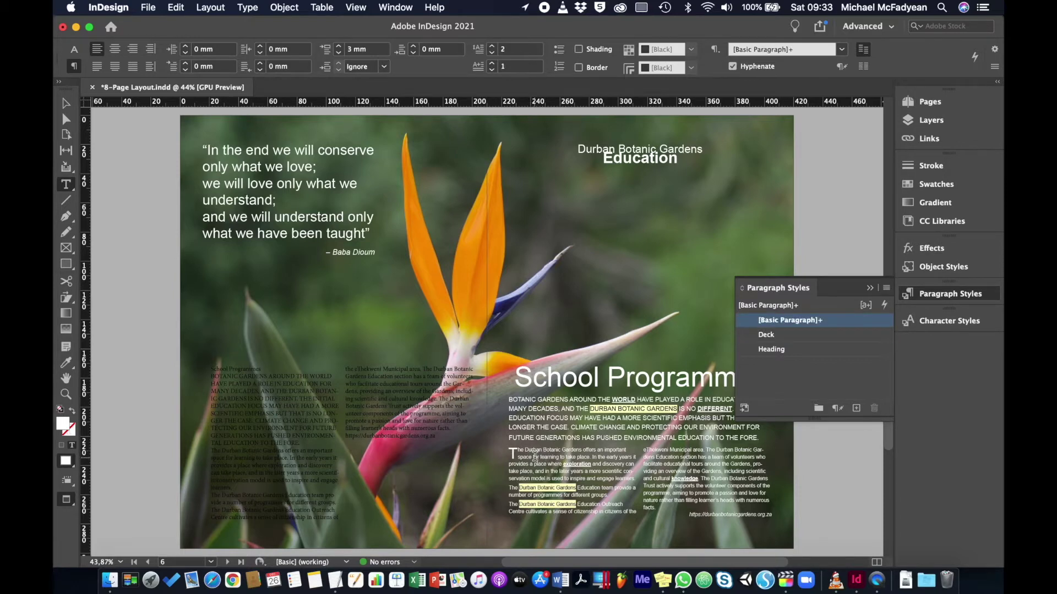
click(856, 408)
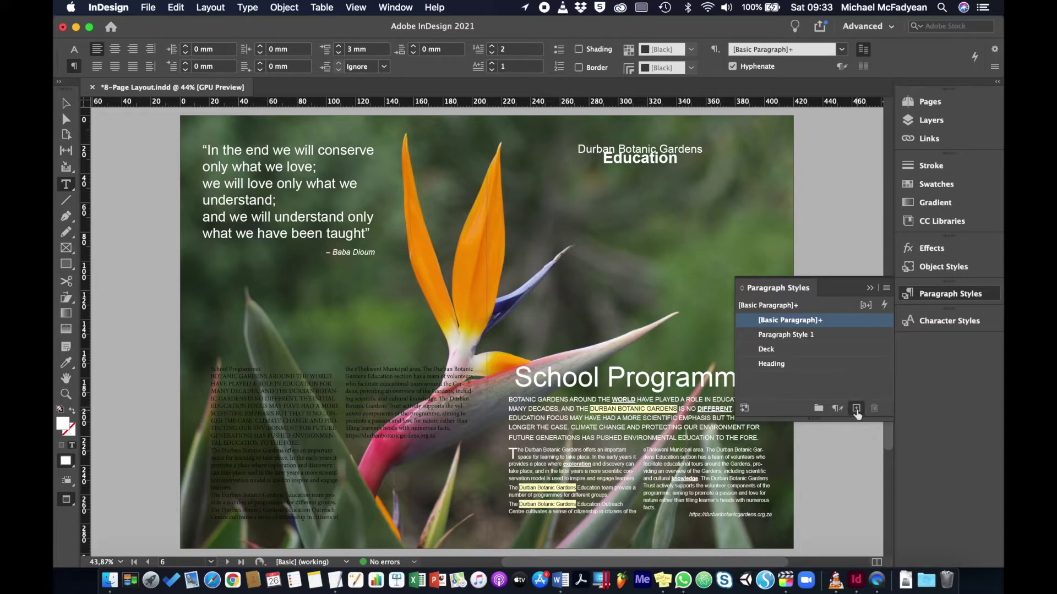
click(837, 334)
double_click(838, 334)
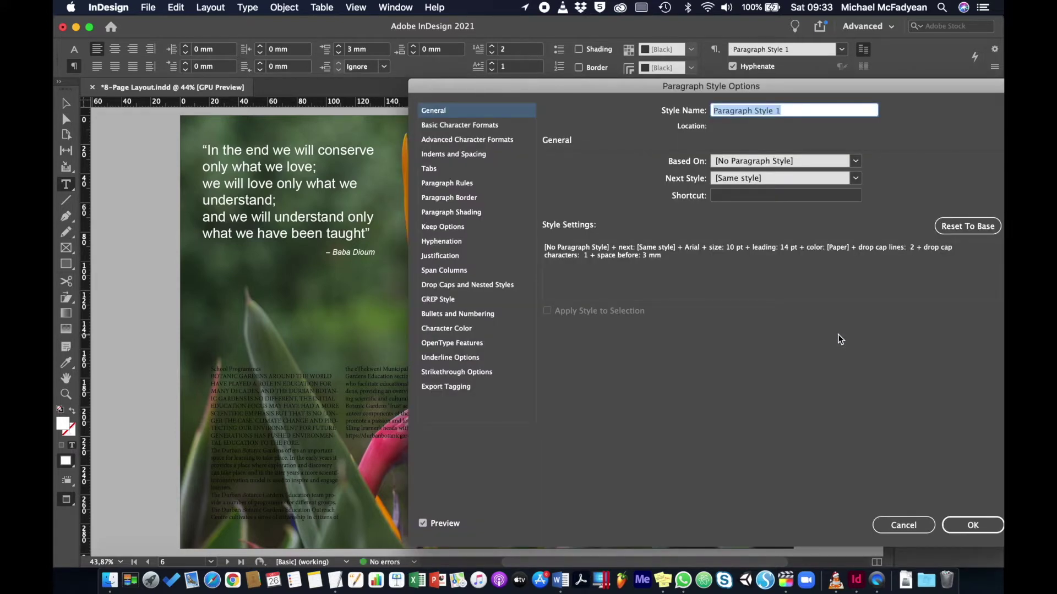
text(Body Text with Drop Cap)
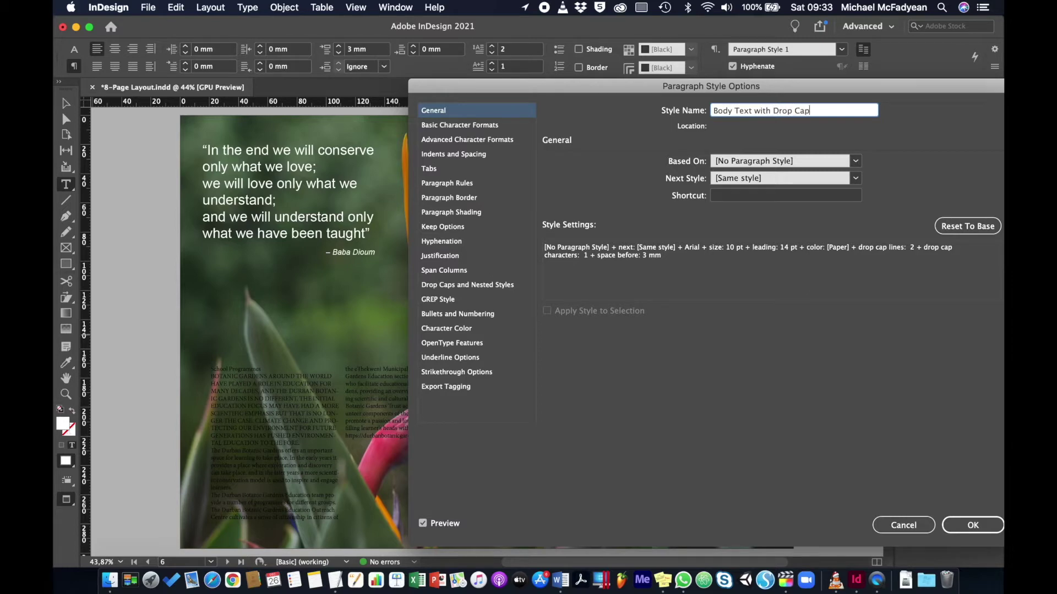
click(977, 526)
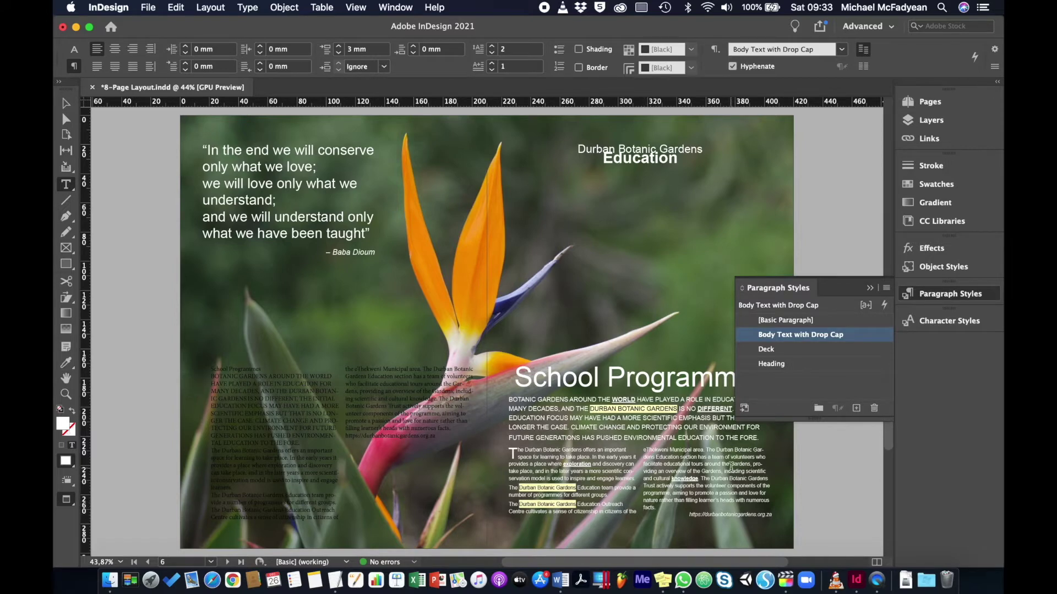
Create a paragraph style named "Body Text" from the original article's second-column body paragraph and apply it there
click(730, 464)
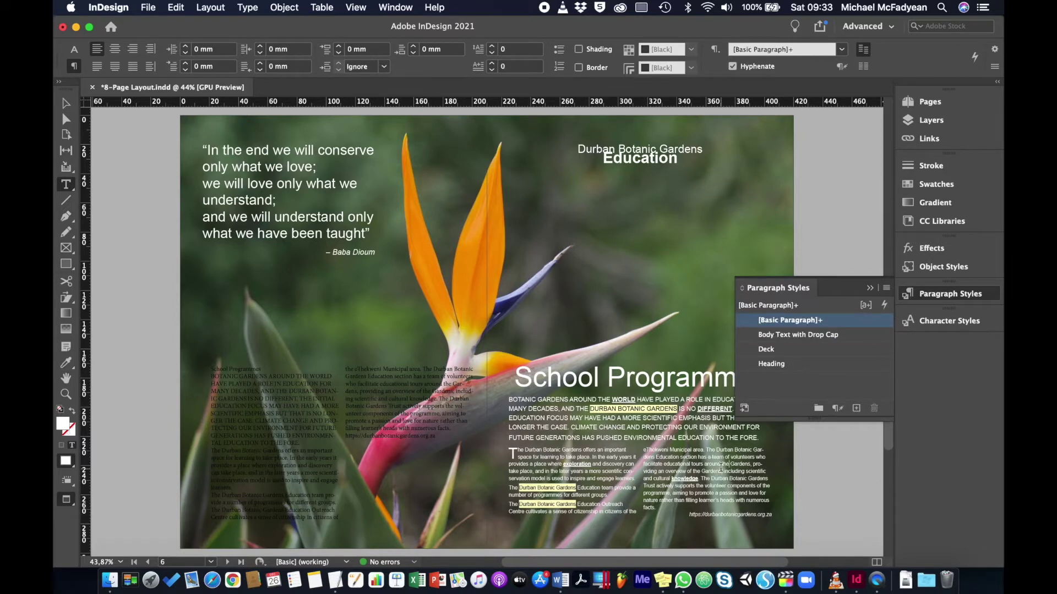
click(855, 410)
double_click(818, 334)
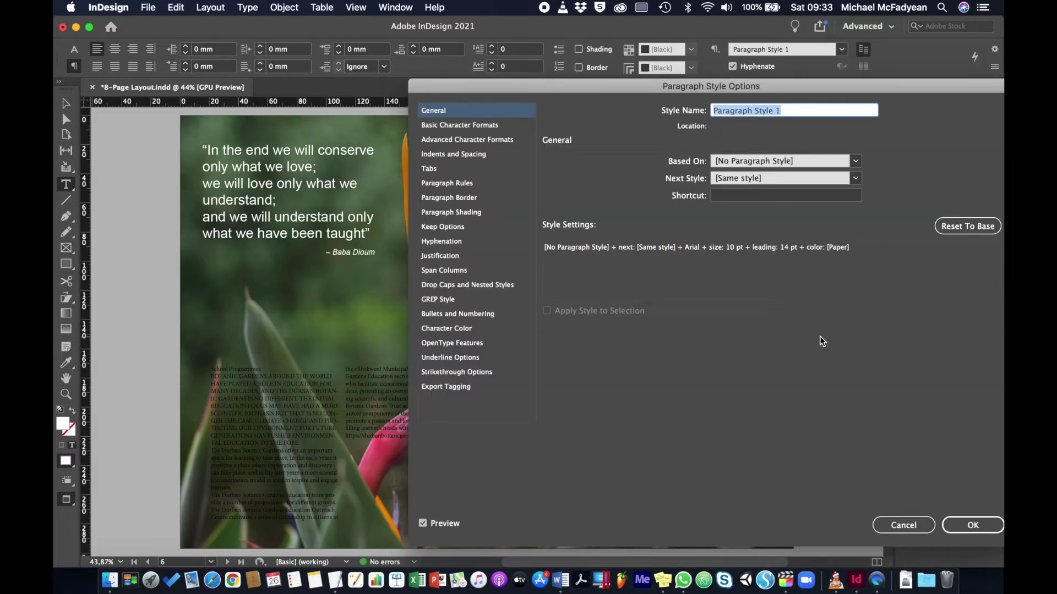
text(Body Text)
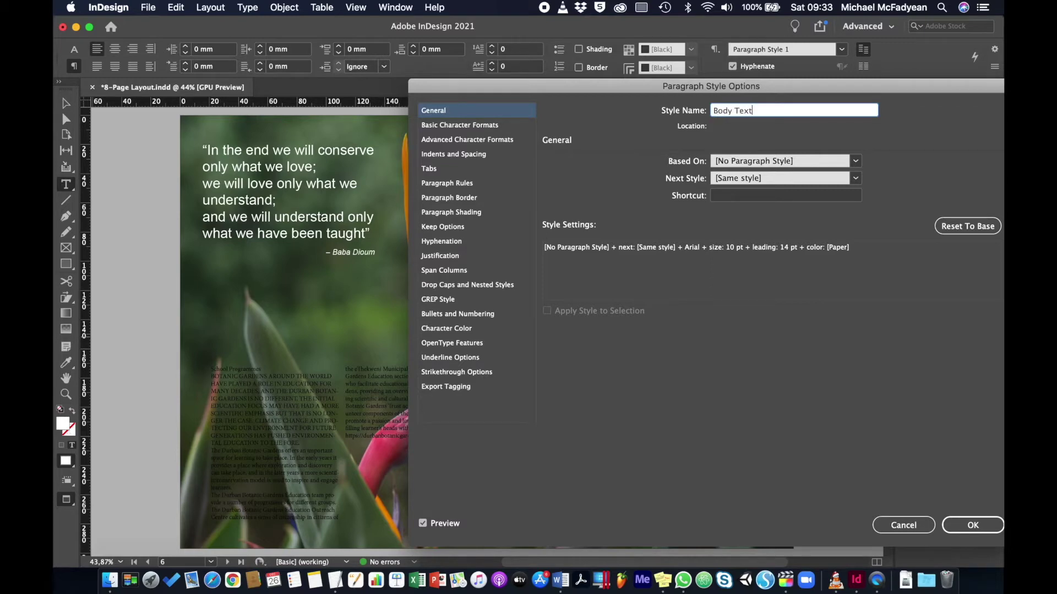
key(Return)
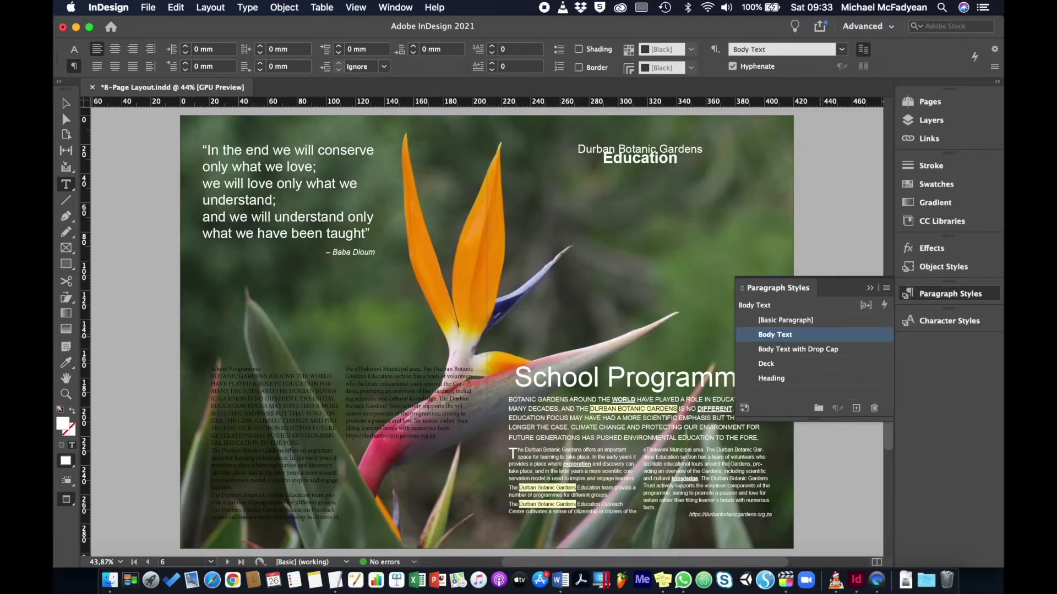
Create a paragraph style named "Source" from the web address line at the end of the original article
click(720, 516)
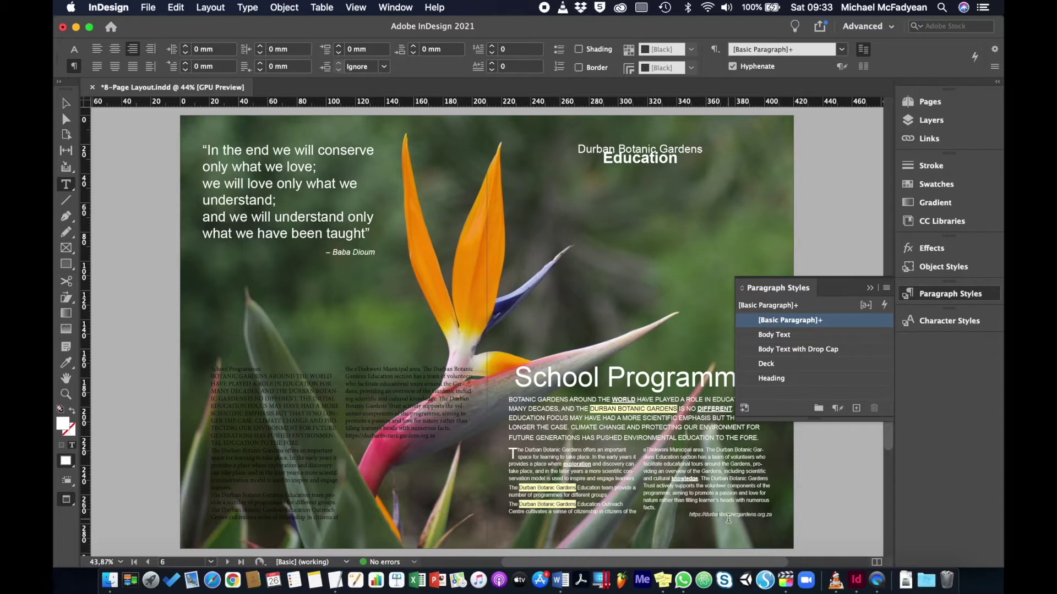
alt+click(857, 410)
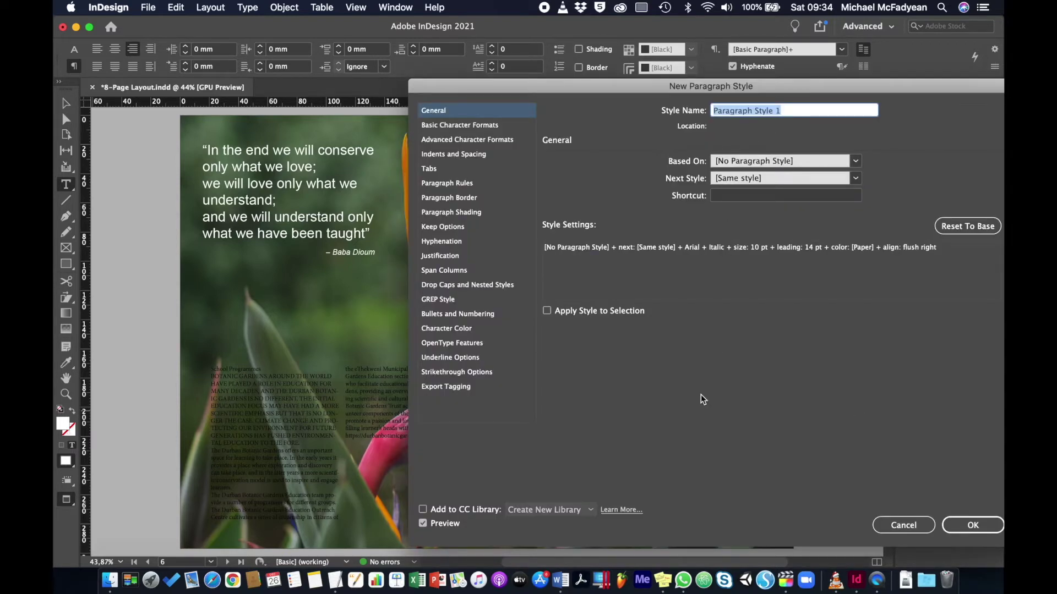
text(R)
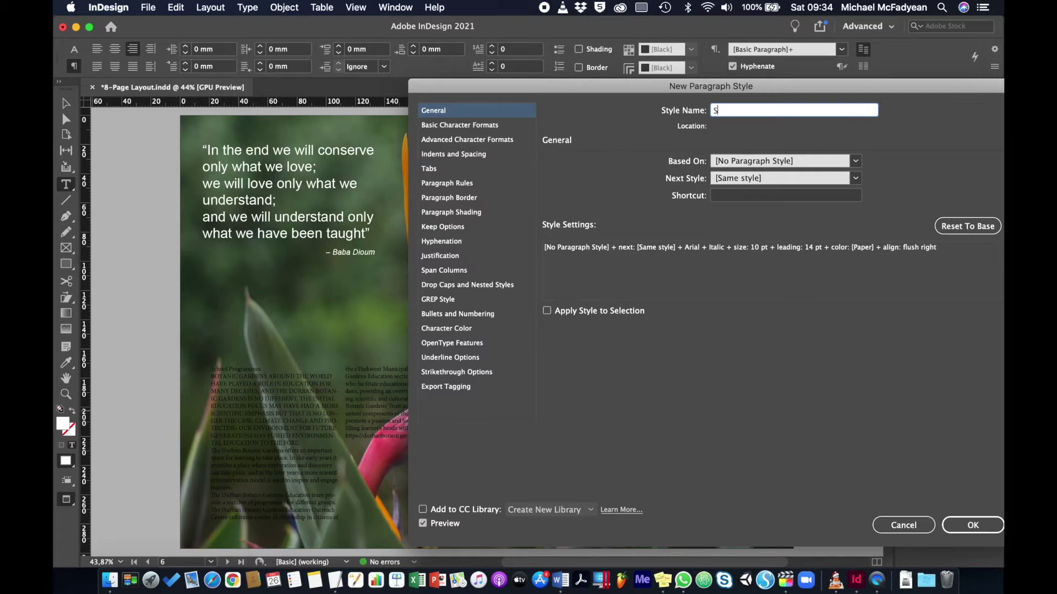
click(968, 525)
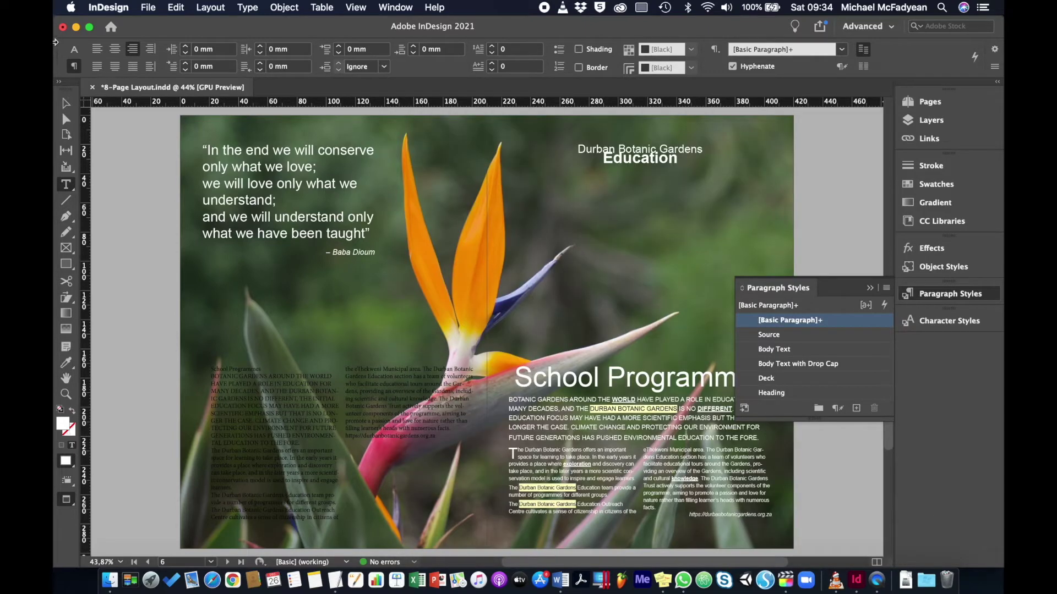
Apply the Heading paragraph style to the "School Programmes" heading in the unformatted copy of the article
click(67, 102)
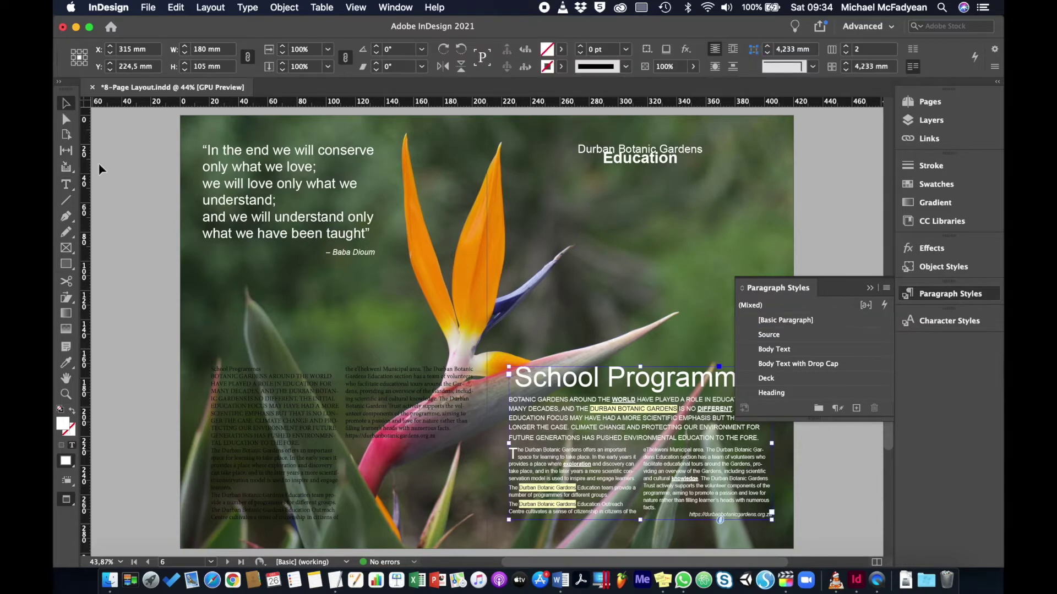
click(270, 380)
key(super+equal)
key(super+equal)
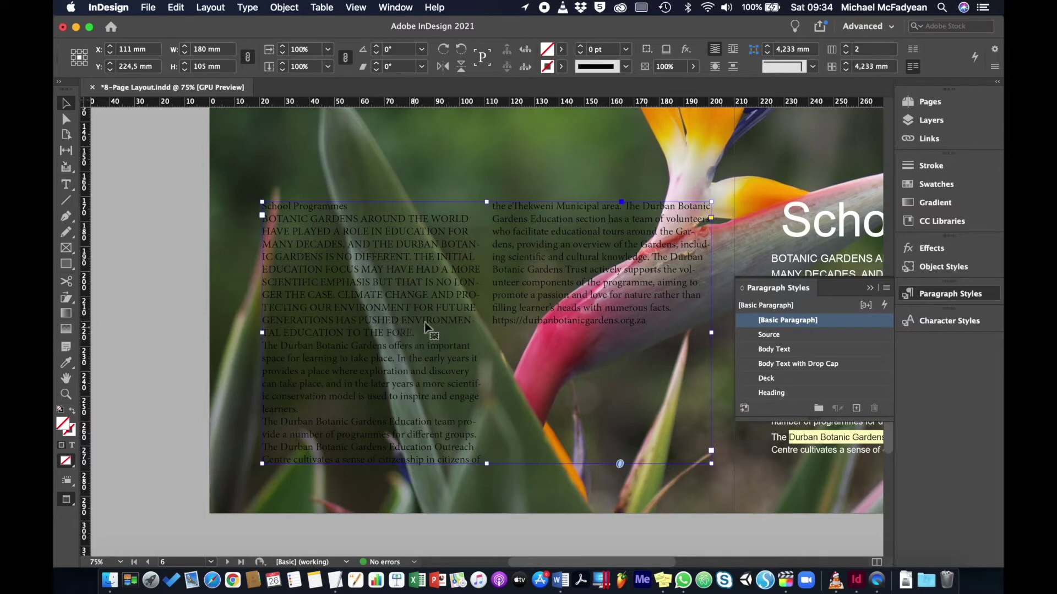
click(66, 185)
drag(355, 206, 247, 204)
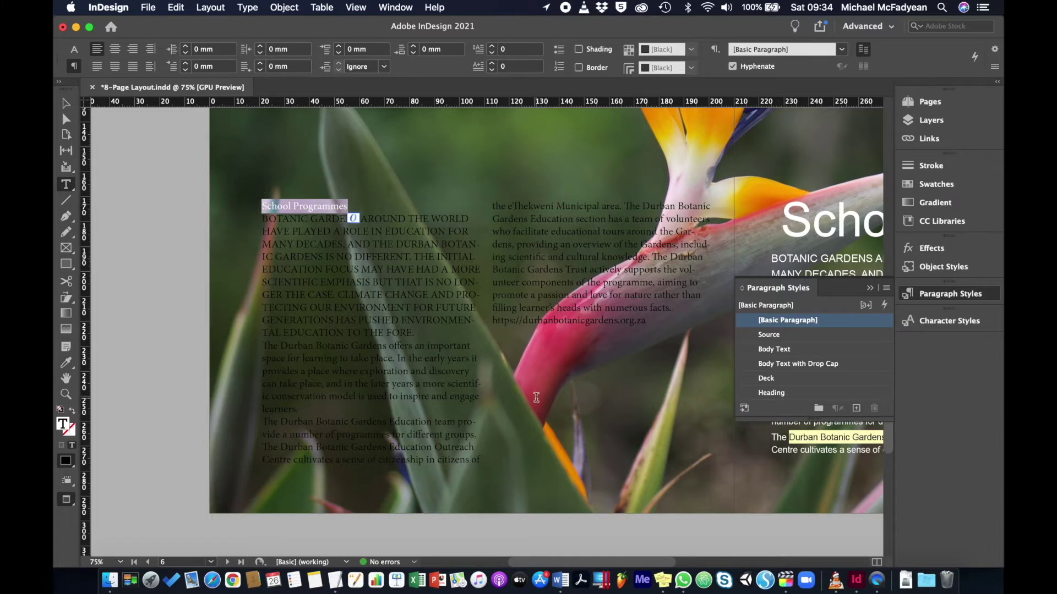
click(770, 391)
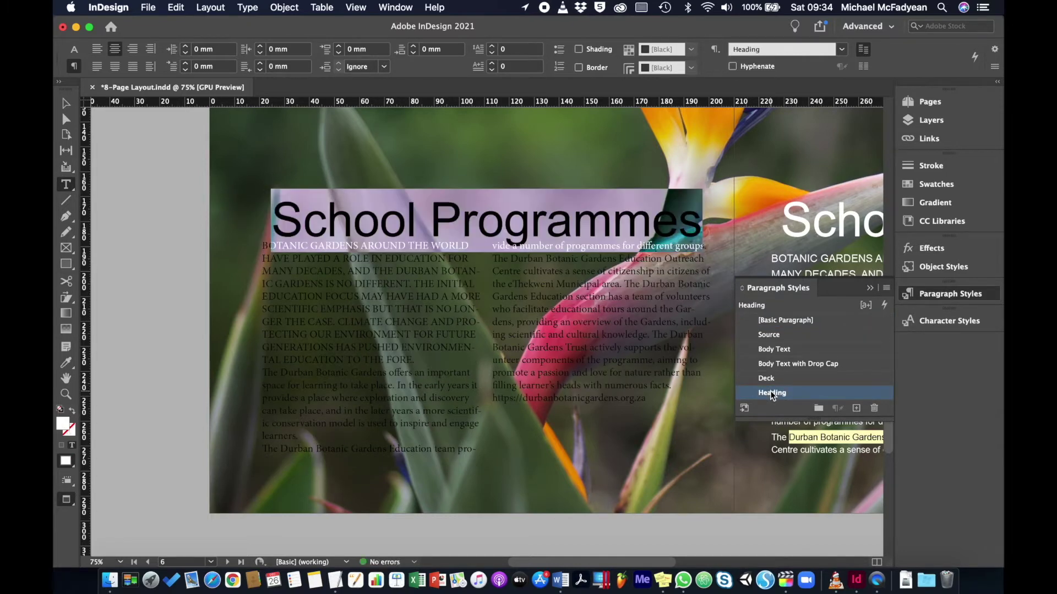
Apply the Deck paragraph style to the uppercase introductory paragraph in the article copy
click(365, 285)
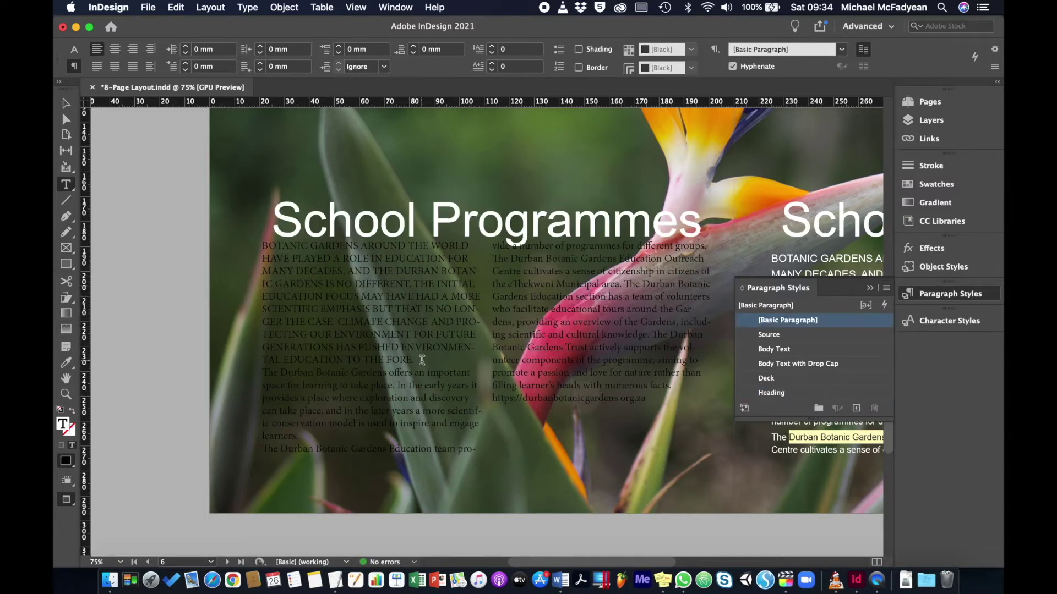
drag(423, 360, 258, 246)
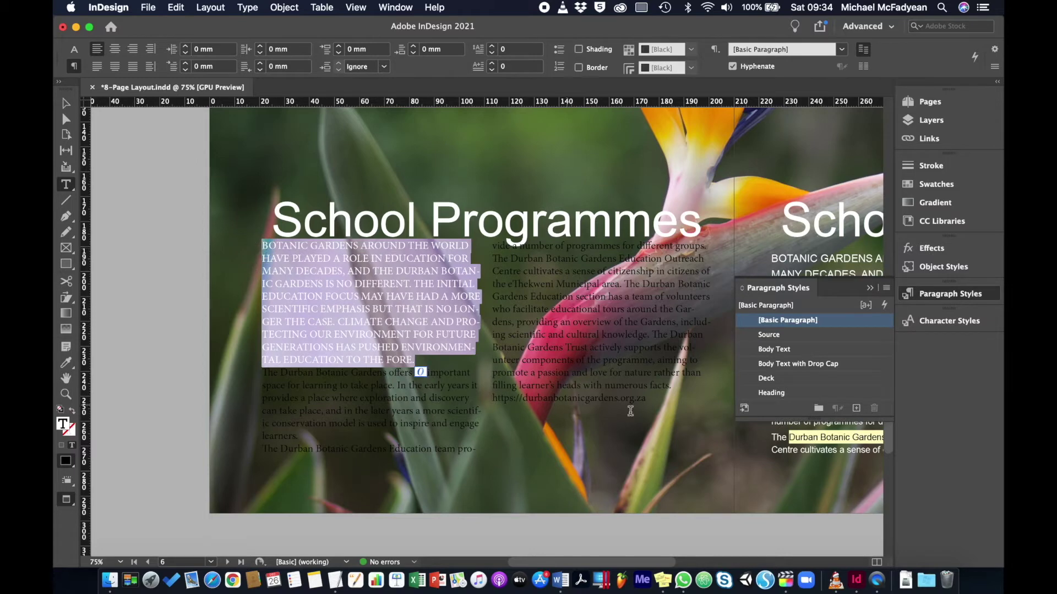
click(768, 378)
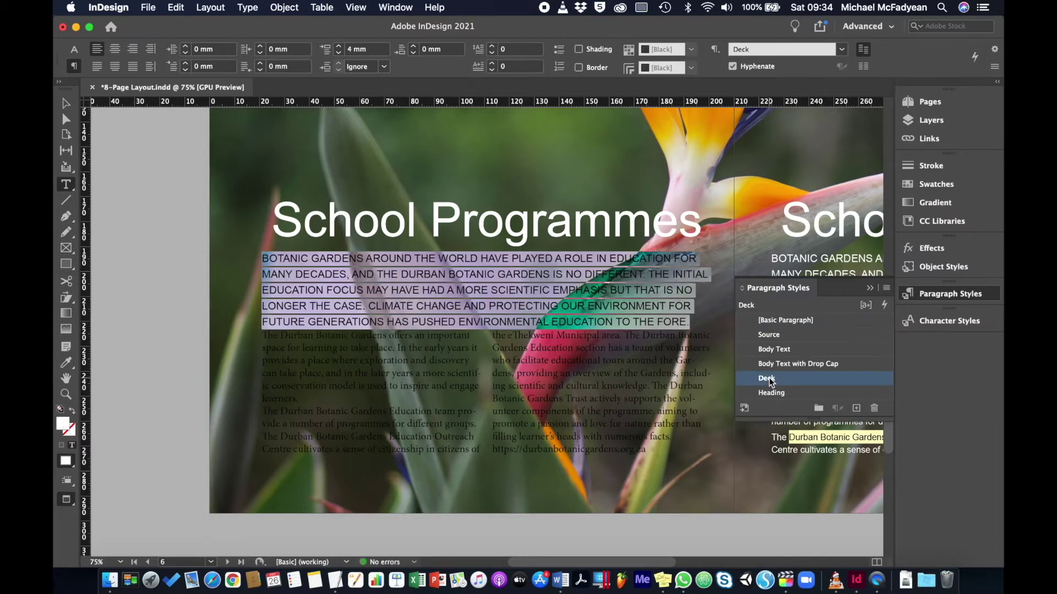
Apply the Body Text with Drop Cap style to the first body paragraph below the introduction in the article copy
click(313, 385)
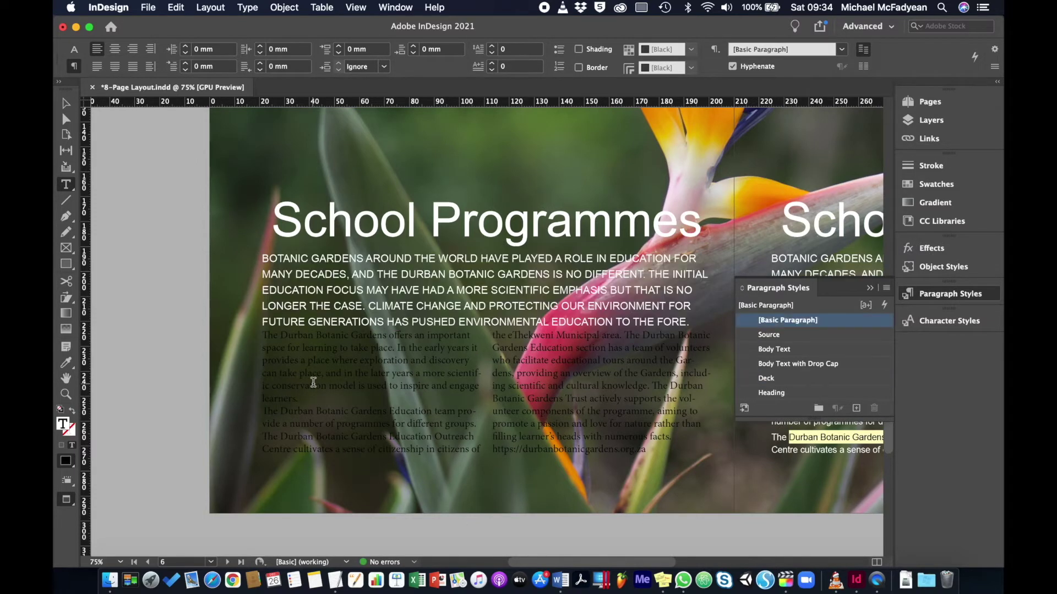
triple_click(289, 348)
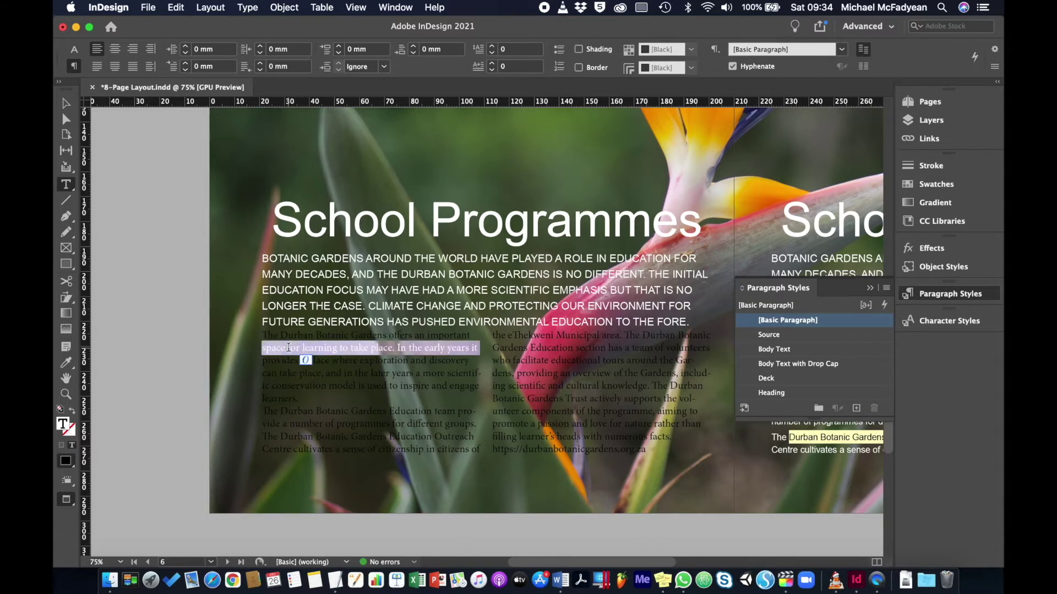
triple_click(288, 348)
click(288, 347)
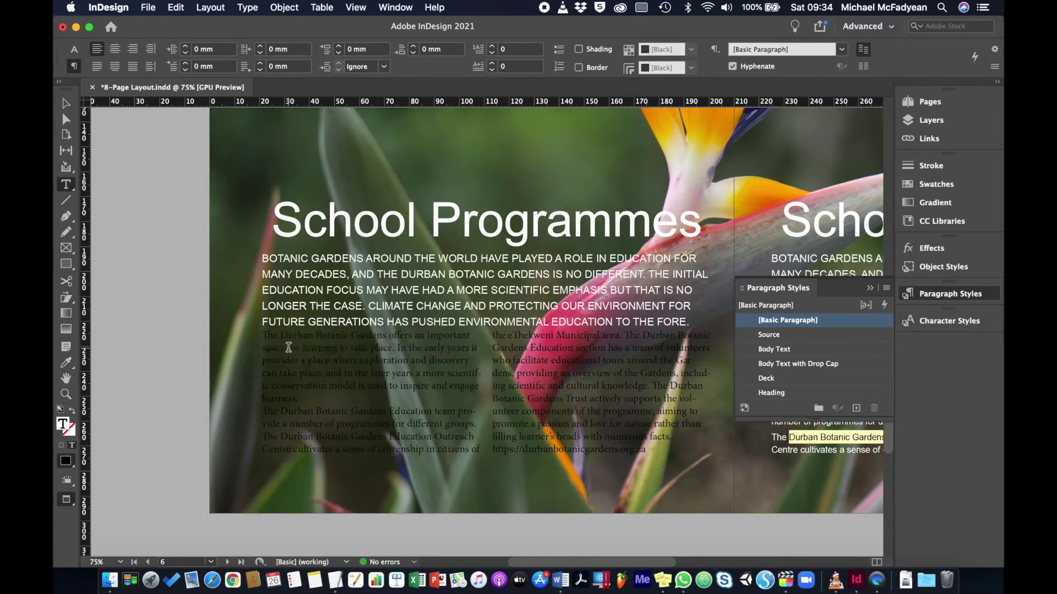
triple_click(288, 348)
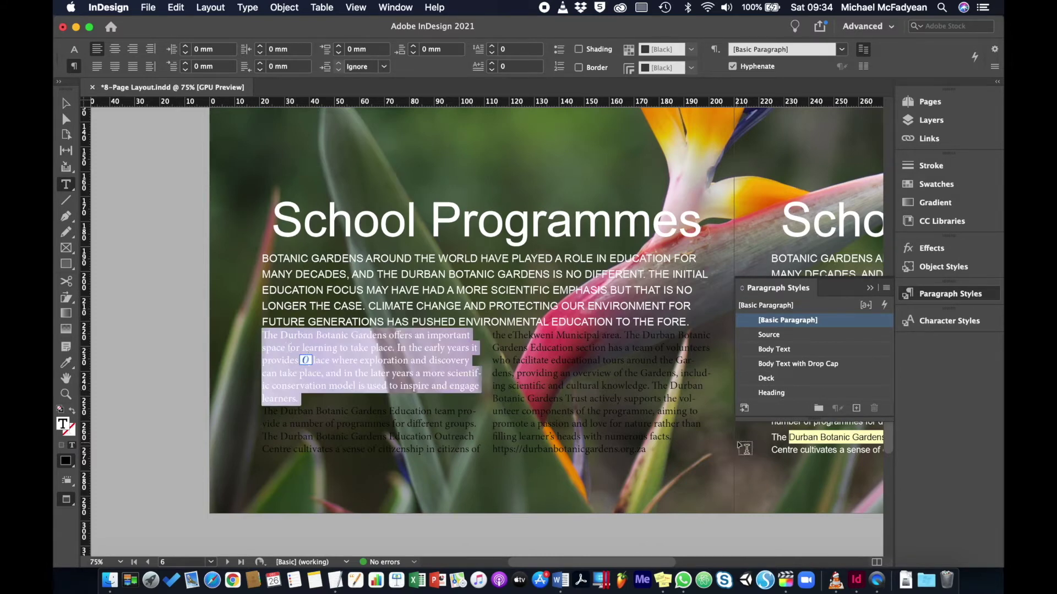
click(794, 363)
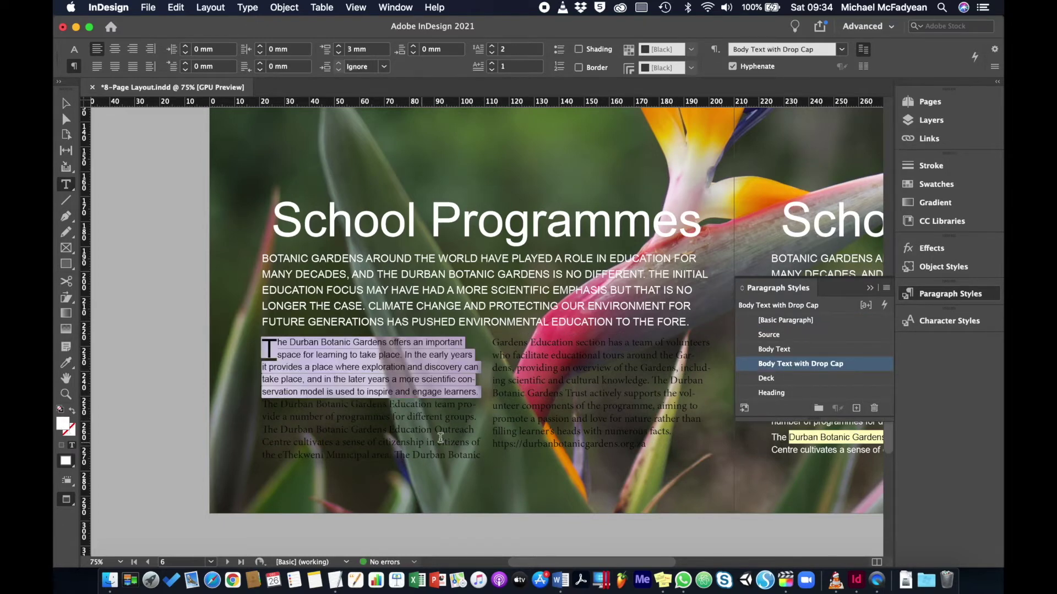
Apply the Body Text style to all remaining body paragraphs of the article copy, excluding the web address line
click(342, 424)
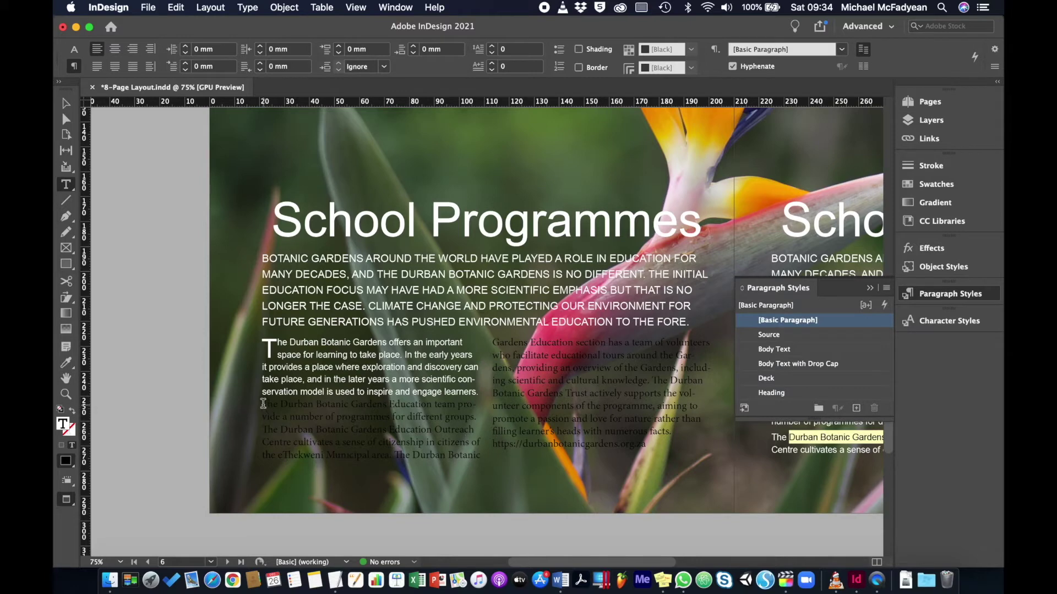
drag(263, 403, 681, 432)
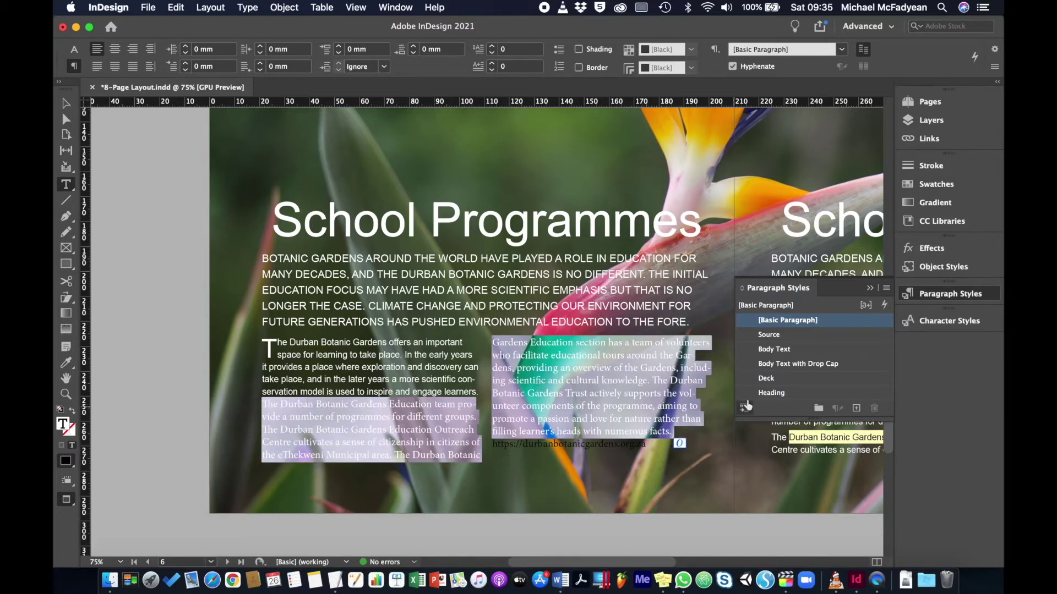
click(787, 351)
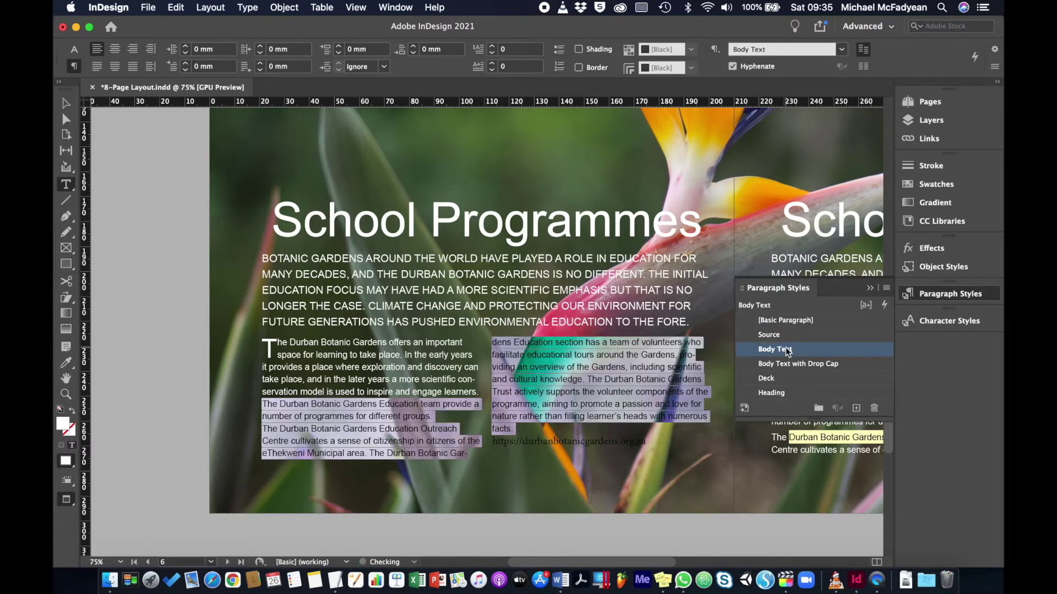
Apply the Source style to the web address line of the article copy and deselect the text frame
drag(645, 441, 488, 440)
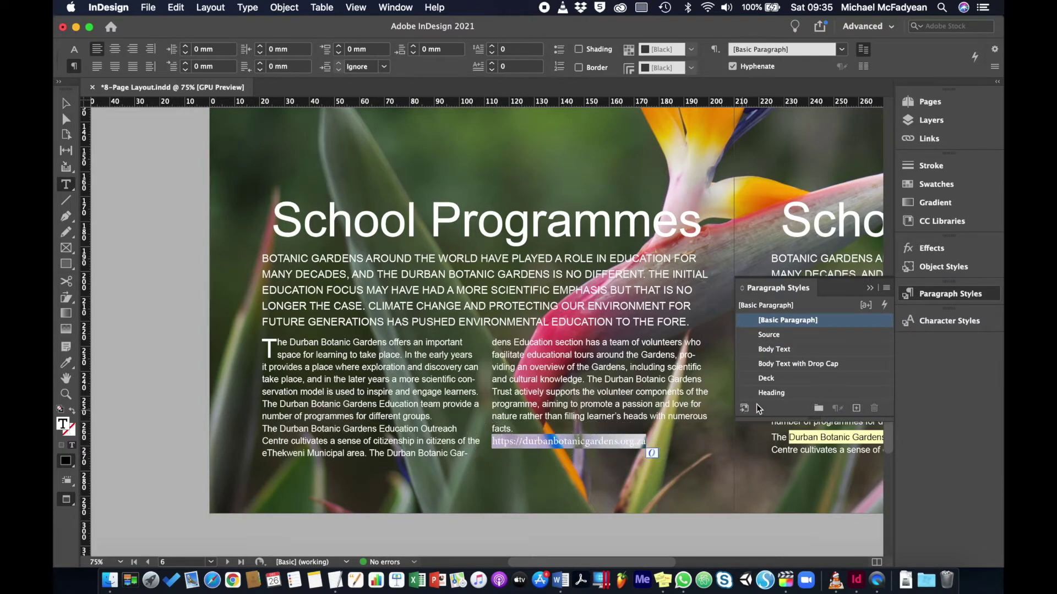
click(775, 335)
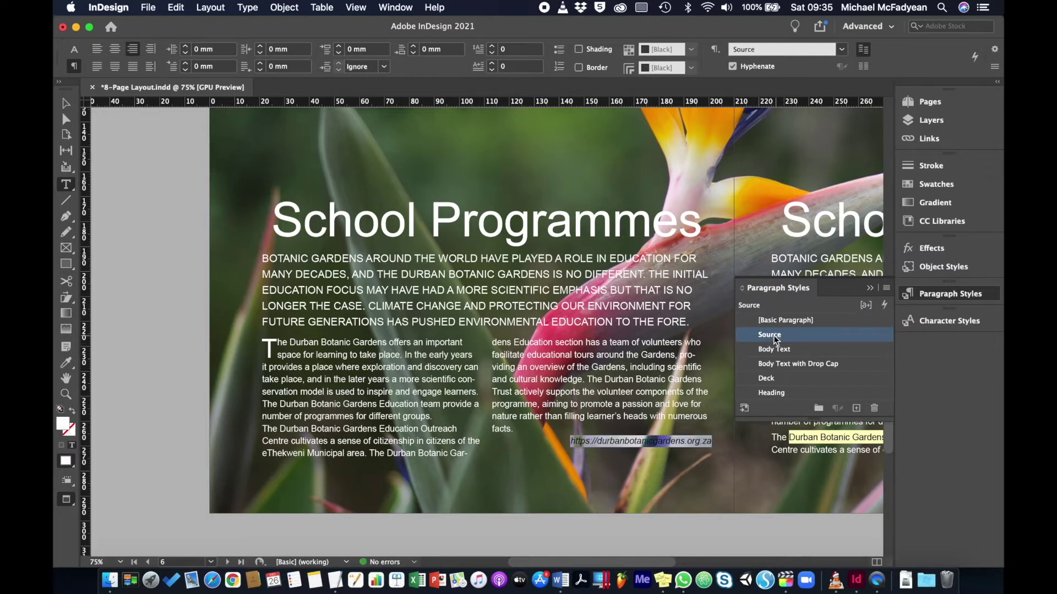
click(66, 104)
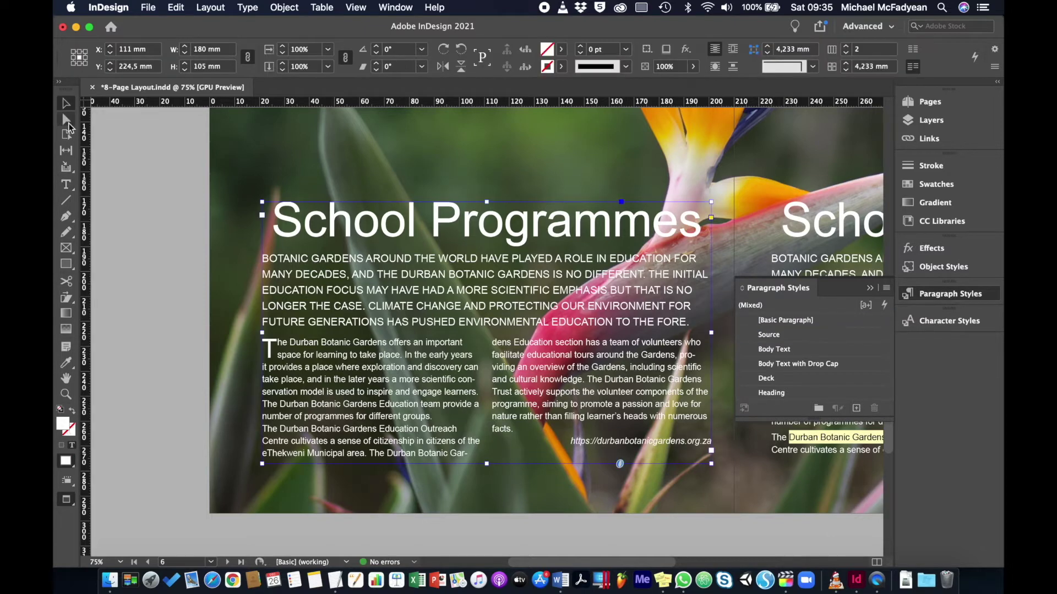
click(153, 329)
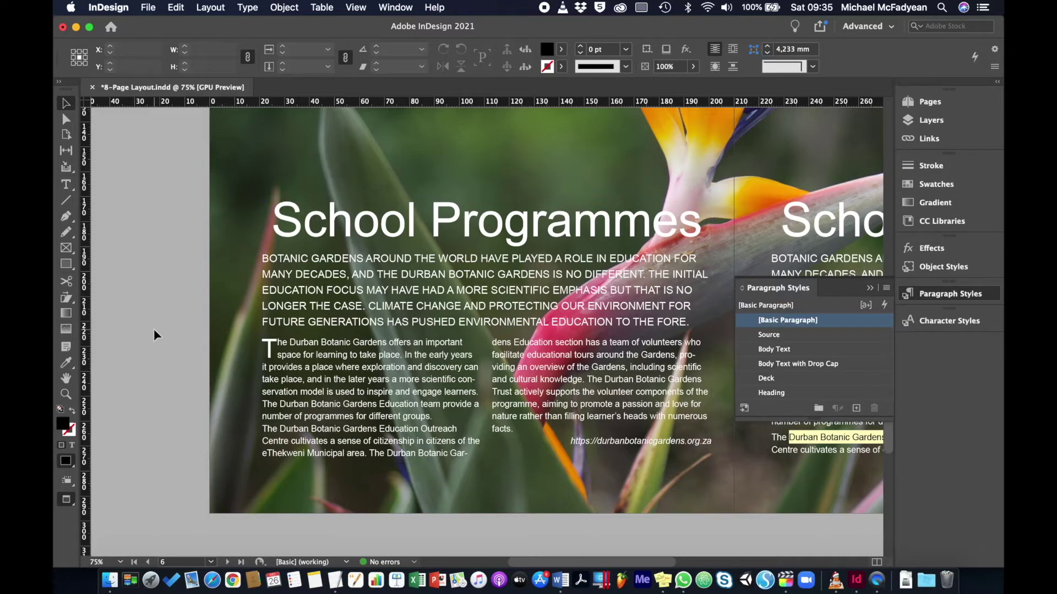
key(ctrl+Right)
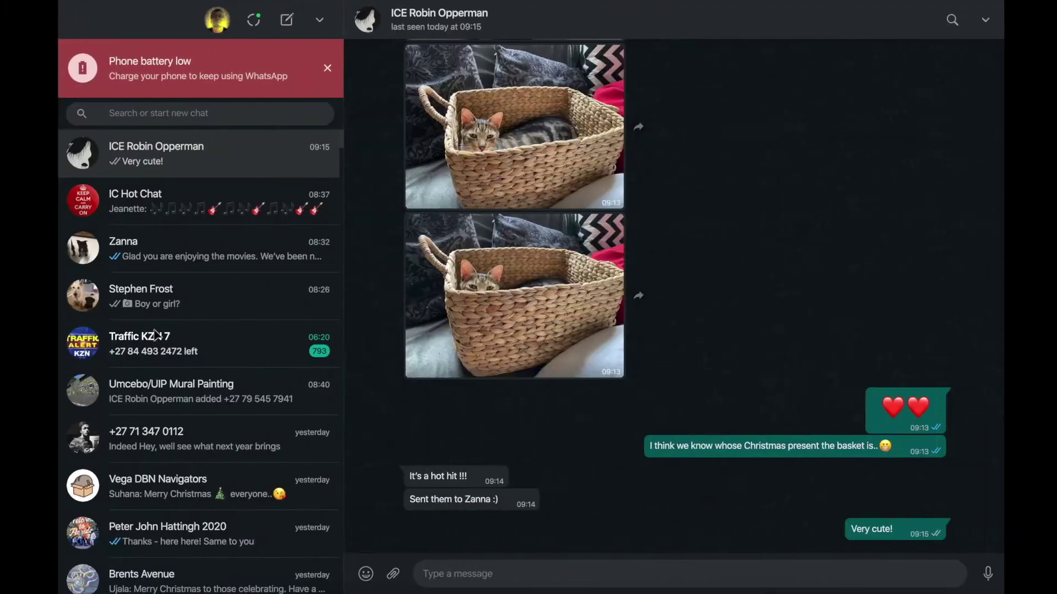
key(ctrl+Left)
Check which paragraph styles are assigned to the heading, drop-cap paragraph, second-column body text and web address of the original article
scroll(401, 314, right, 10)
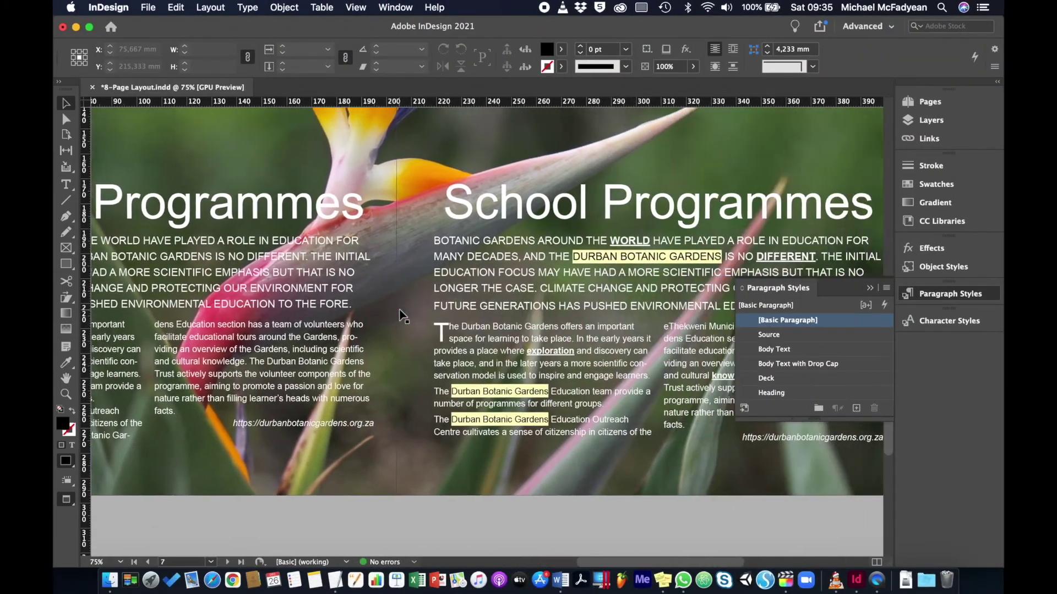
scroll(400, 314, up, 2)
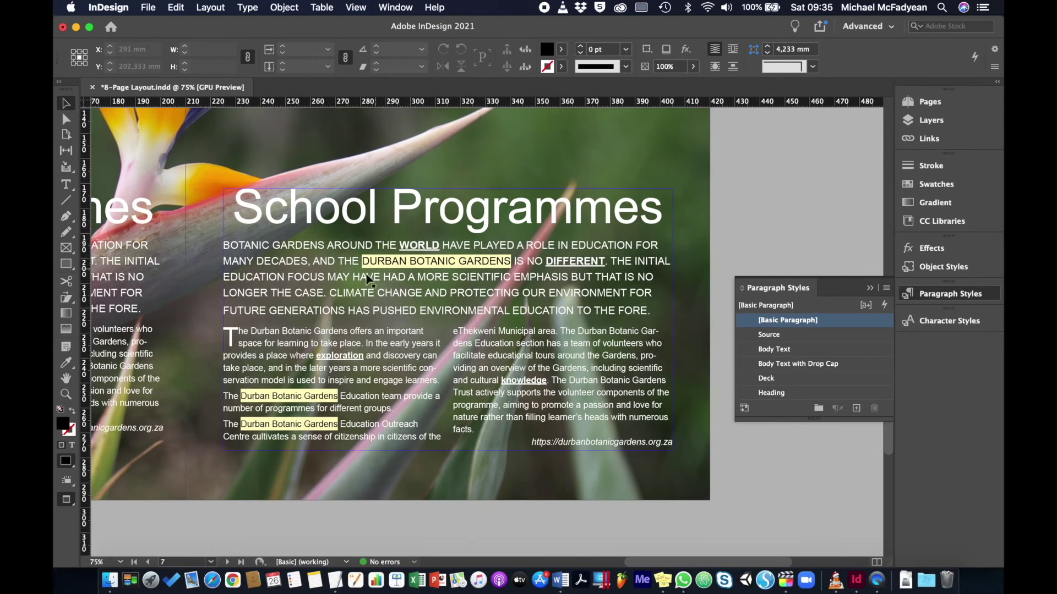
click(363, 282)
click(65, 184)
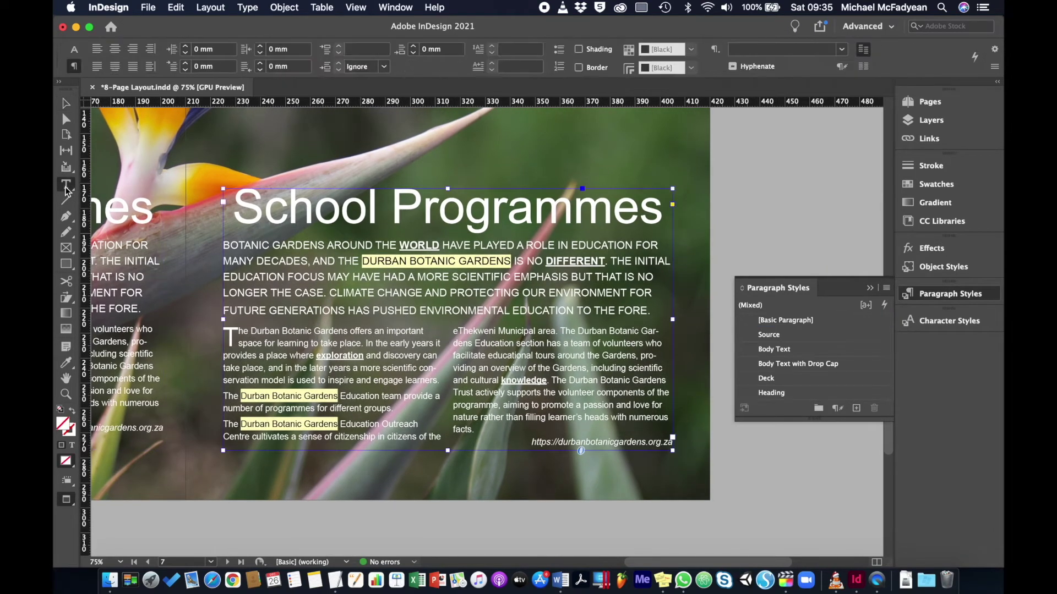
click(312, 204)
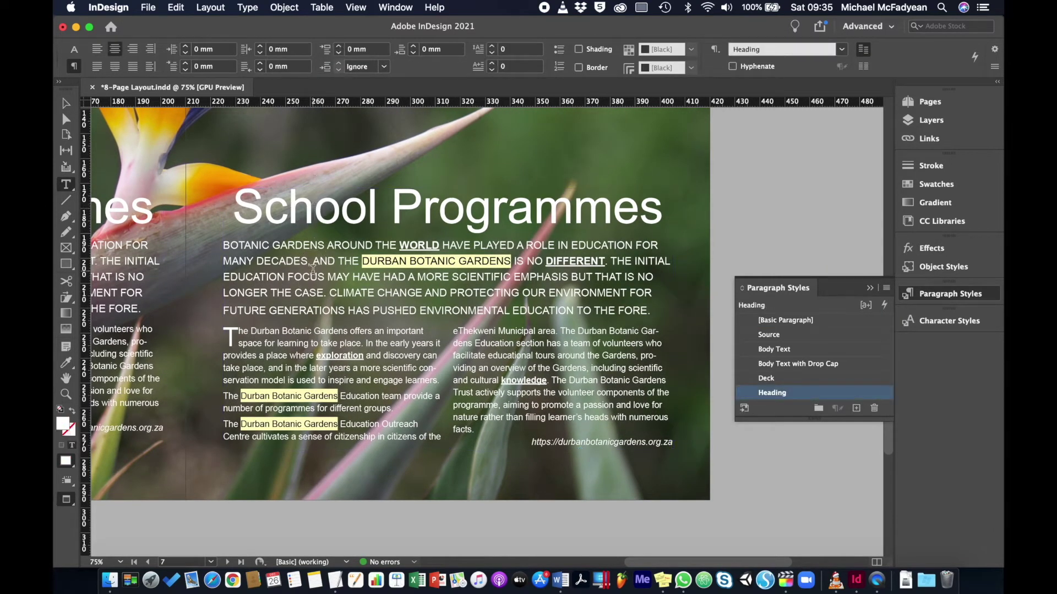
click(269, 334)
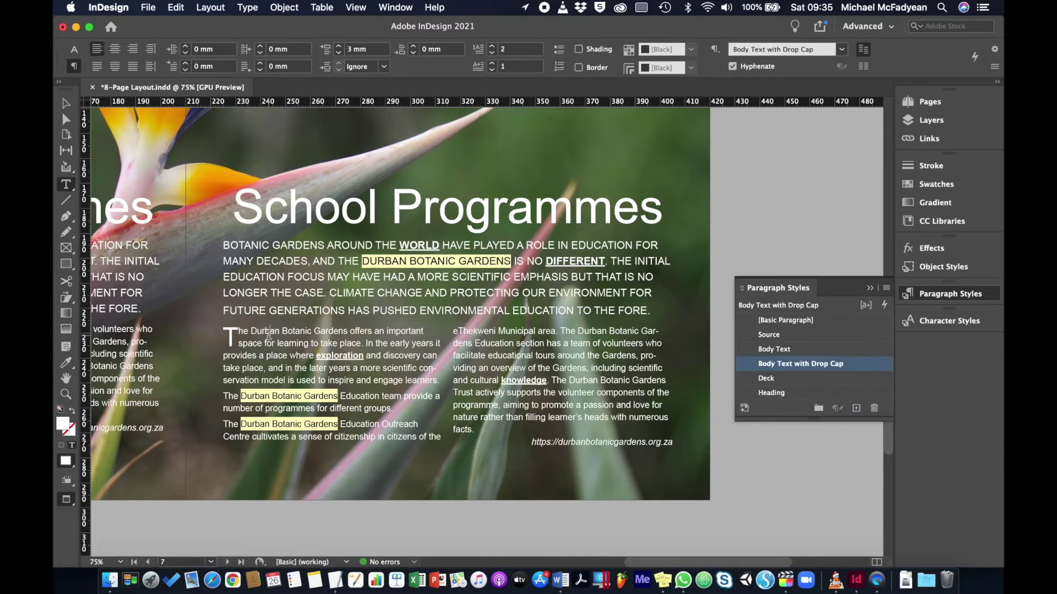
click(489, 359)
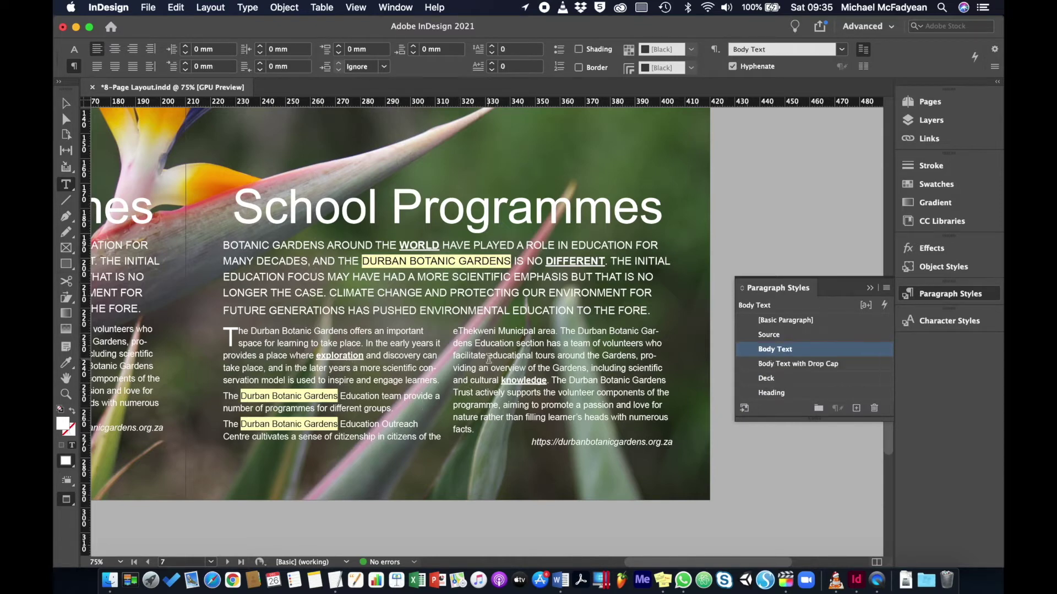
click(608, 444)
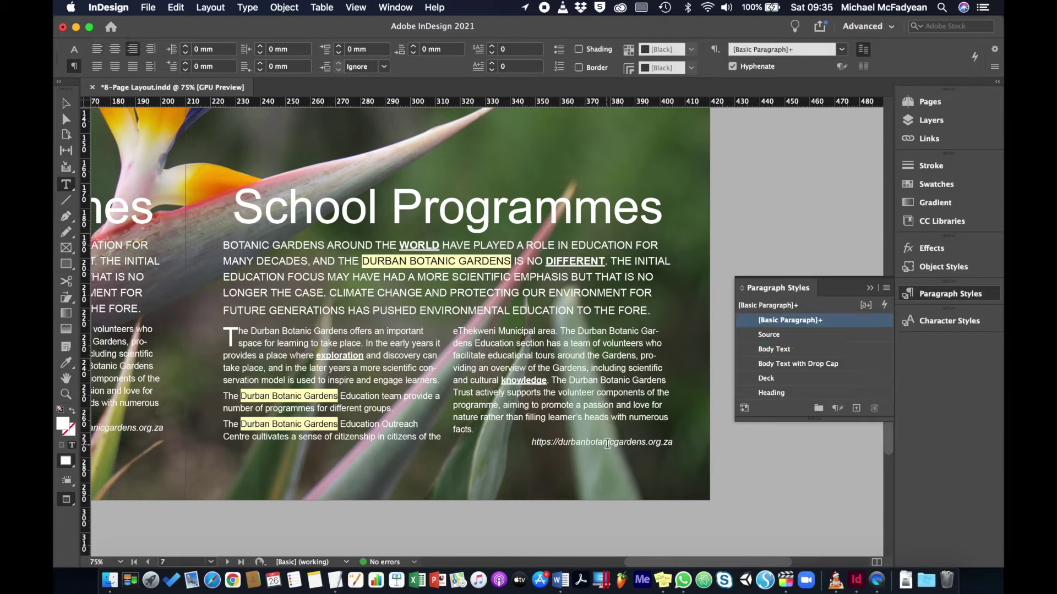
key(Escape)
click(758, 198)
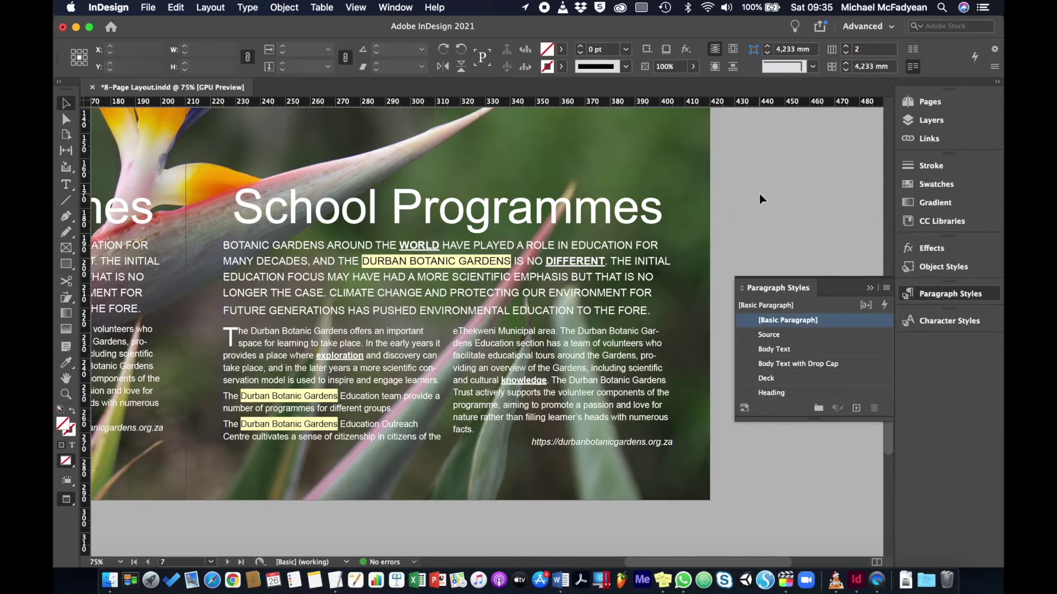
Change the Heading paragraph style's character colour to yellow, C=0 M=0 Y=100 K=0
key(super+alt+0)
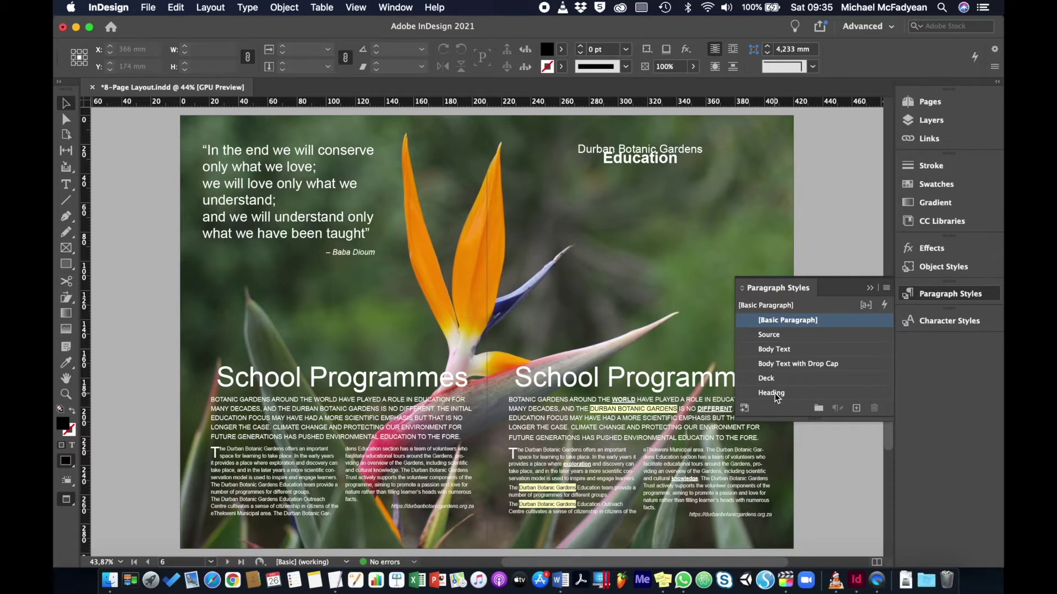
double_click(811, 394)
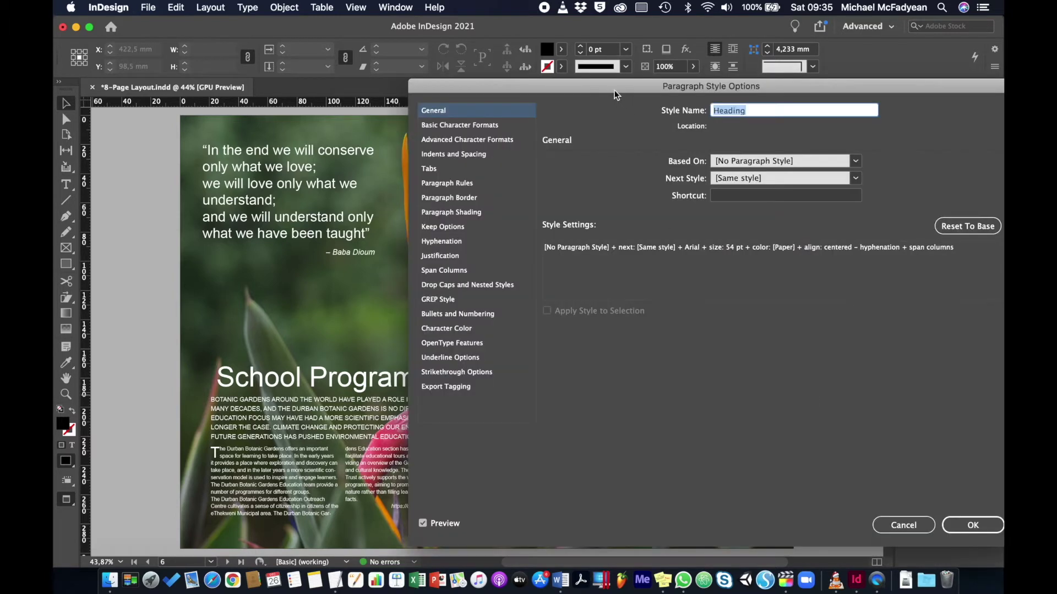
drag(611, 88, 682, 59)
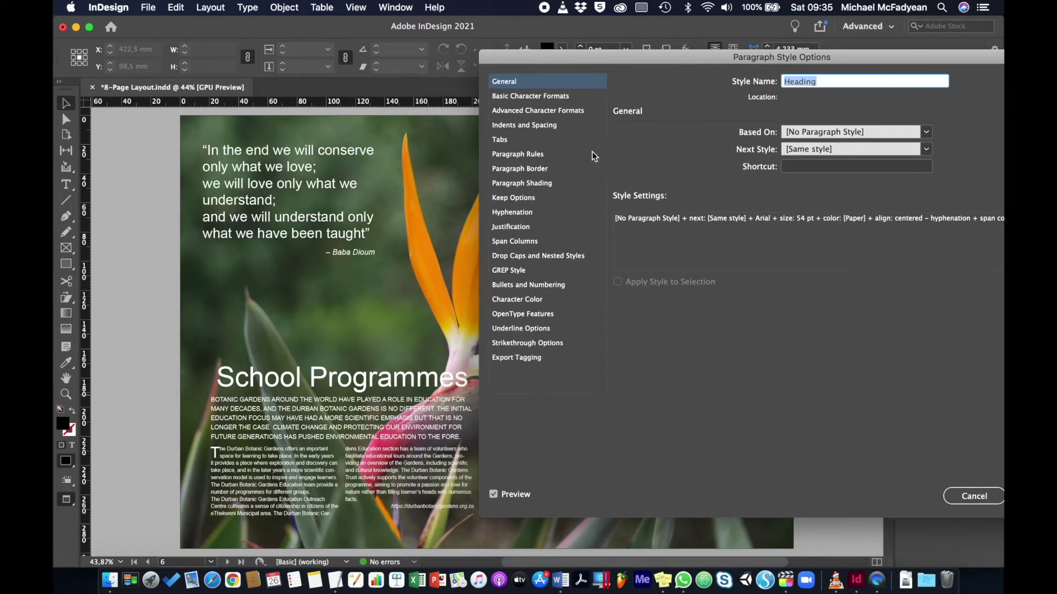
click(545, 302)
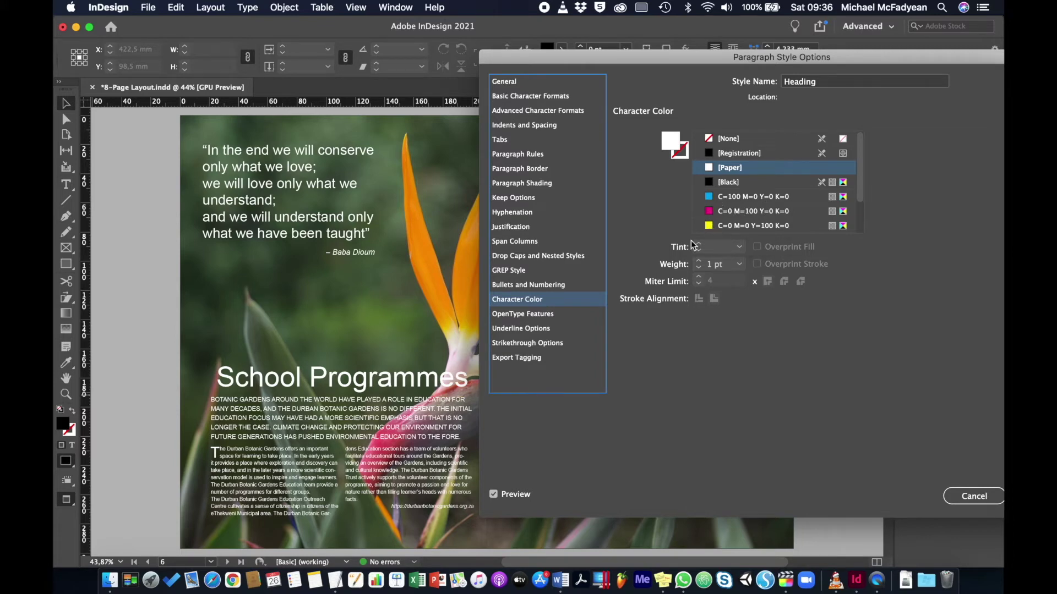
click(732, 226)
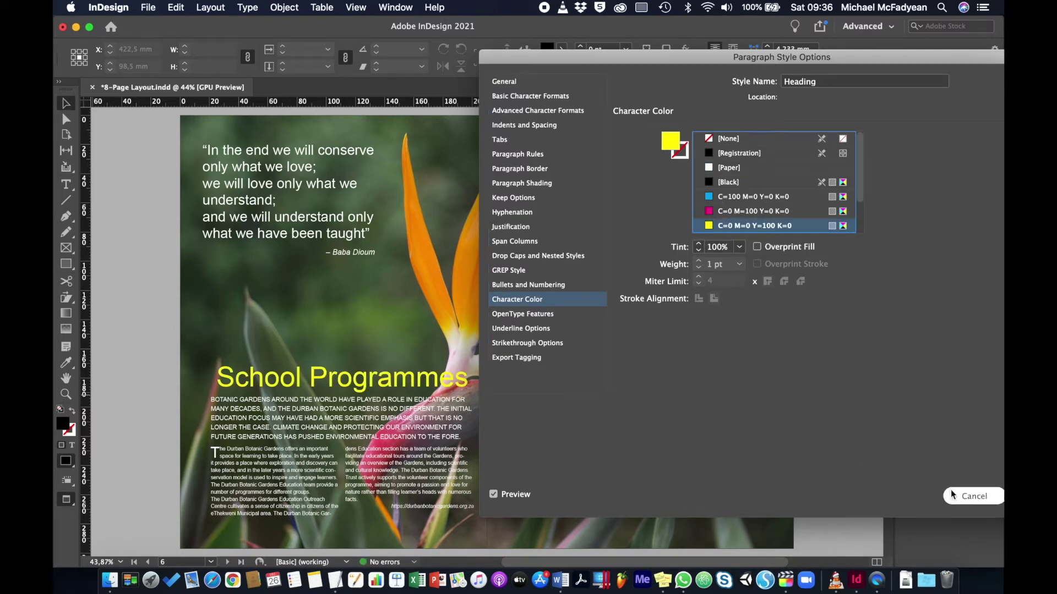
drag(911, 56, 824, 76)
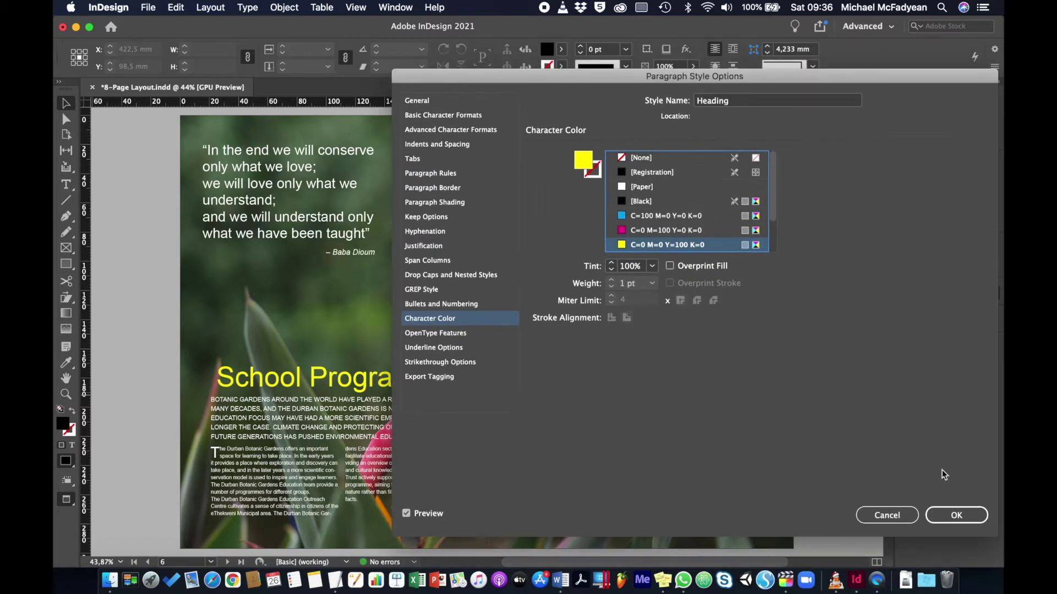
click(941, 508)
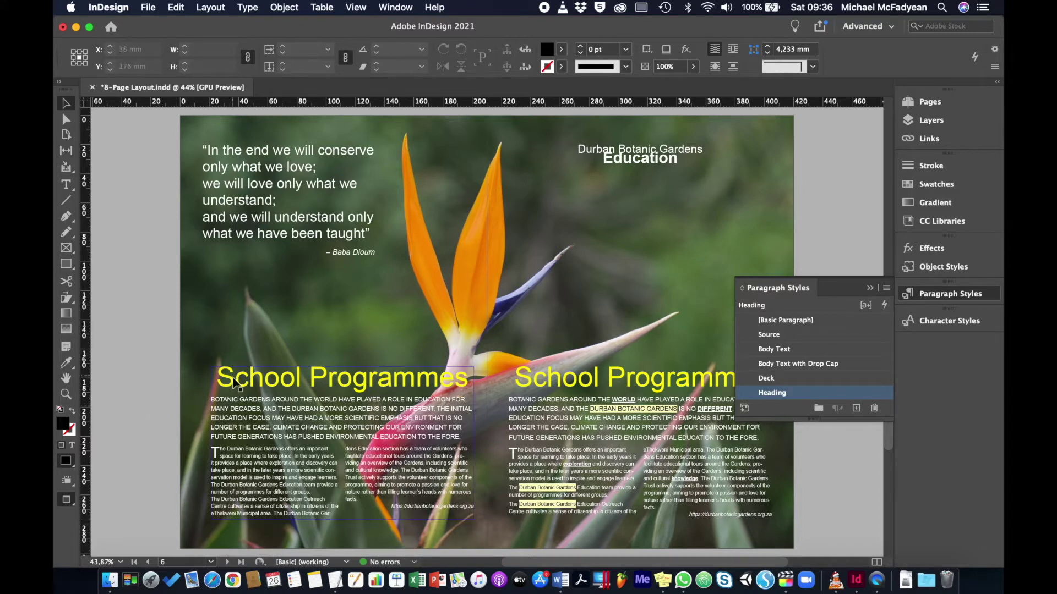
Override the text colour of the page 6 School Programmes heading with [Paper], leaving the text cursor in the heading
click(66, 187)
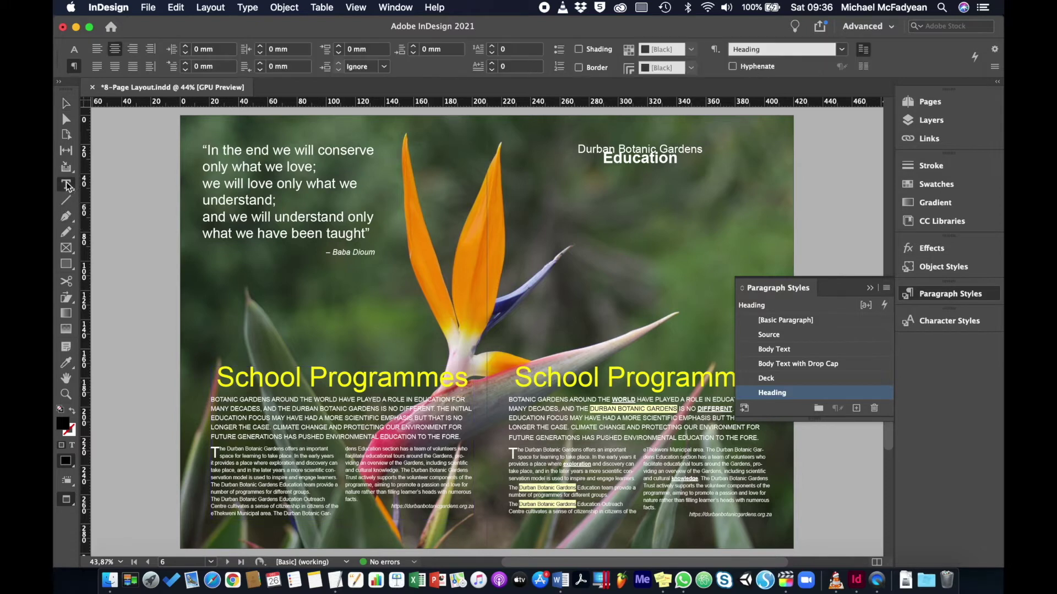
triple_click(220, 377)
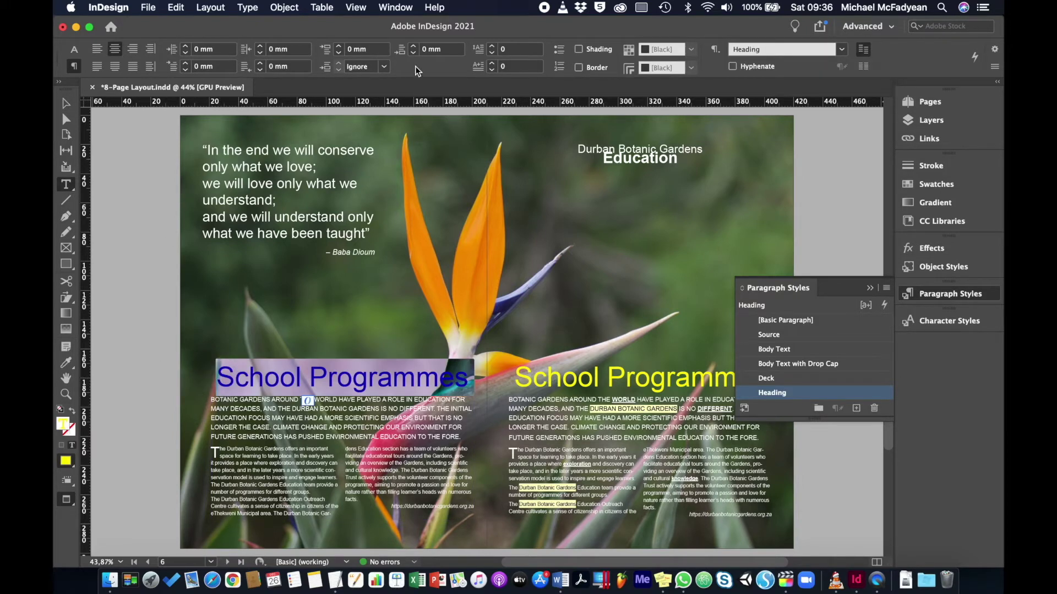
key(super+alt+7)
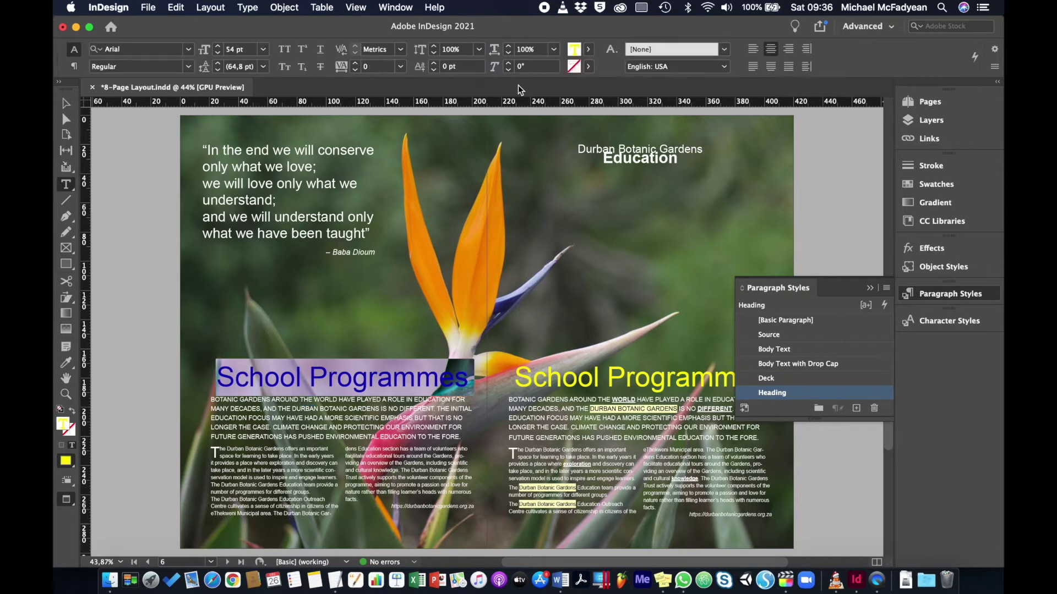
click(588, 49)
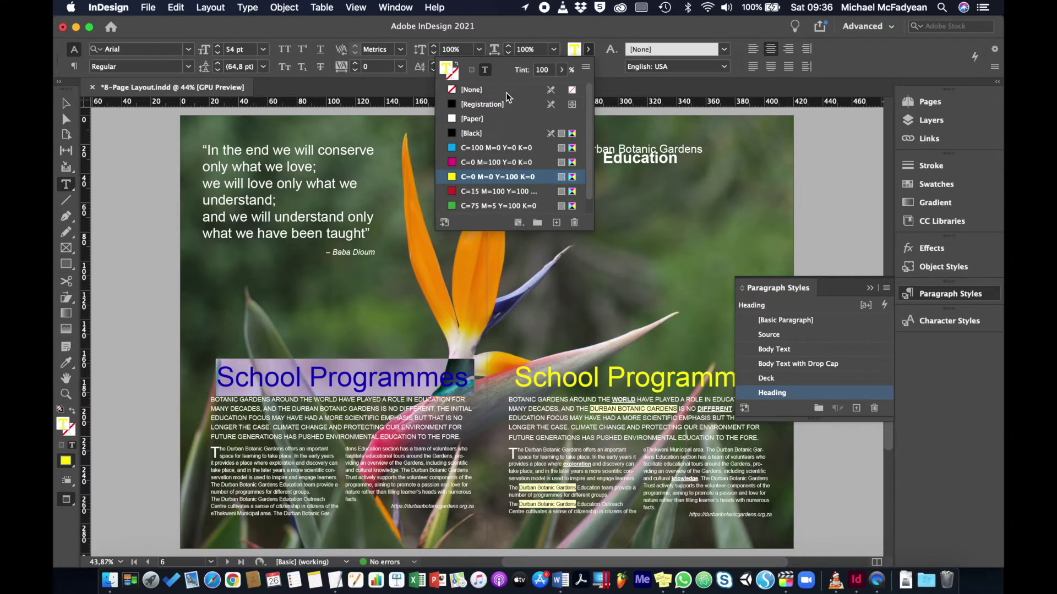
click(465, 119)
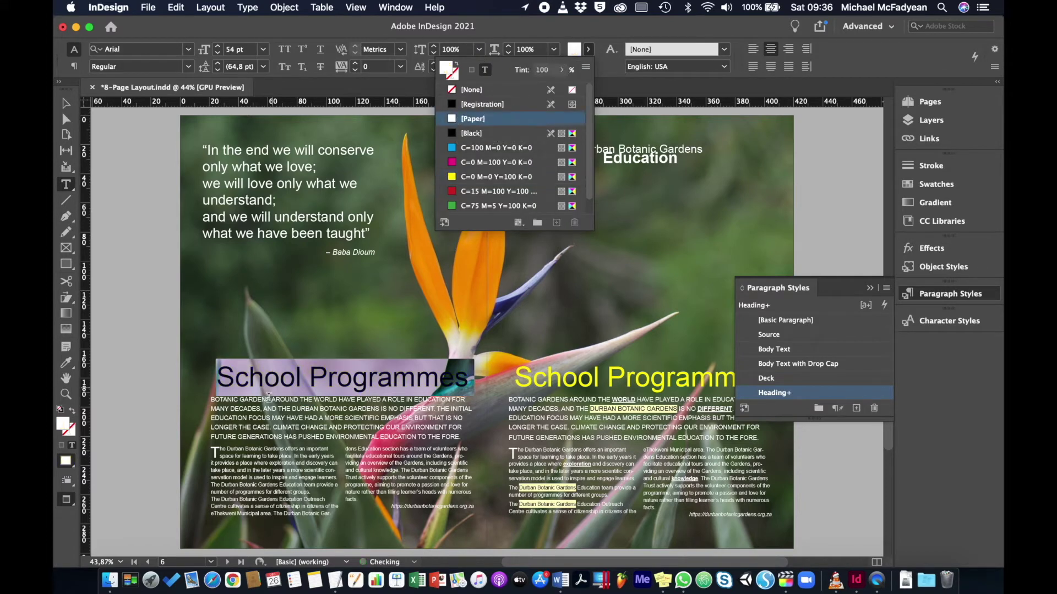
click(312, 373)
click(310, 375)
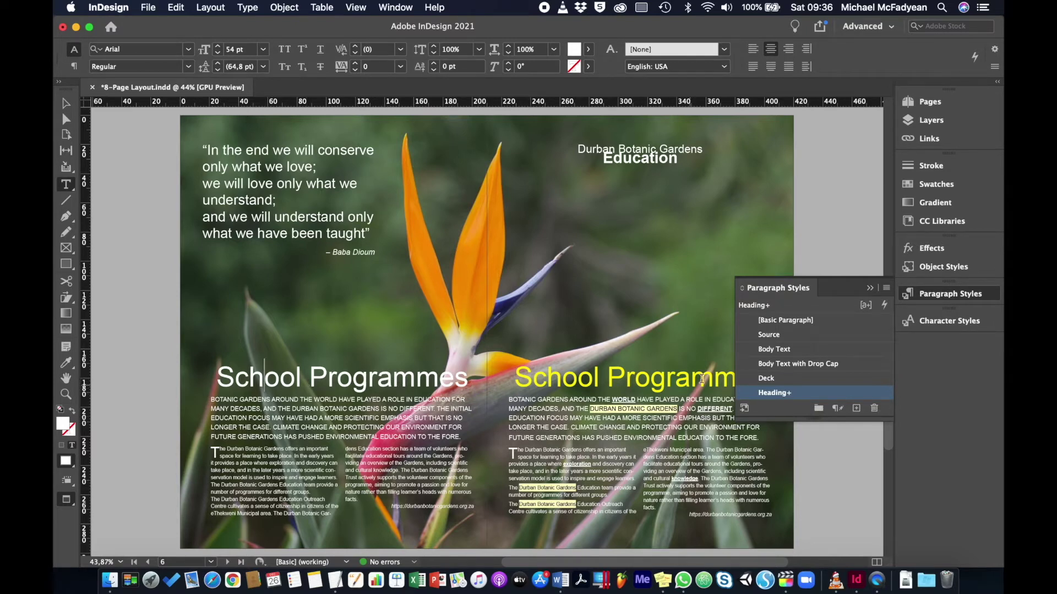
Clear the local colour override from the page 6 heading by reapplying the Heading style, and undo that change
alt+click(781, 398)
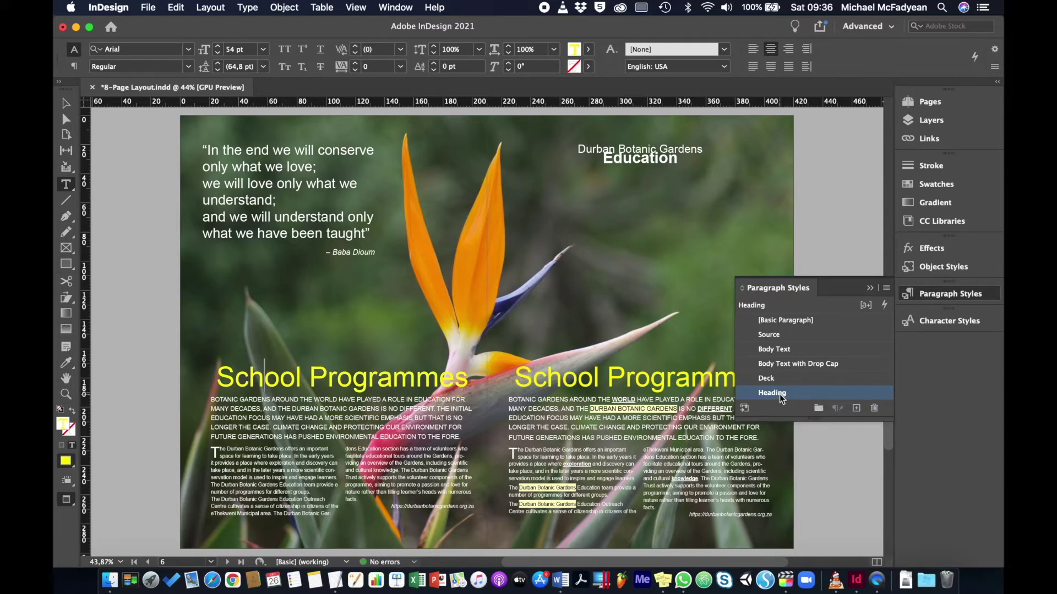
key(super+z)
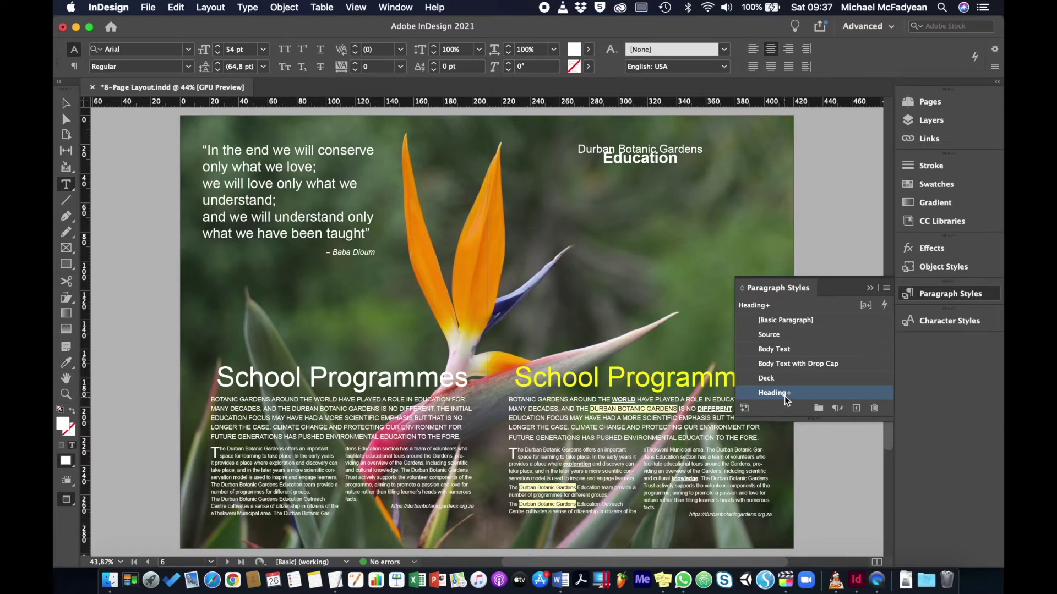
Redefine the Heading paragraph style from the overridden page 6 heading and deselect the text frame
click(887, 288)
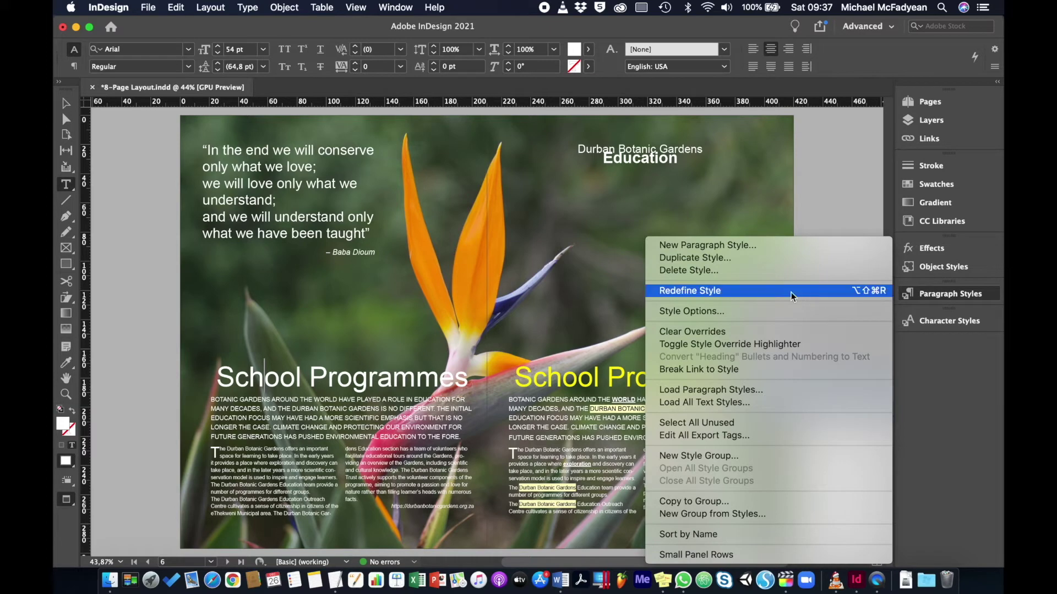
click(753, 290)
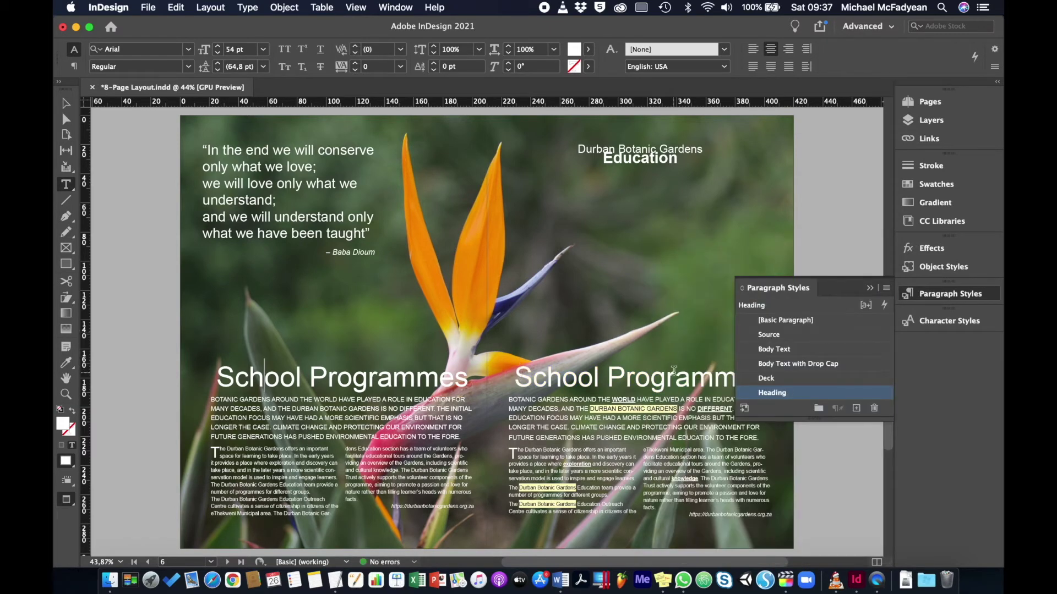
click(65, 103)
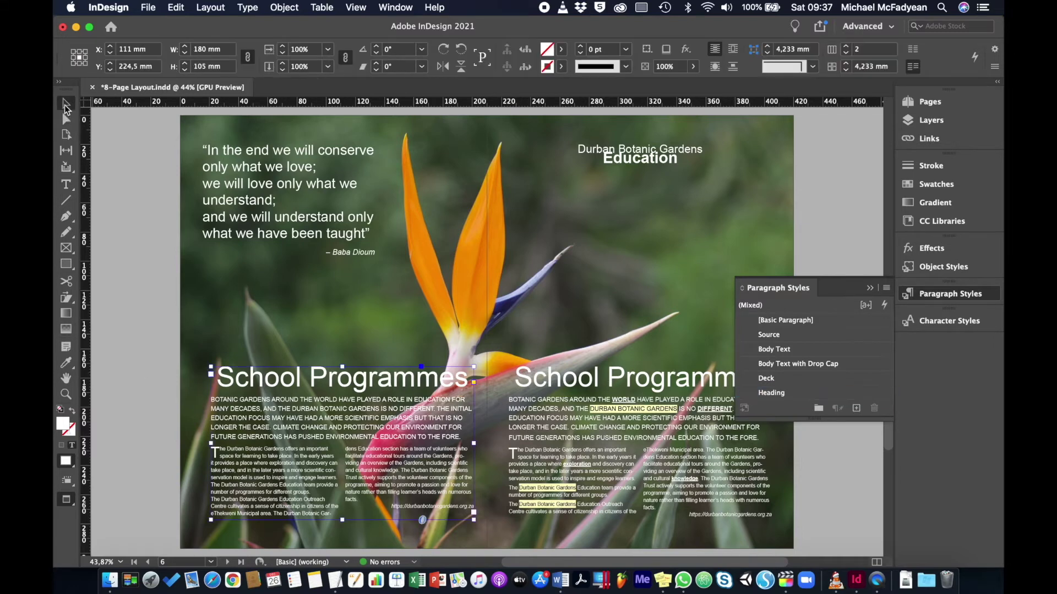
click(139, 164)
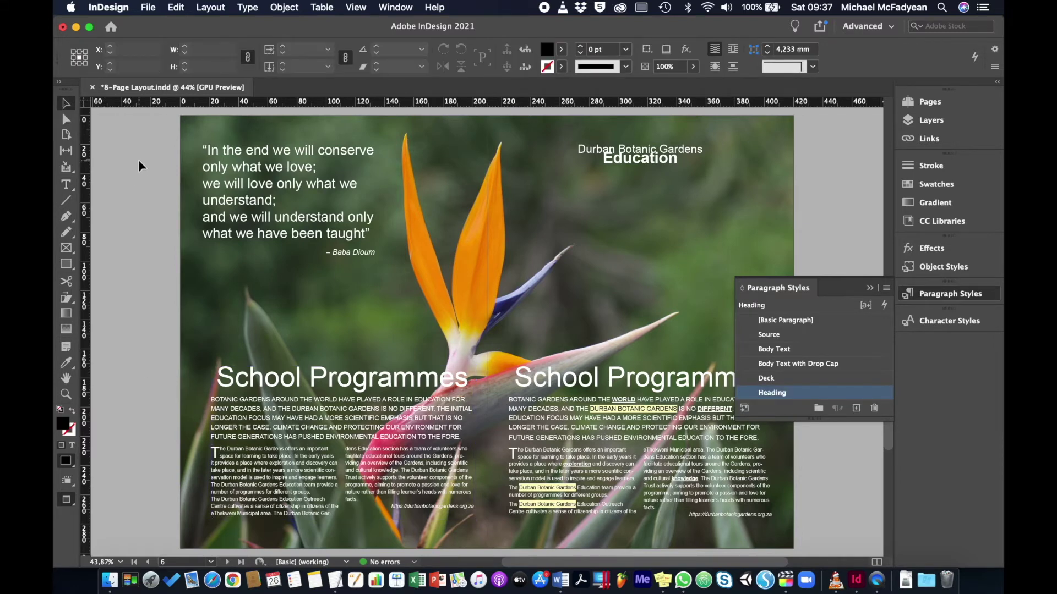
Delete the School Programmes copy's text frame from page 6
click(302, 381)
key(Delete)
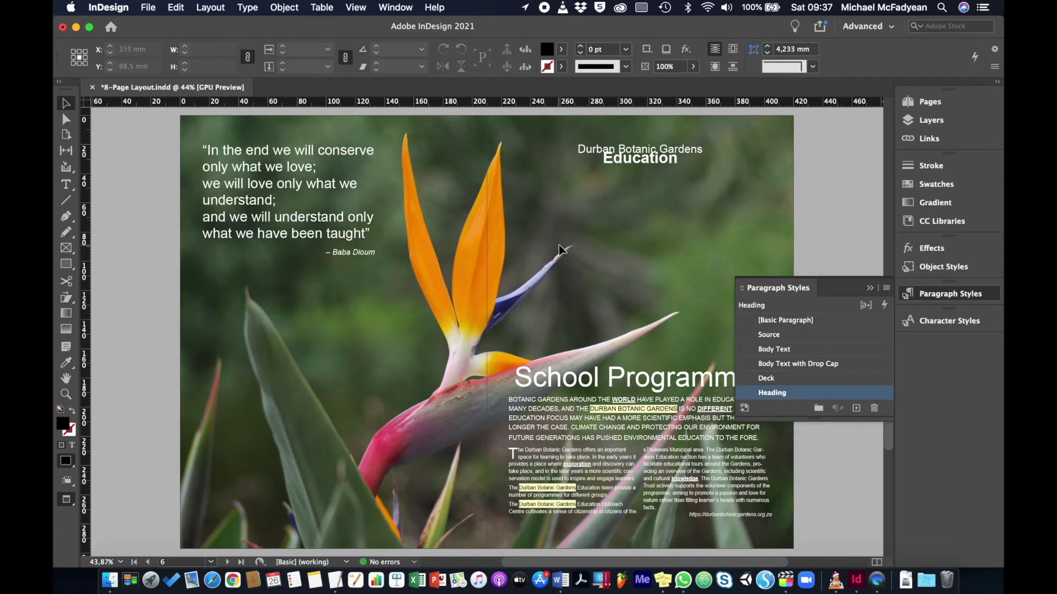
Go to blank page 3, show its guides, and draw a full-height text frame spanning the second and third margin columns
click(913, 104)
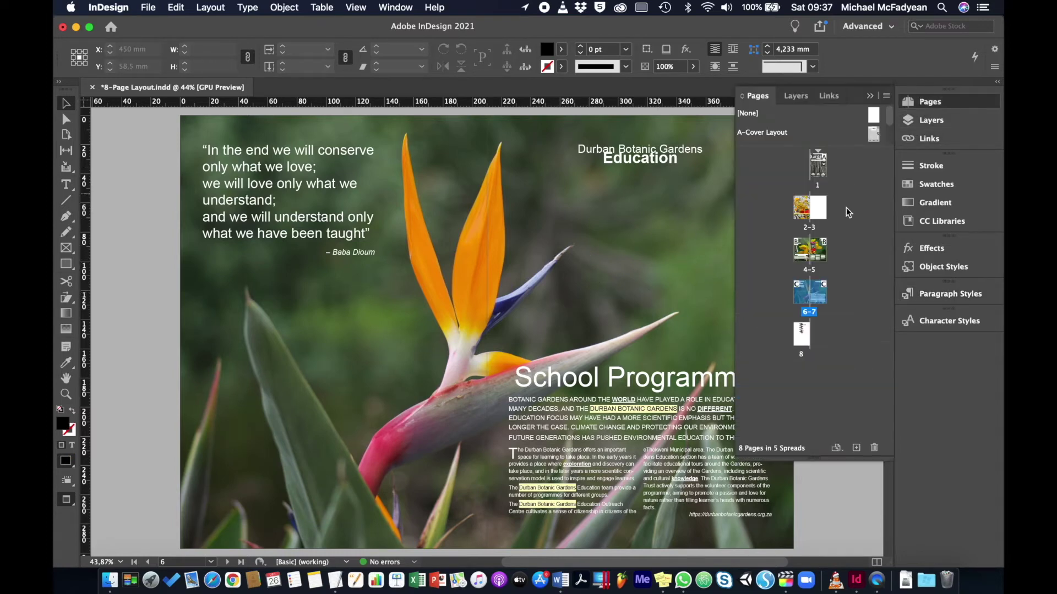
double_click(816, 214)
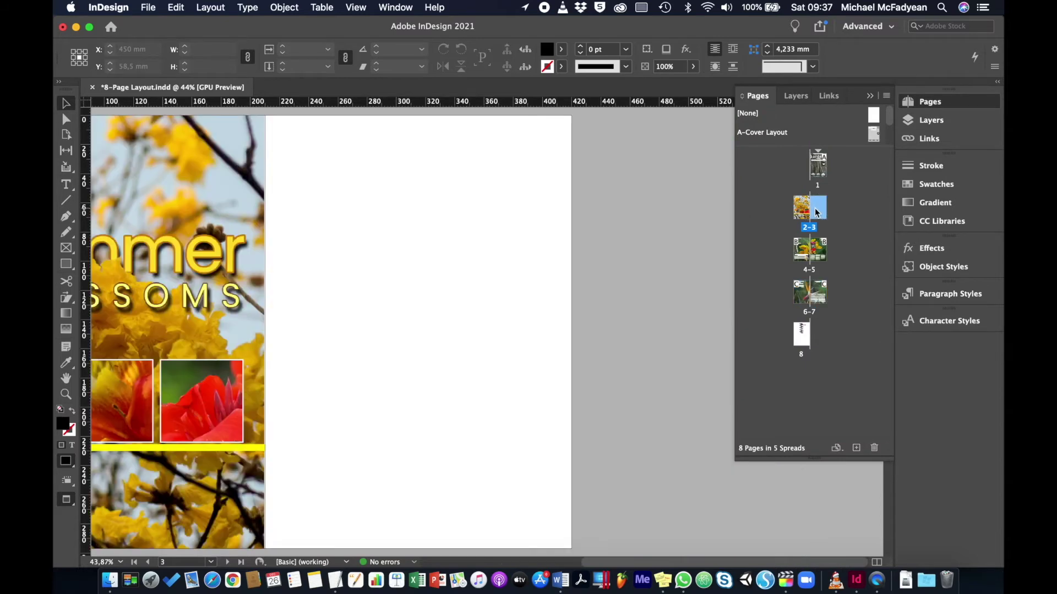
key(w)
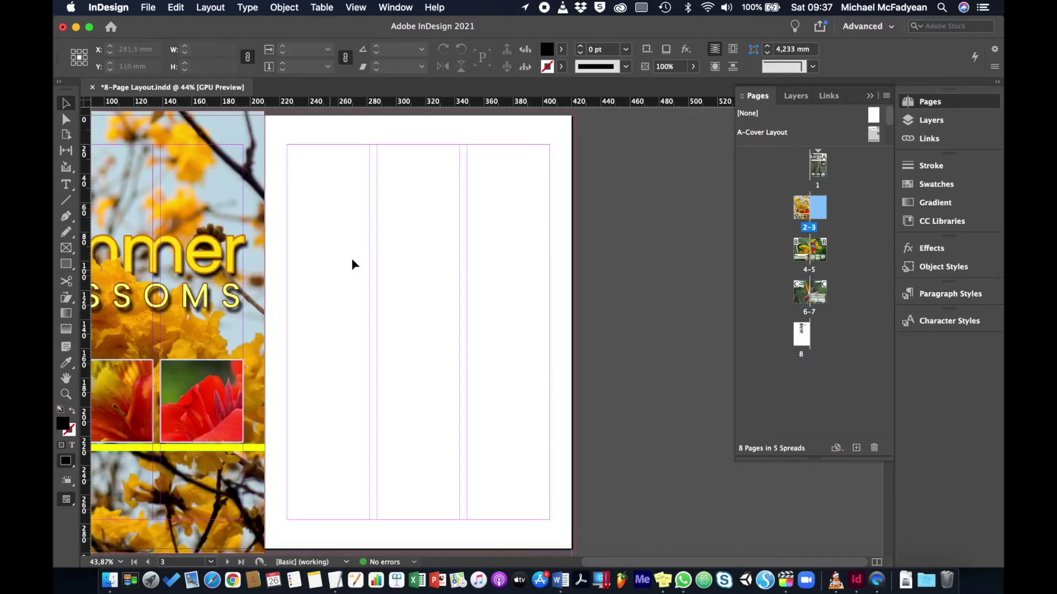
click(65, 184)
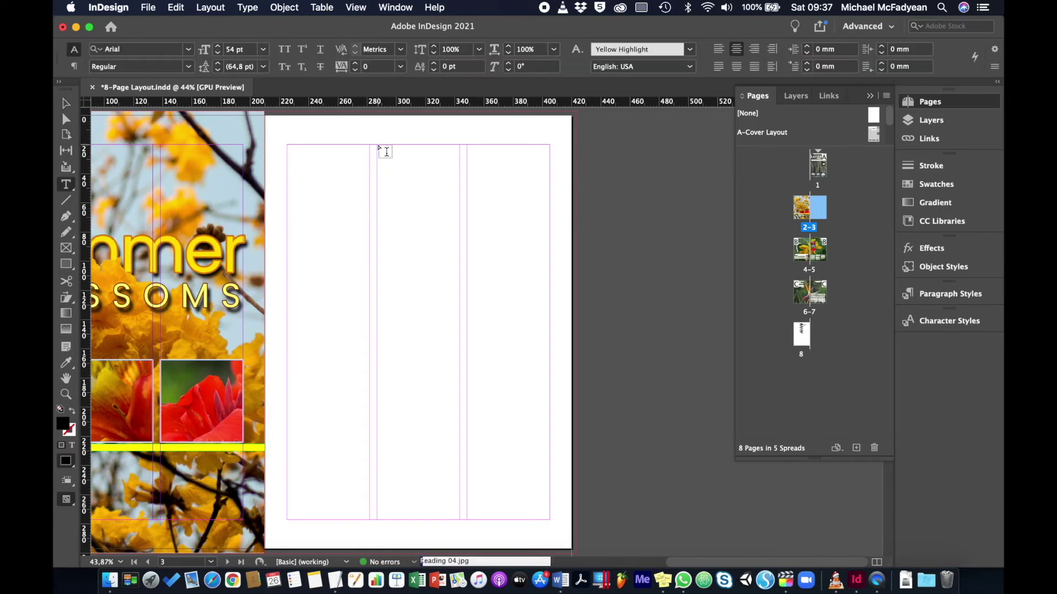
drag(377, 146, 548, 518)
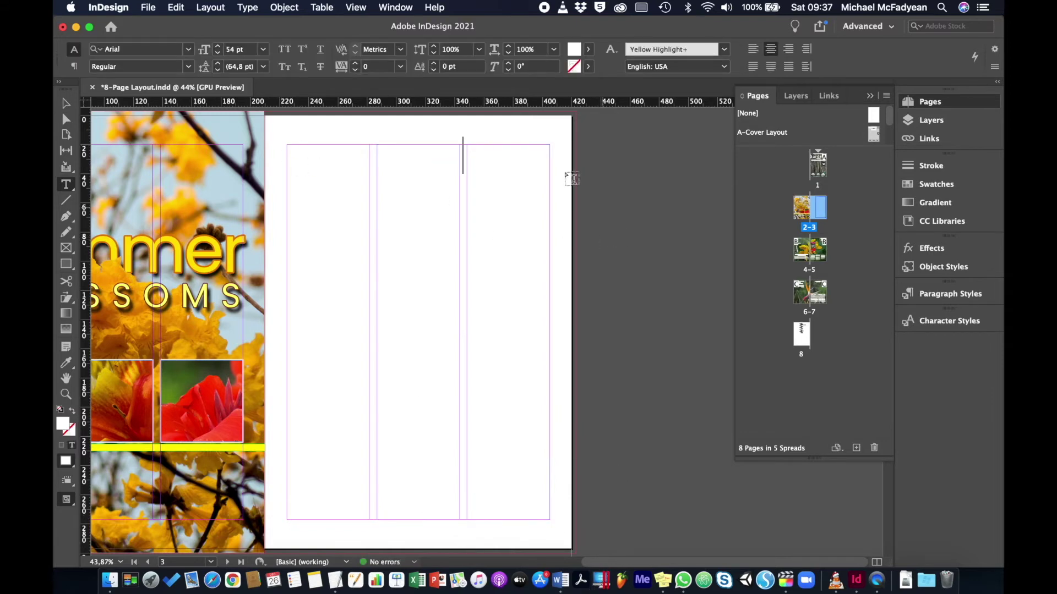
Set the new text frame's paragraph style to [Basic Paragraph] and its character style to [None]
click(941, 295)
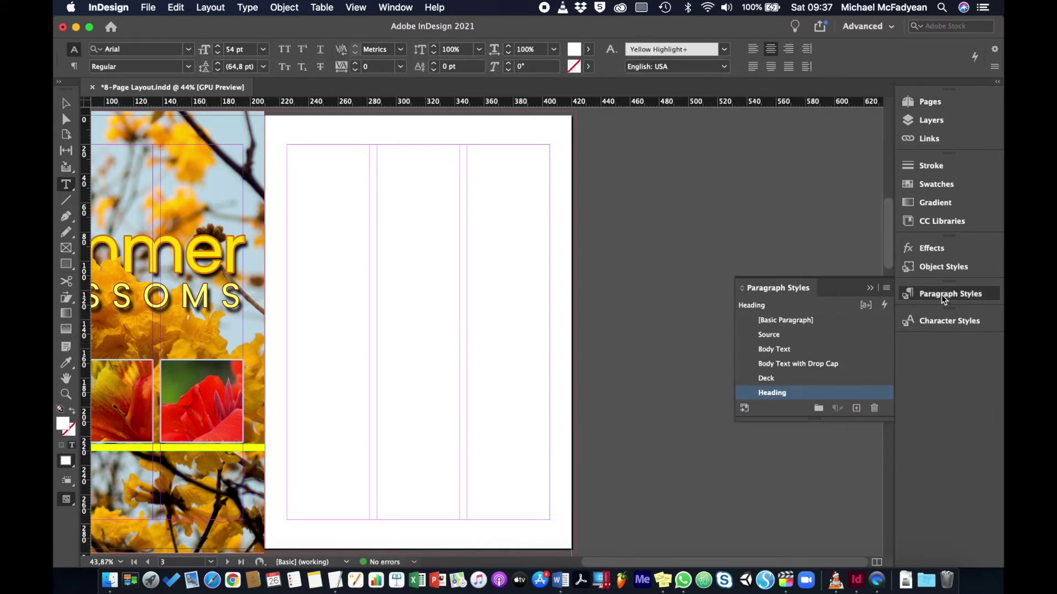
click(805, 319)
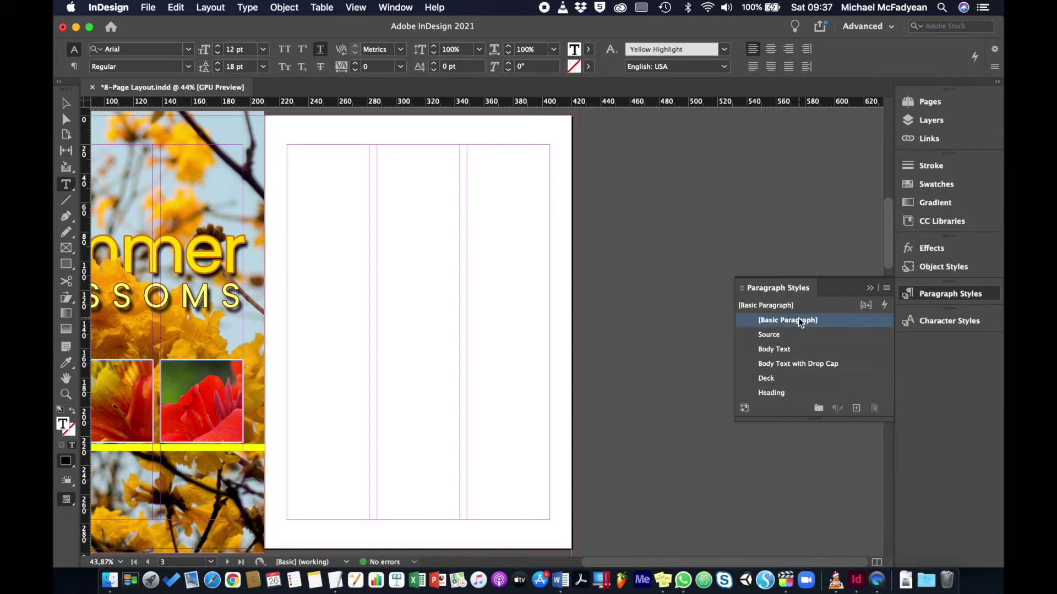
click(951, 317)
click(773, 347)
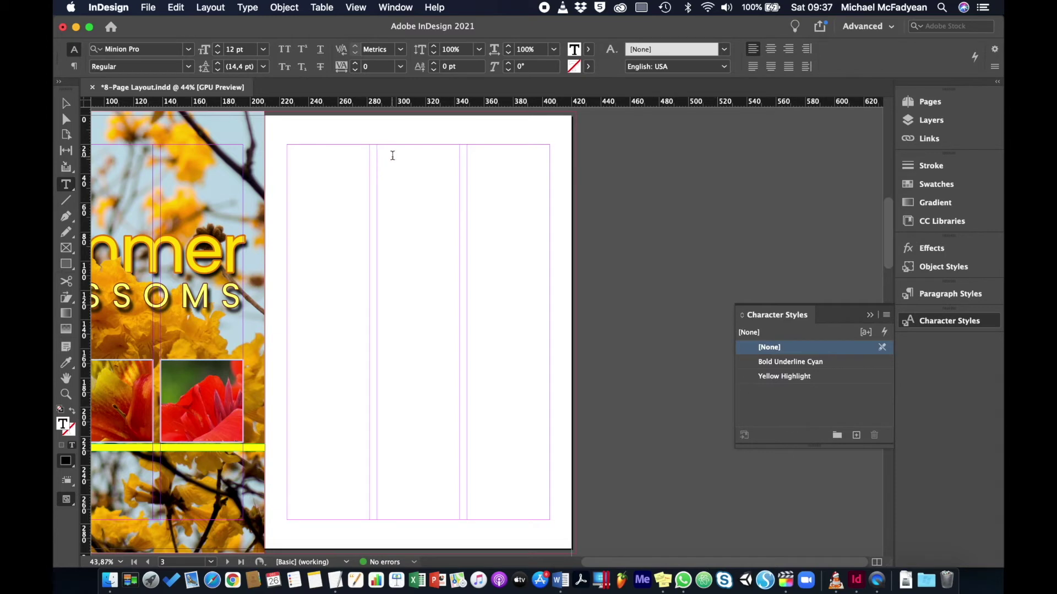
Enter the first contents entry in the page 3 frame: "4-5", a forced line break, and "Intro to Durban Botanic Gardens"
key(super+1)
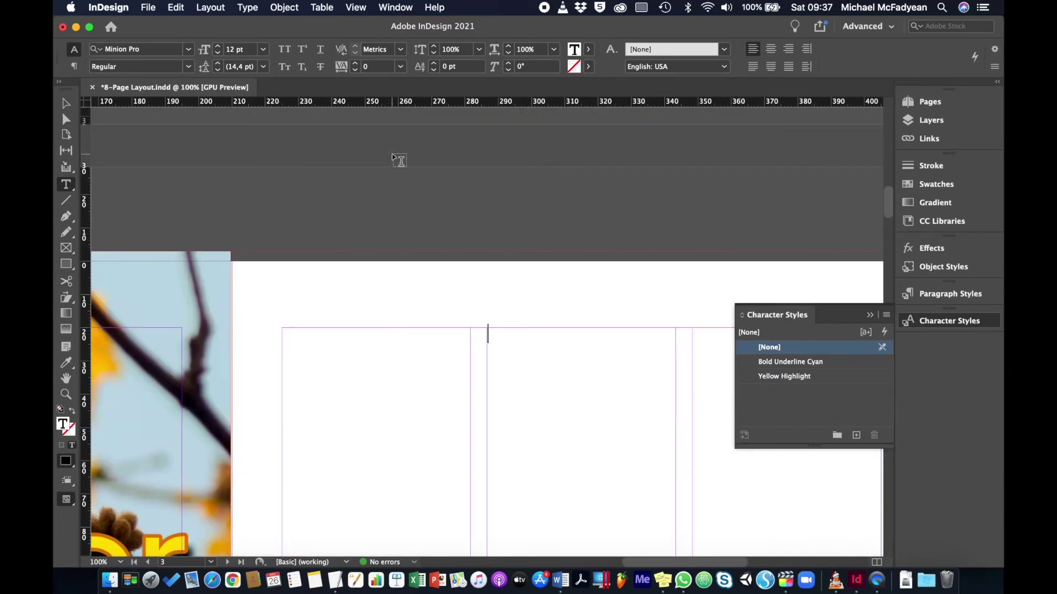
text(4-5)
key(Return)
text(Intr)
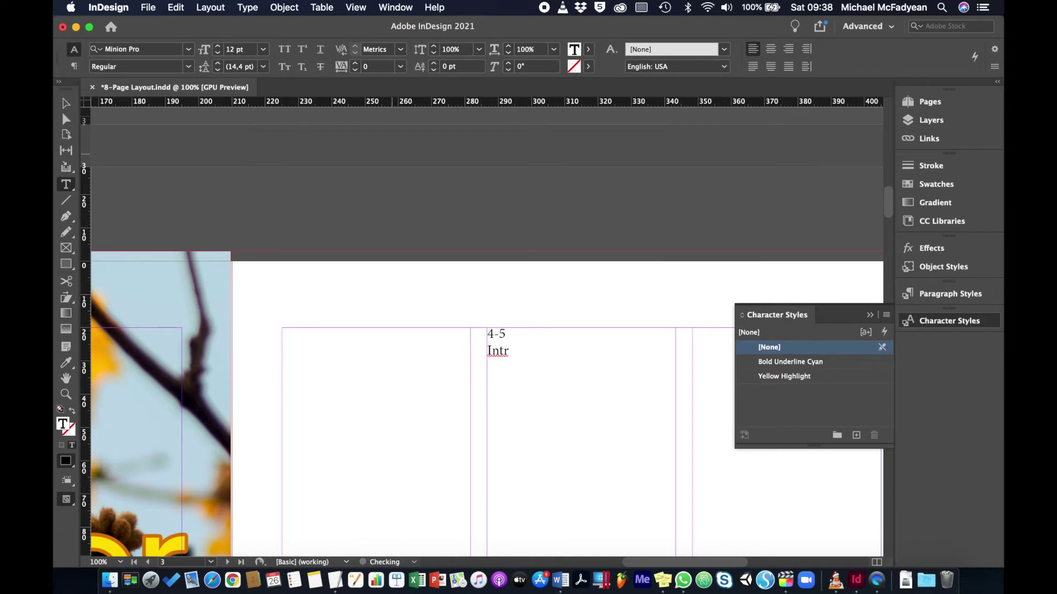
text(o to Durban Botanic Gardens)
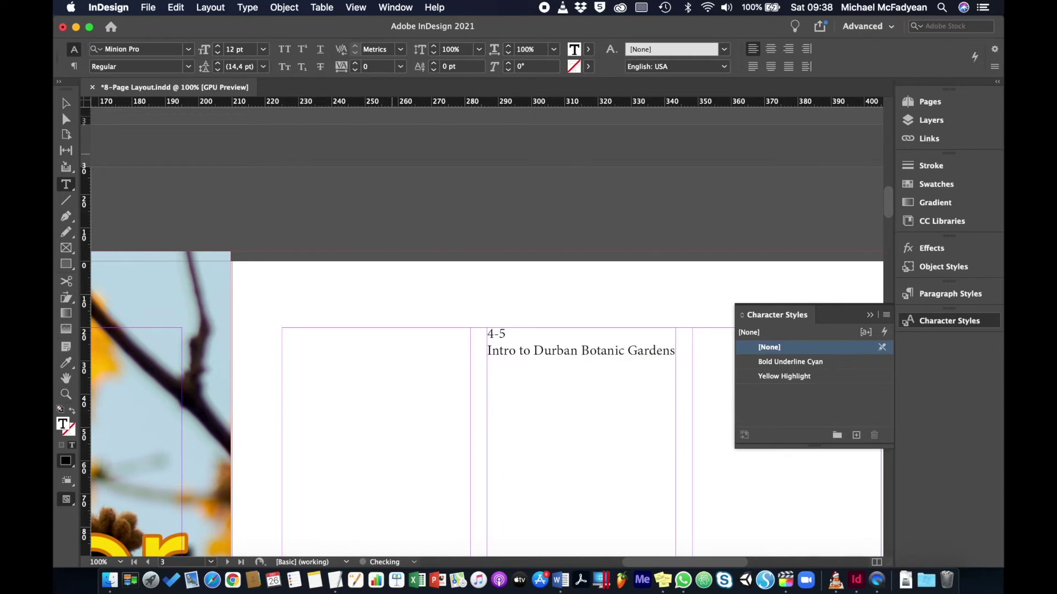
Add the contents entries "6-7" with "Education" and "8" with "Contact" as new paragraphs, with a forced line break after each page number
key(Return)
text(6)
text(Education)
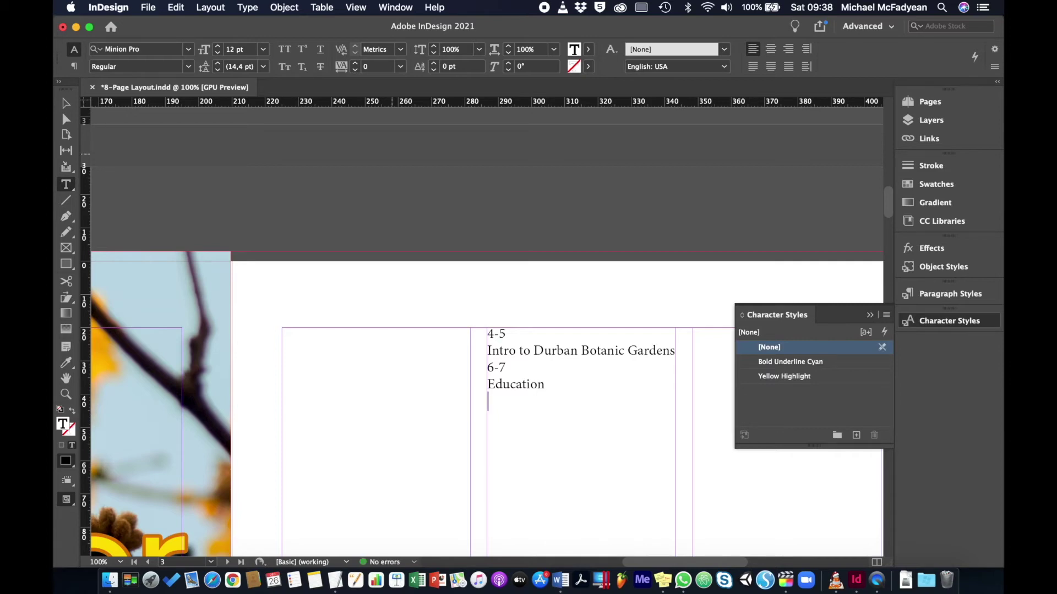
text(8 )
text(Contea)
key(BackSpace)
key(BackSpace)
key(BackSpace)
text(tac t)
key(BackSpace)
key(BackSpace)
text(t)
Show the hidden characters in the contents list
click(248, 8)
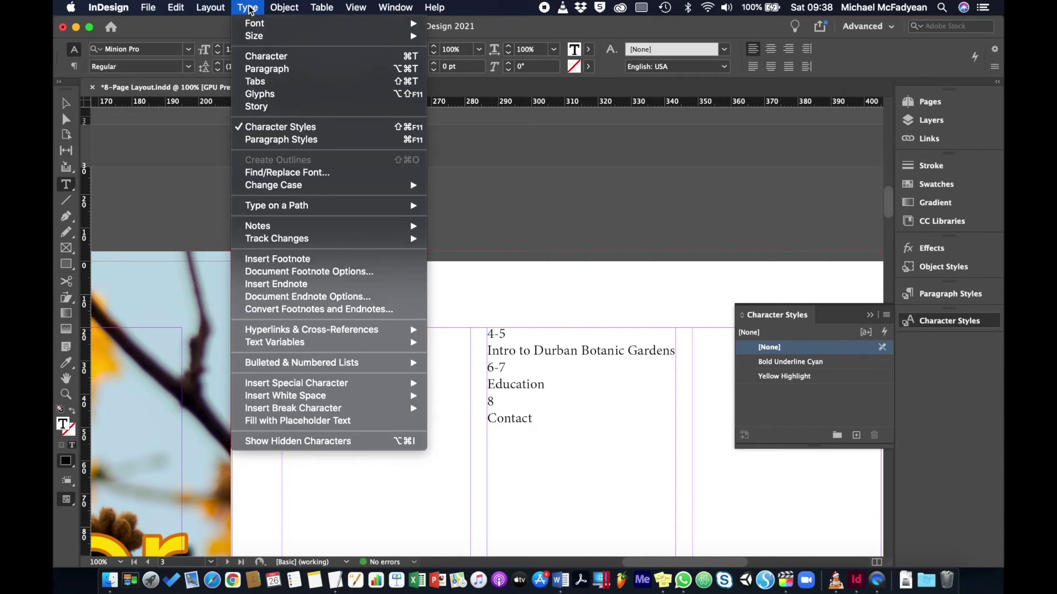
click(298, 442)
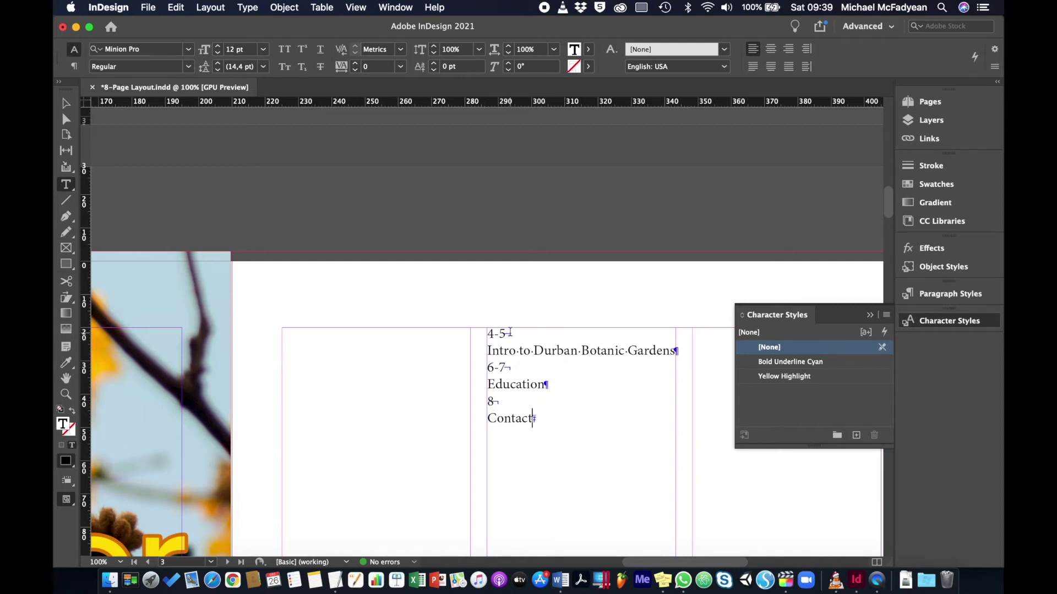
Set all the text of the contents list to Arial Bold
drag(503, 333, 483, 333)
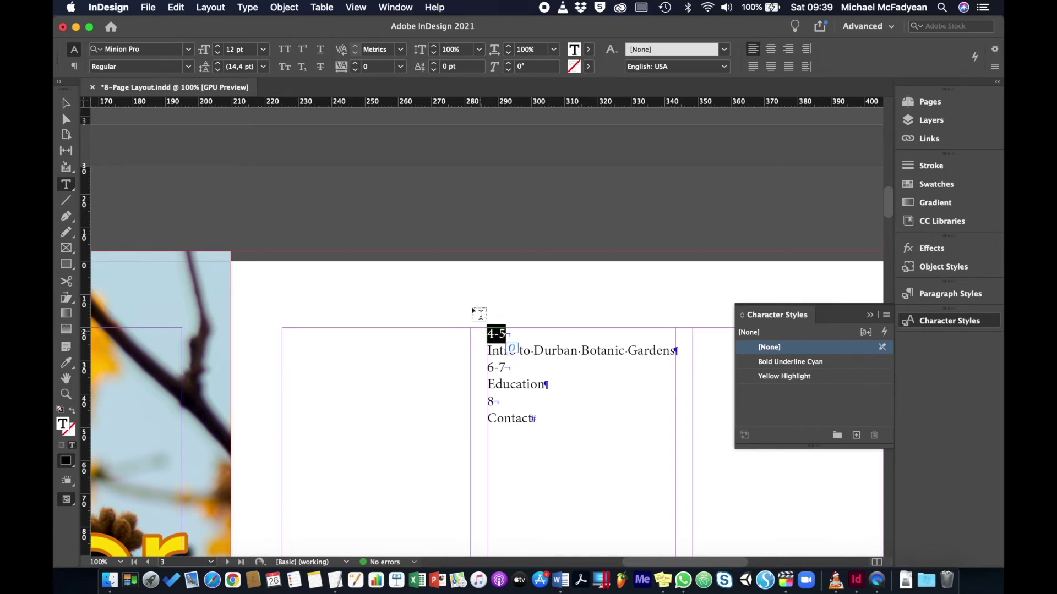
shift+click(538, 433)
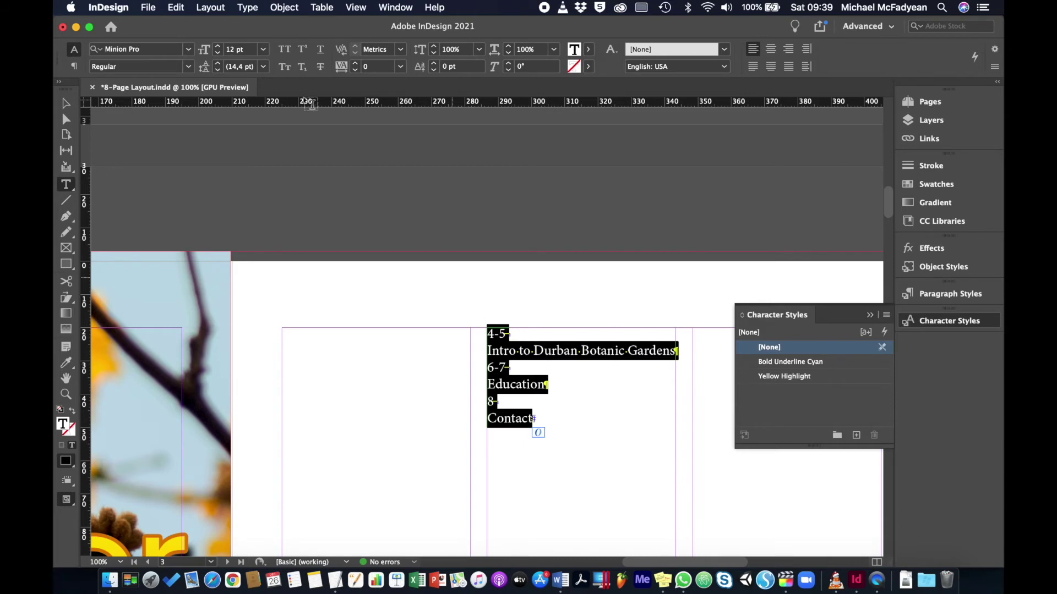
click(190, 49)
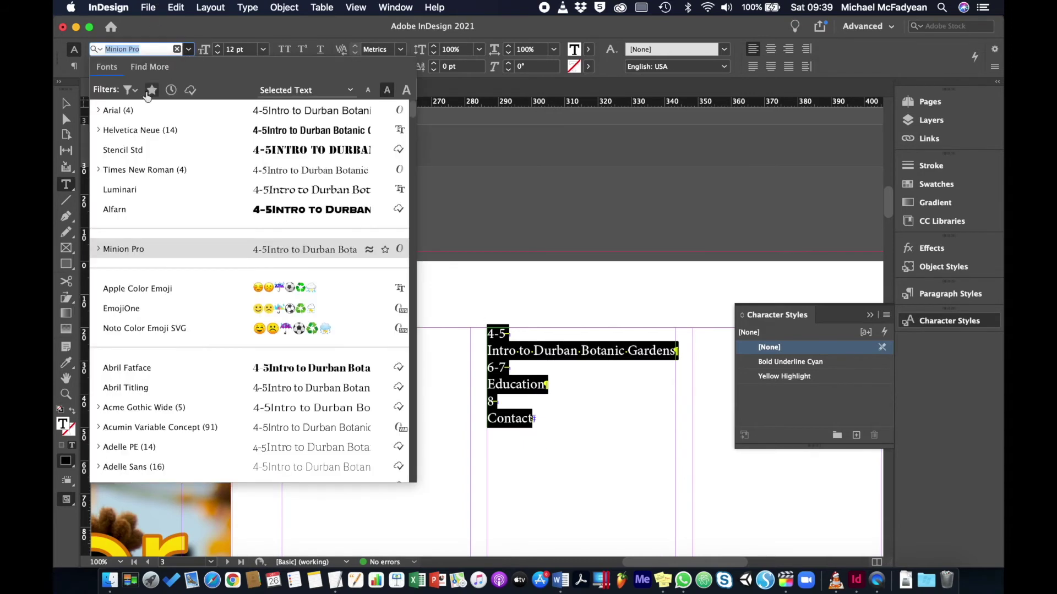
click(97, 110)
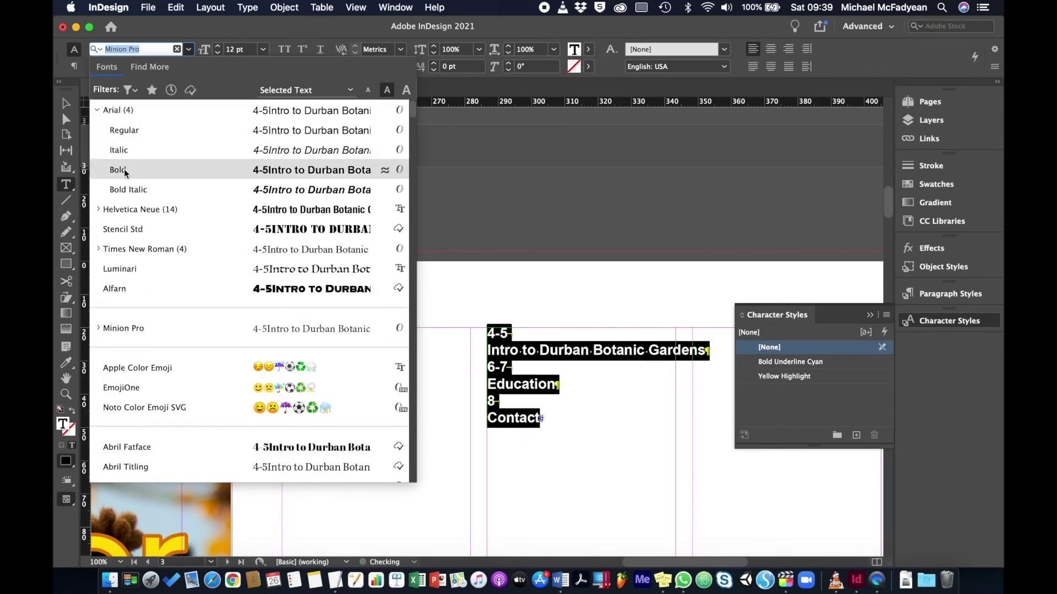
click(124, 170)
click(520, 334)
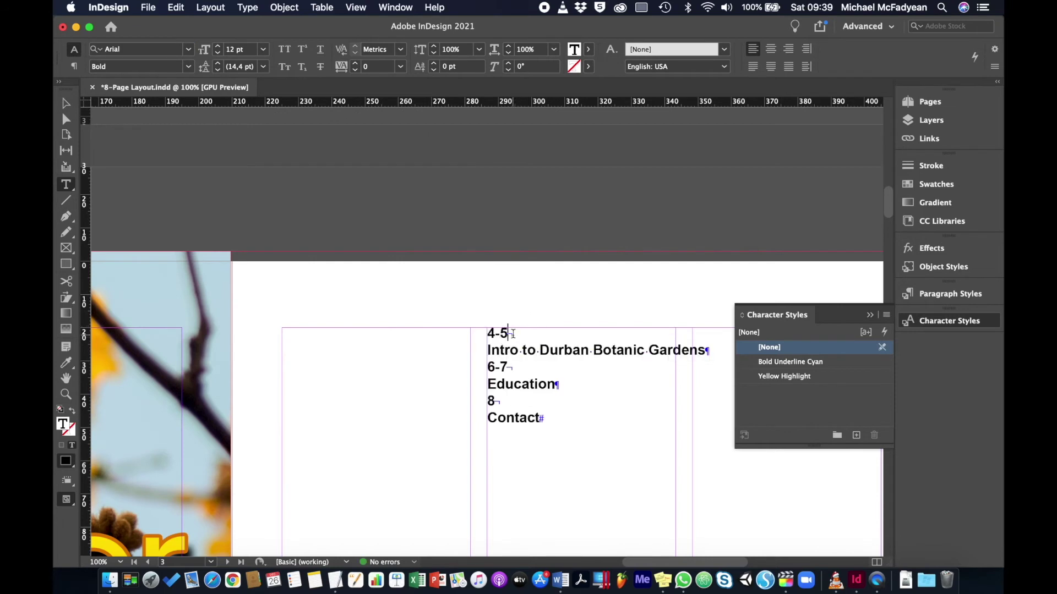
Format the "4-5" page number at 70 pt with a 50% tint of black
drag(509, 333, 487, 333)
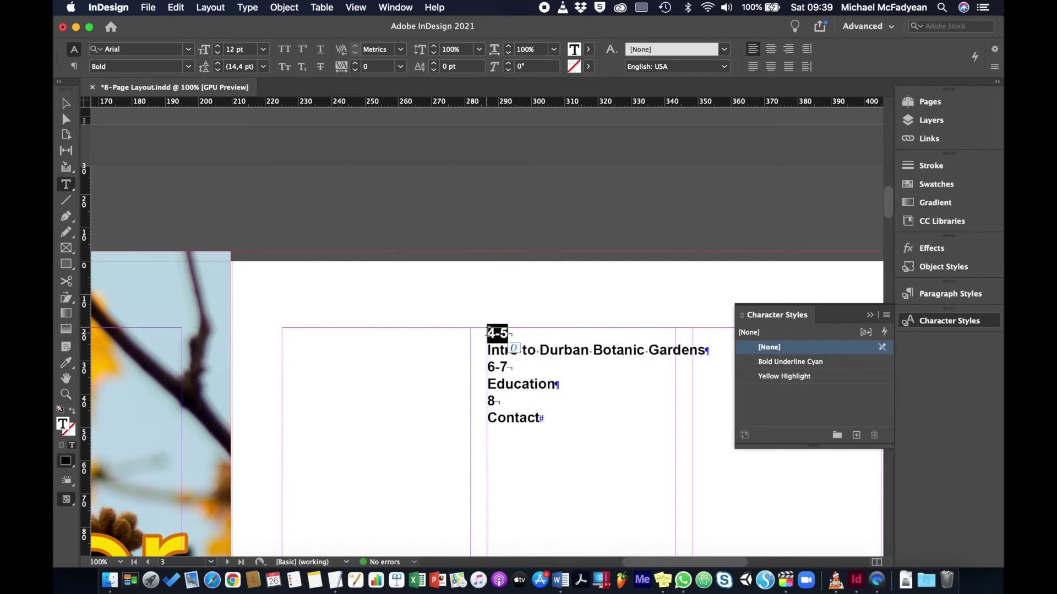
click(232, 50)
scroll(232, 53, up, 15)
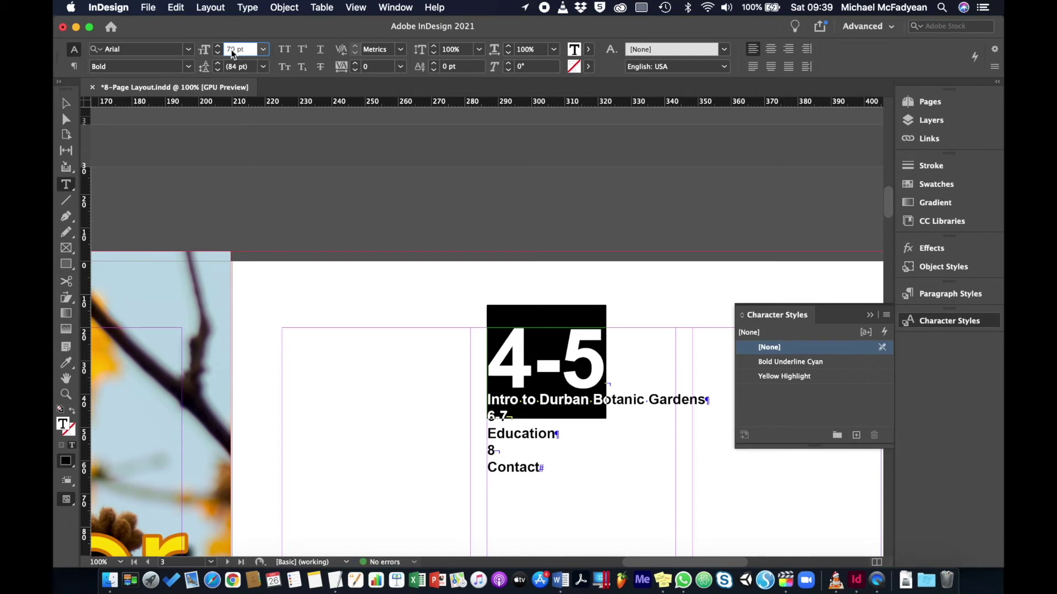
click(589, 50)
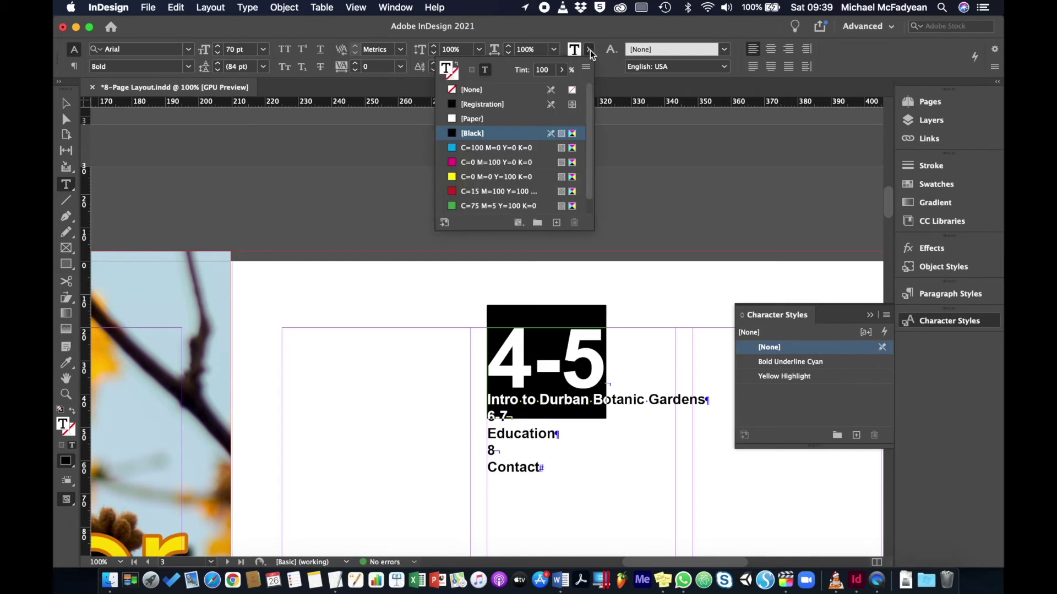
text(60)
key(Return)
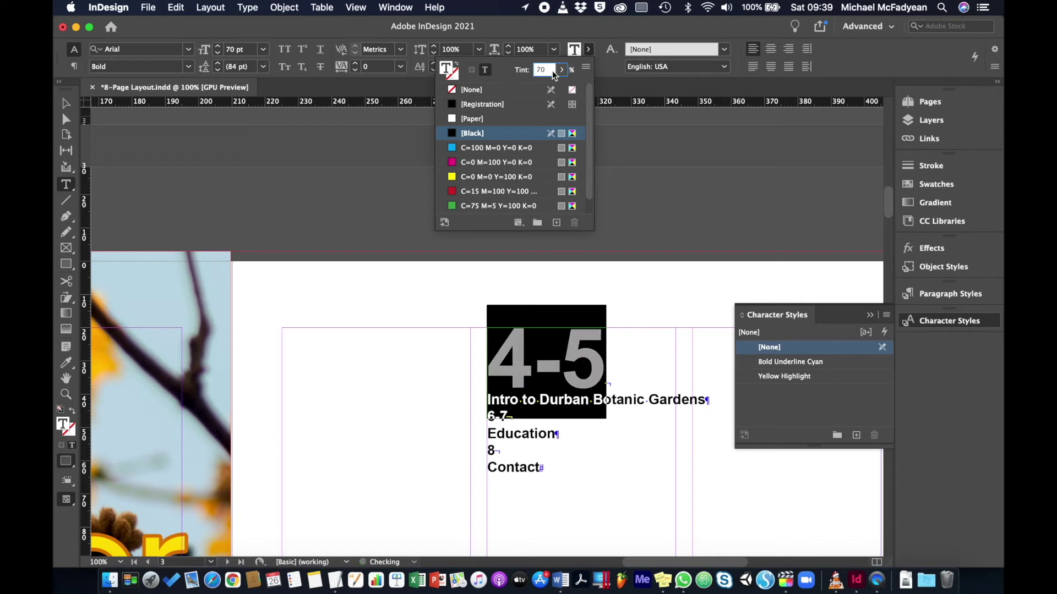
text(50)
key(Return)
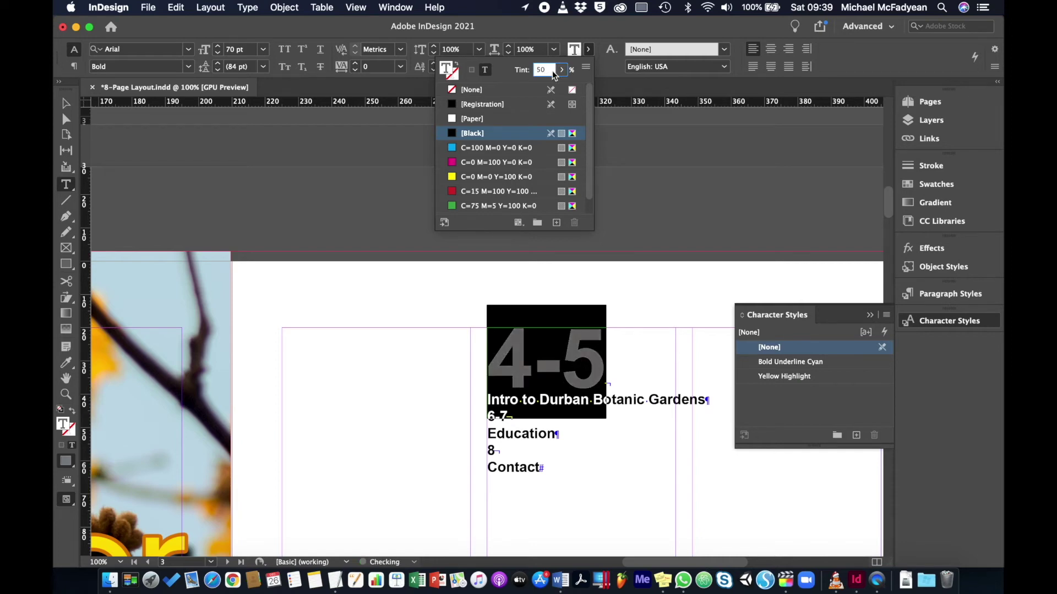
Set the font size of the "Intro to Durban Botanic Gardens" line to 20 pt
click(549, 404)
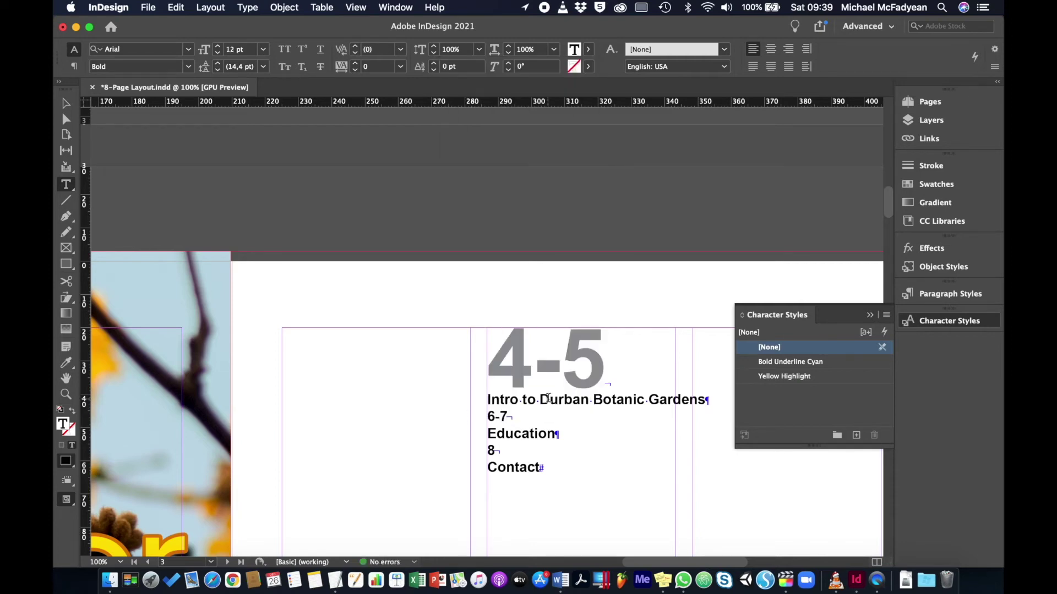
triple_click(520, 400)
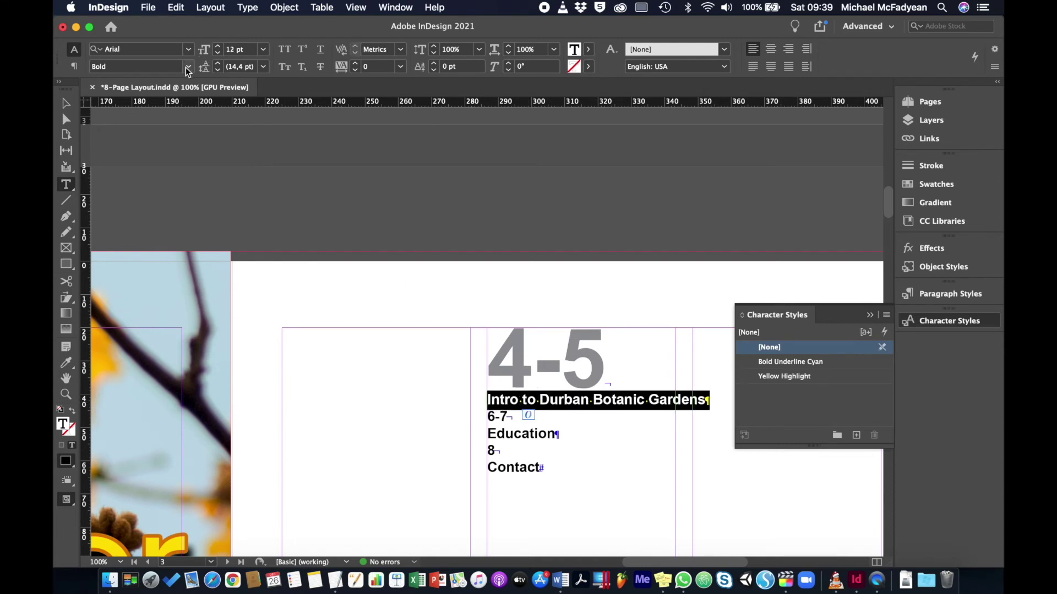
click(217, 47)
click(218, 47)
click(218, 47)
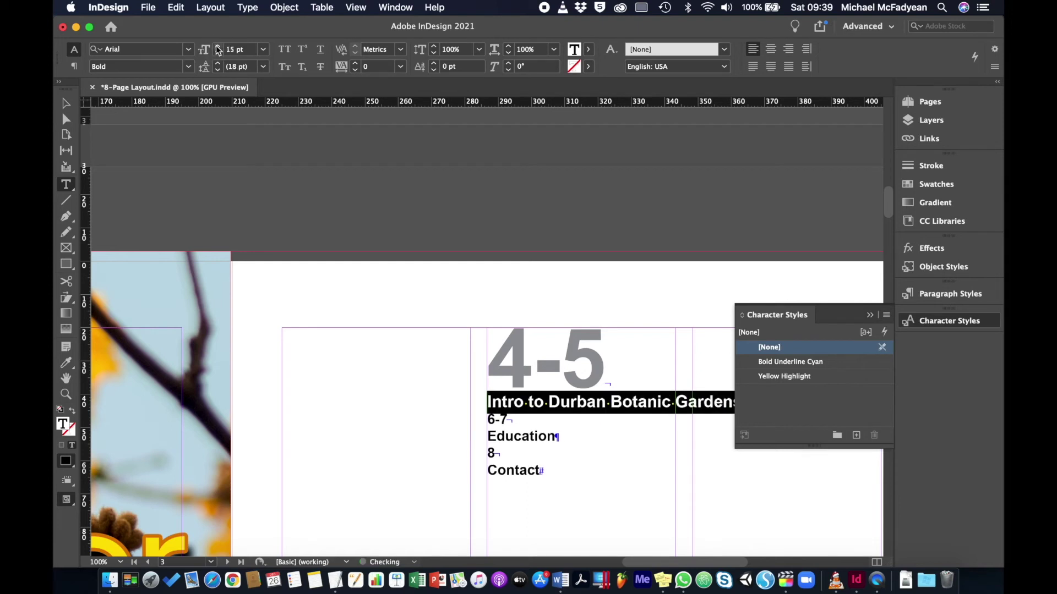
click(218, 47)
click(218, 48)
click(217, 47)
click(218, 47)
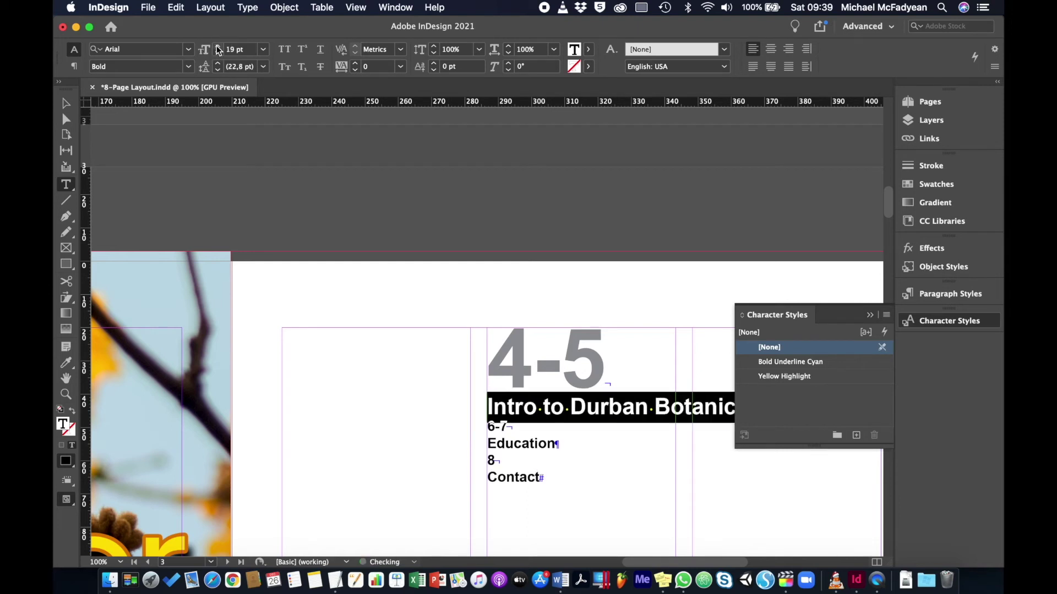
click(218, 47)
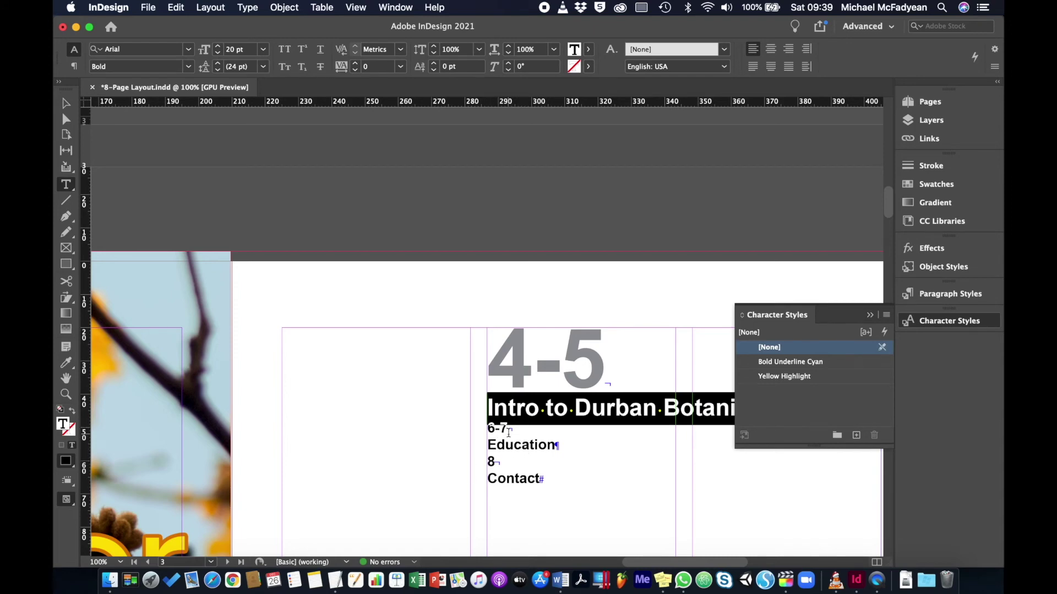
click(544, 411)
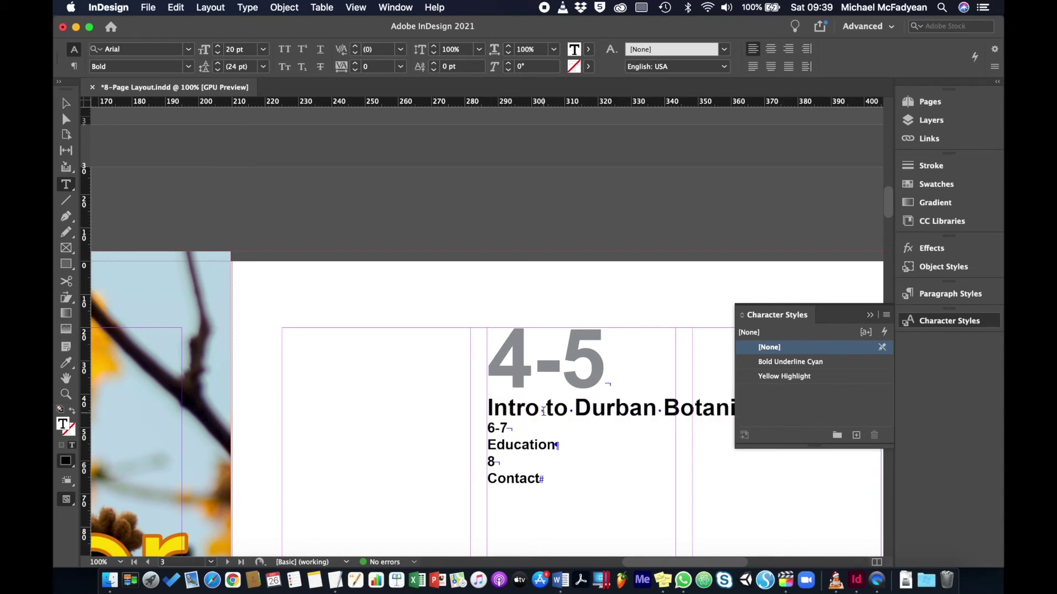
Give all paragraphs of the contents list a space before of 9 mm
click(560, 482)
key(super+a)
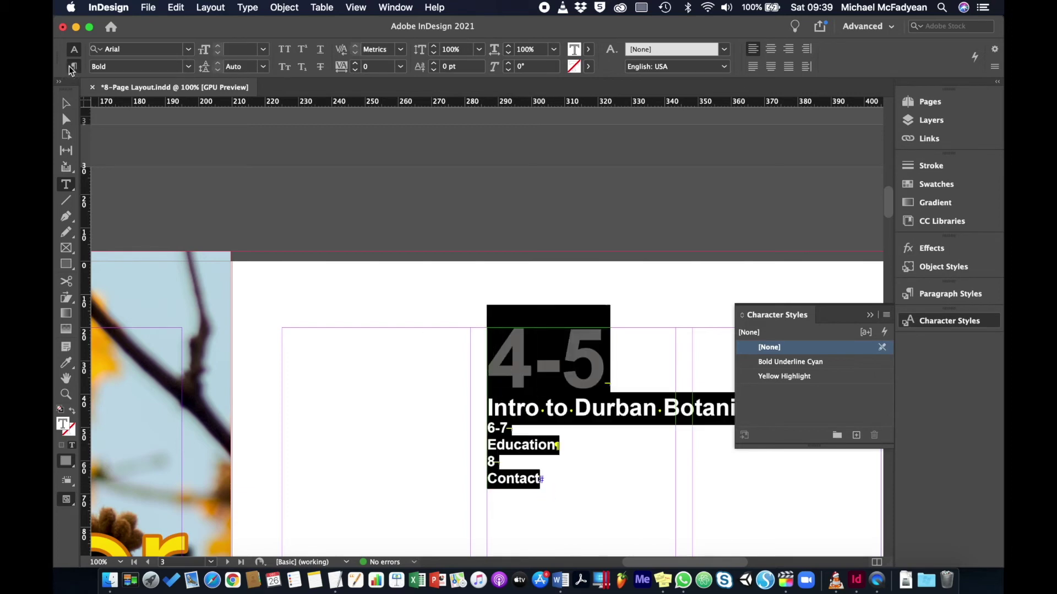
click(74, 66)
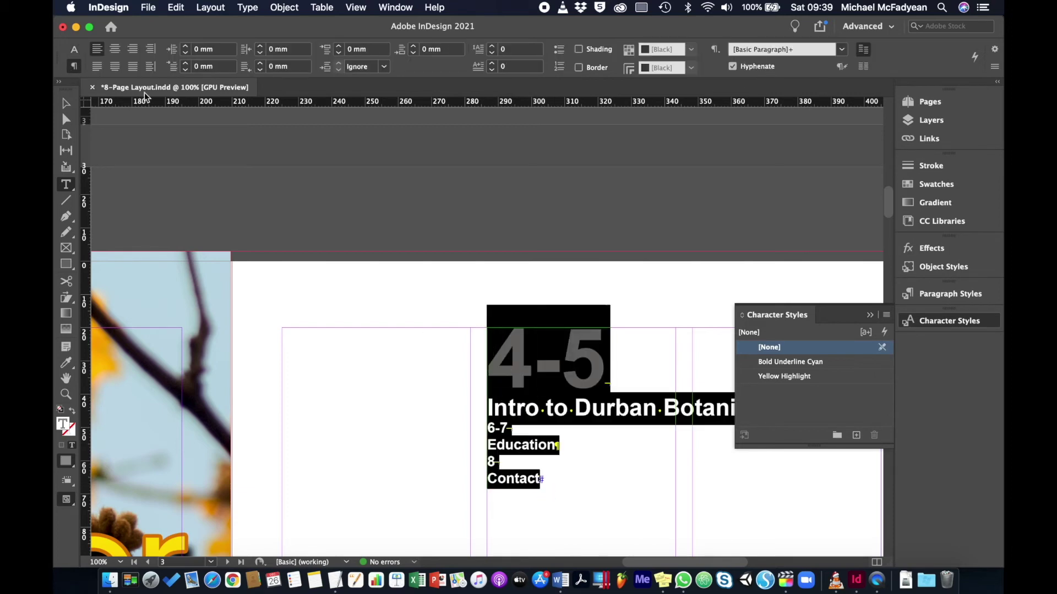
click(340, 49)
click(340, 49)
click(340, 49)
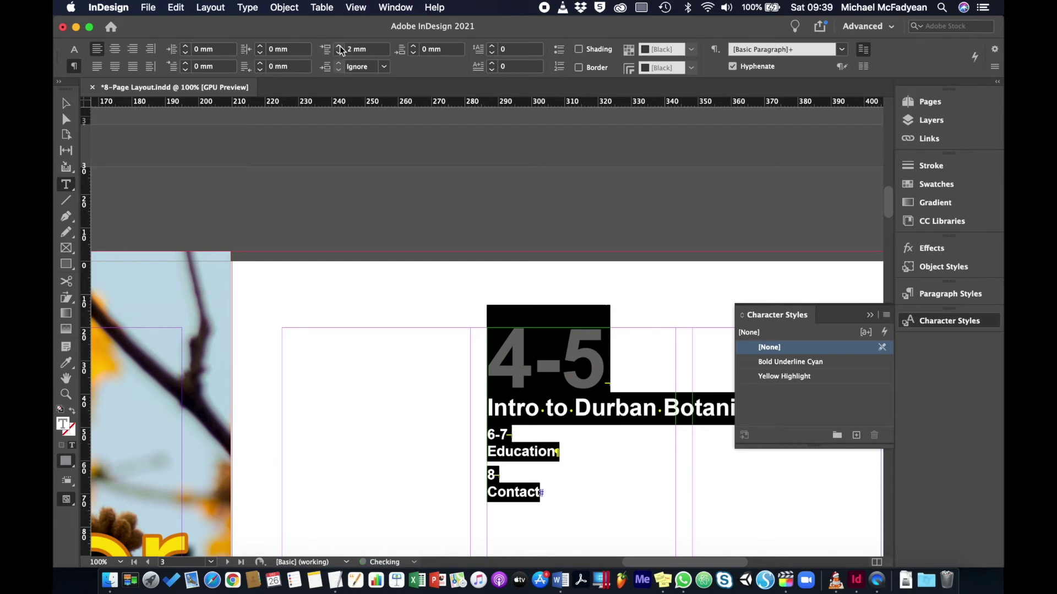
click(340, 48)
click(340, 49)
click(340, 49)
click(340, 49)
click(341, 49)
click(341, 48)
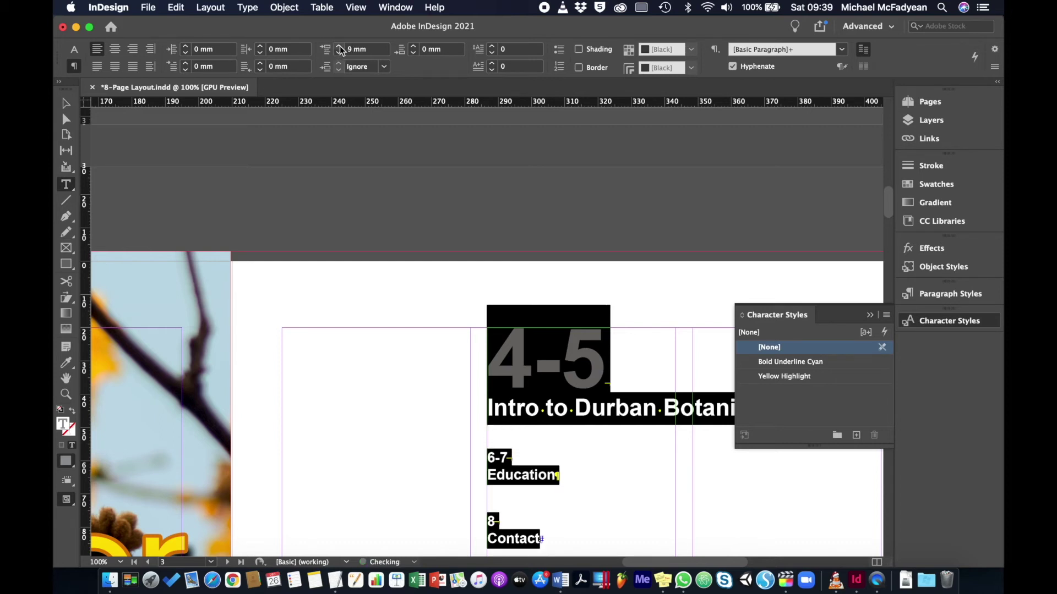
click(630, 451)
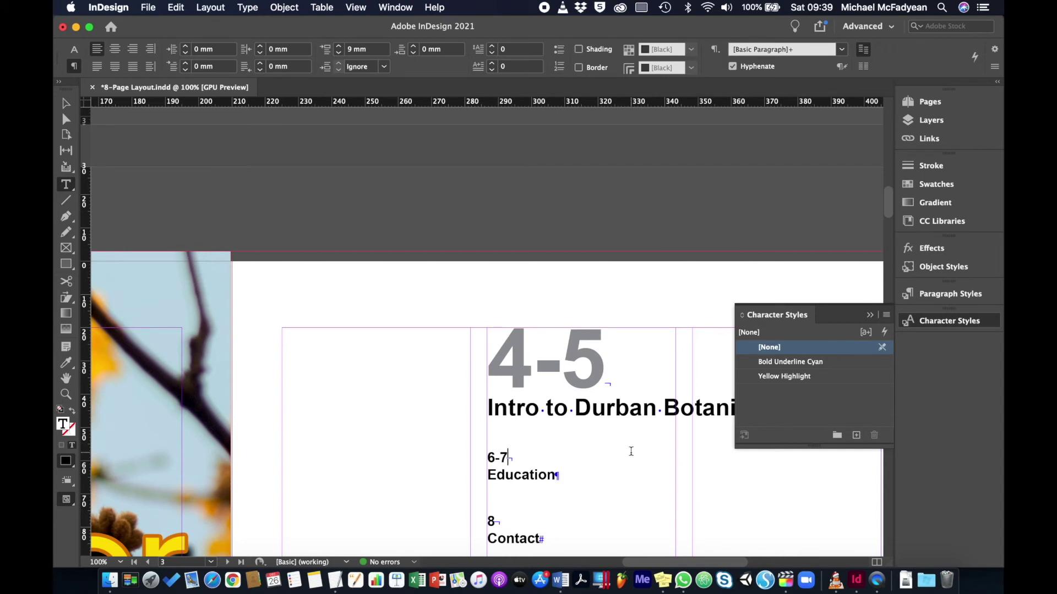
Create a character style named "Content Page Numbers" from the formatting of the "4-5" page number
scroll(631, 451, down, 5)
scroll(631, 452, right, 5)
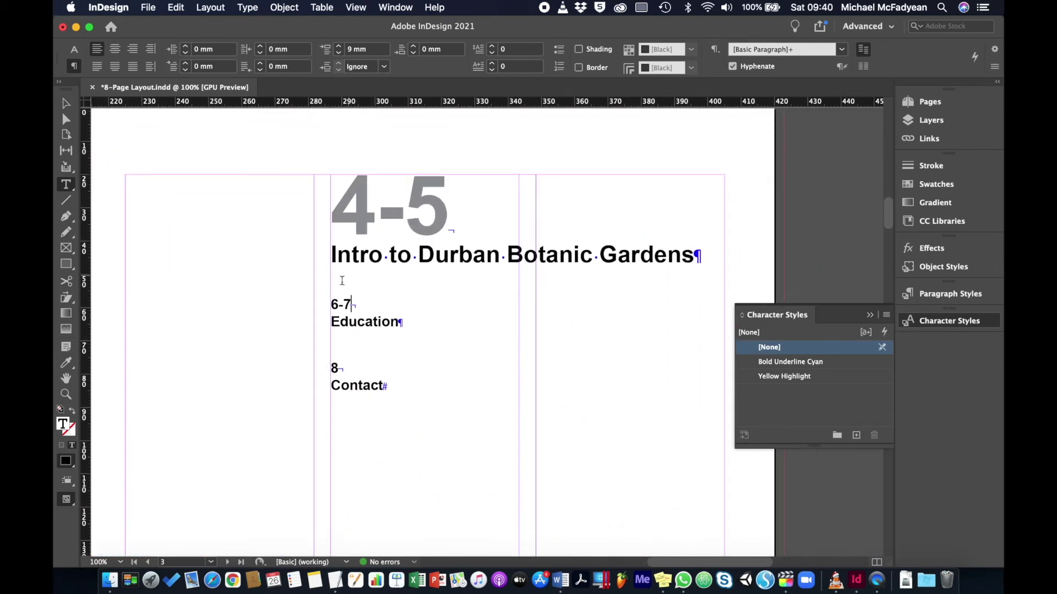
click(363, 313)
drag(446, 203, 351, 193)
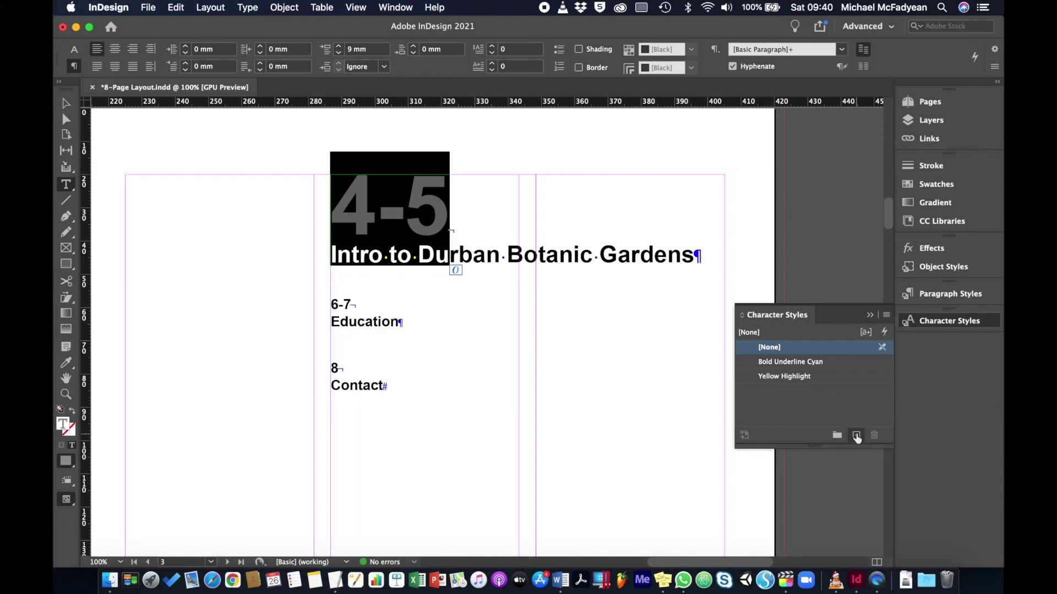
alt+click(856, 436)
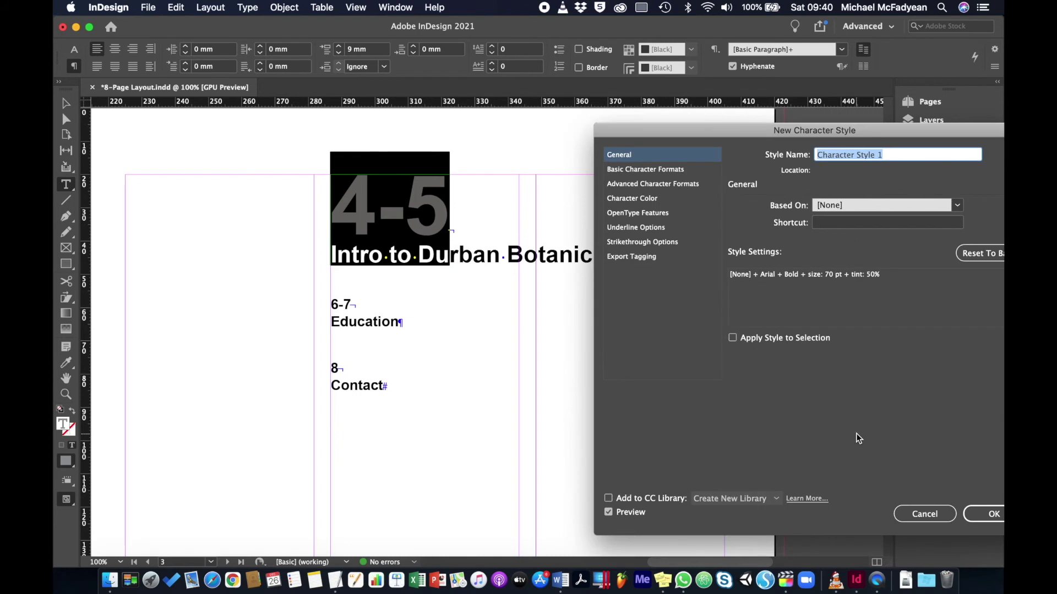
text(C)
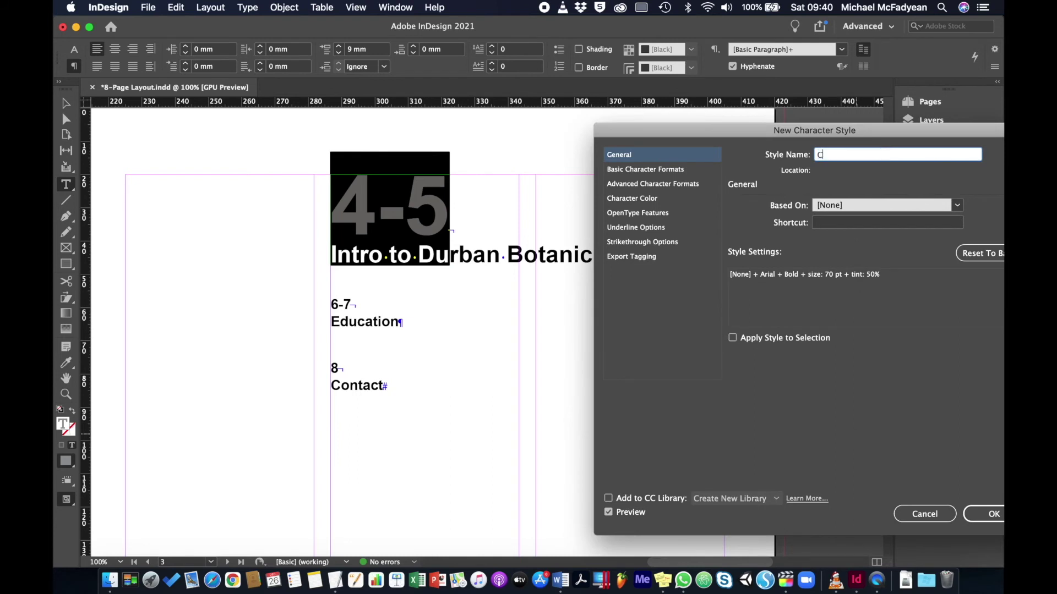
text(ontact)
key(BackSpace)
key(BackSpace)
key(BackSpace)
text(ent St)
key(BackSpace)
key(BackSpace)
text(Pg)
key(BackSpace)
text(age Nu)
click(994, 515)
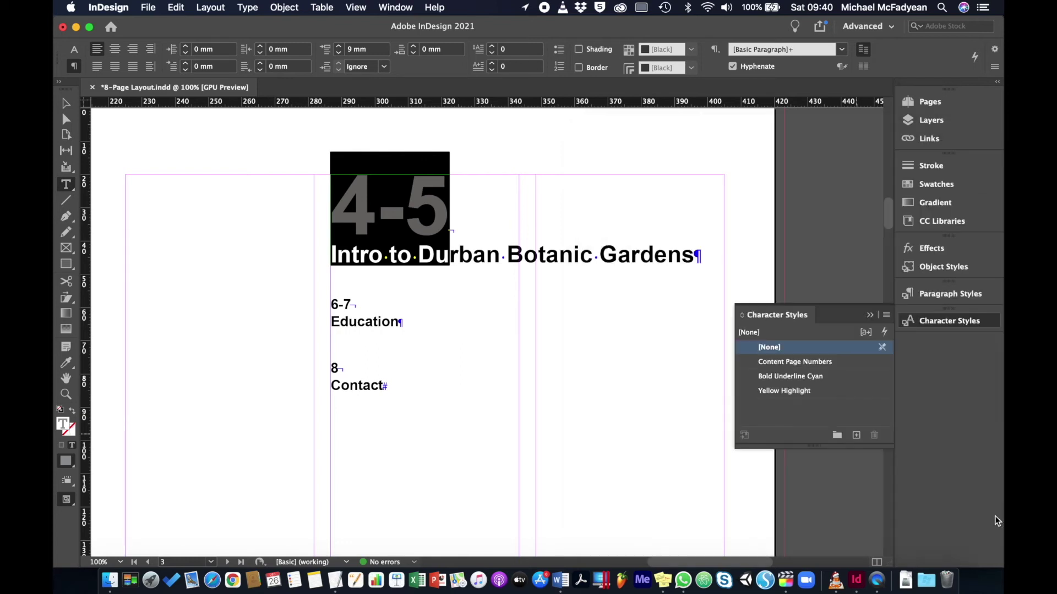
Start a new paragraph style named "Content Page Text" based on the formatting of the "Intro to Durban Botanic Gardens" line
click(575, 254)
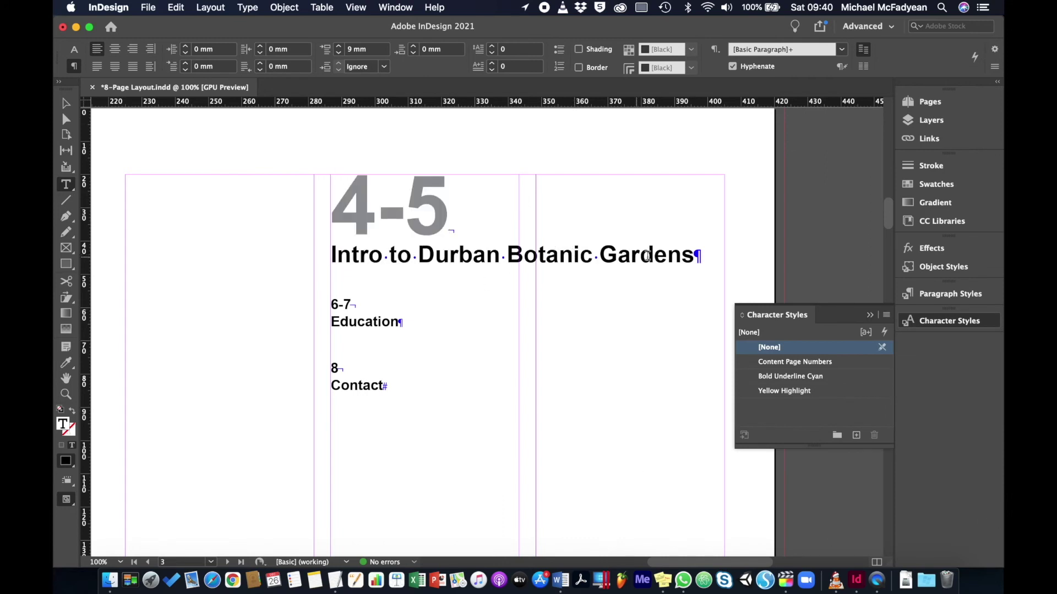
drag(694, 255, 320, 255)
click(988, 293)
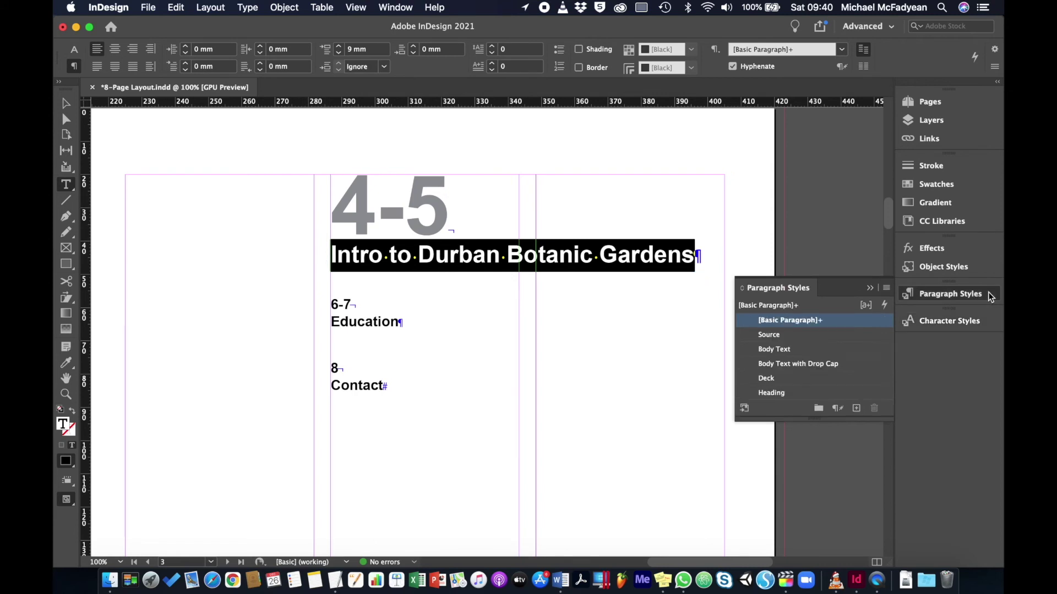
alt+click(857, 409)
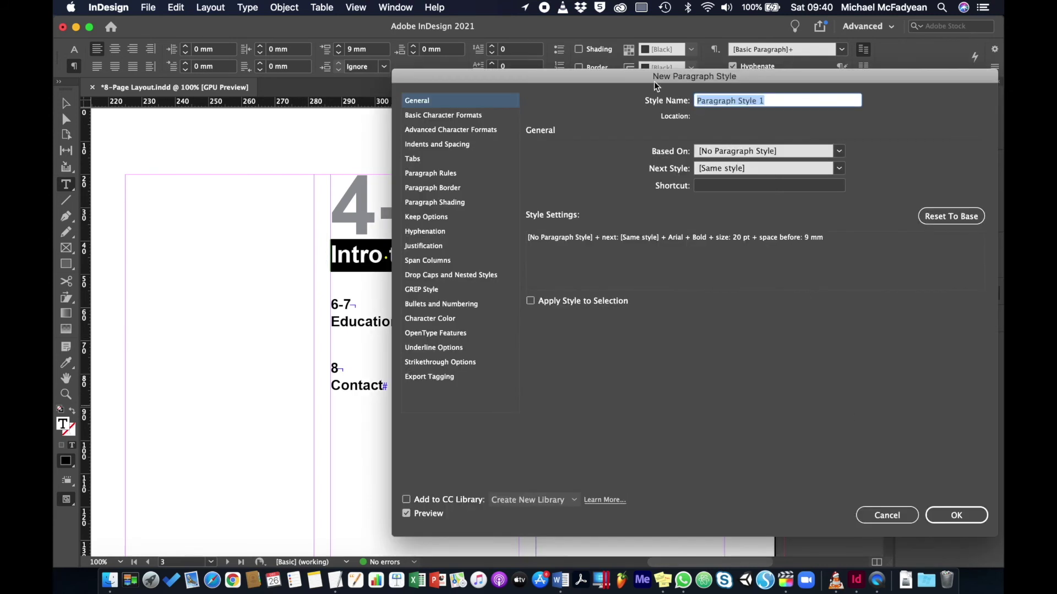
drag(648, 74, 733, 86)
text(Cont)
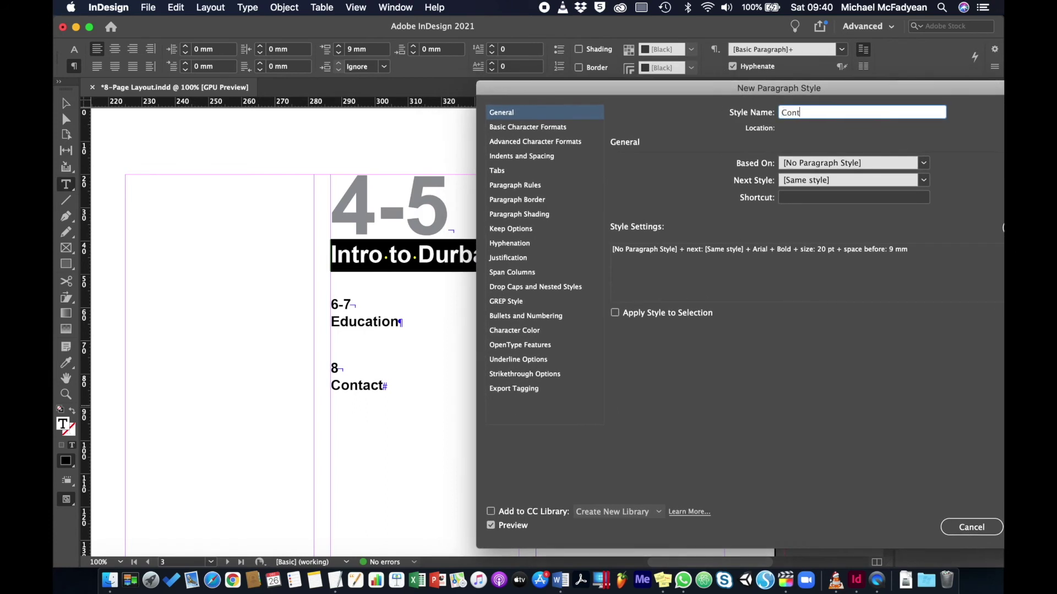
text(ent Page Text)
Add a nested style applying Content Page Numbers through 1 Forced Line Break to the Content Page Text paragraph style and create the style
click(554, 292)
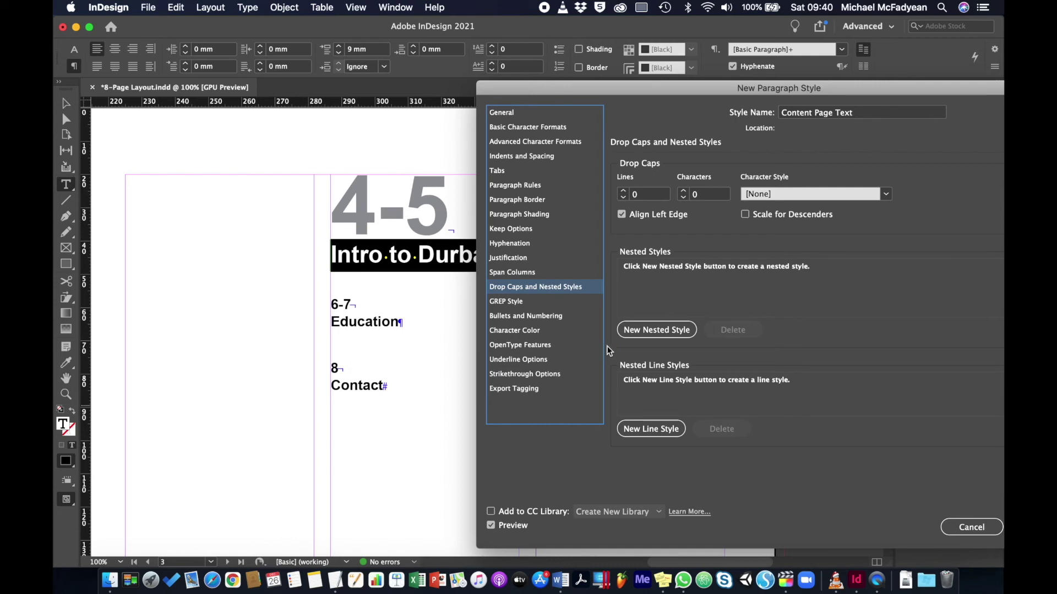
click(655, 330)
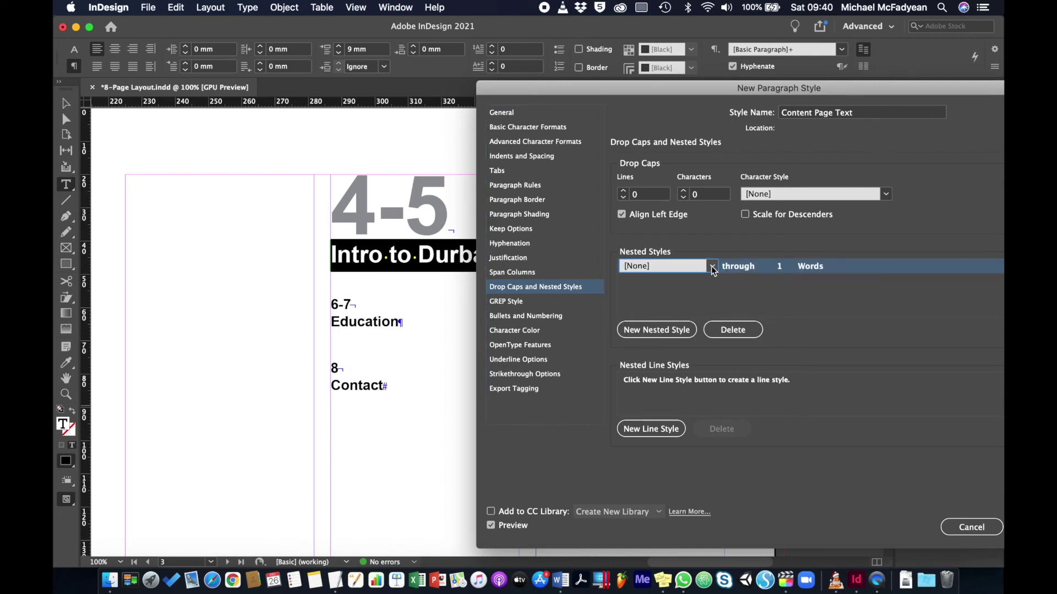
click(711, 266)
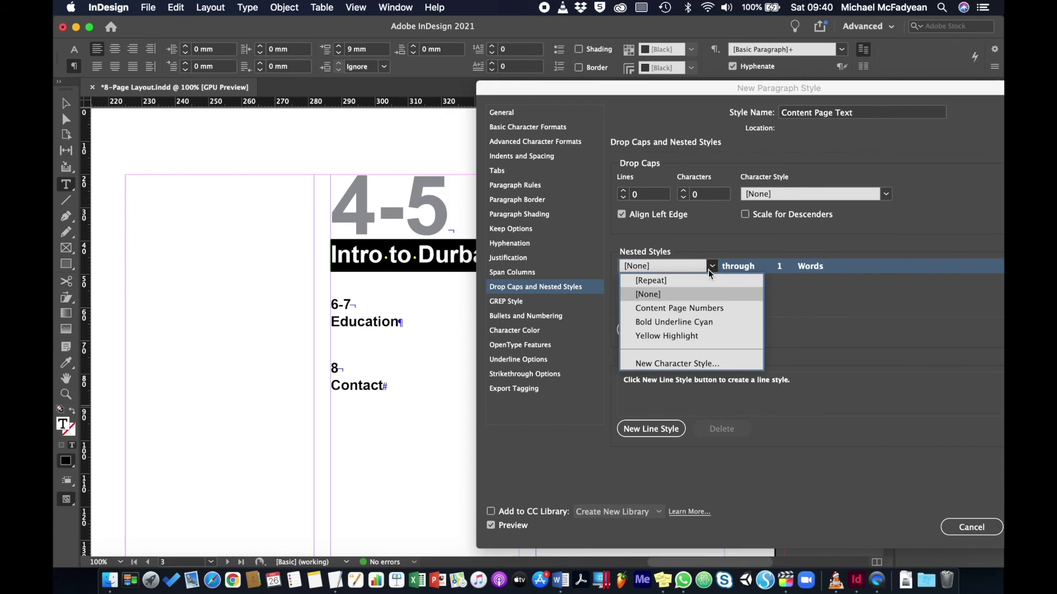
click(698, 309)
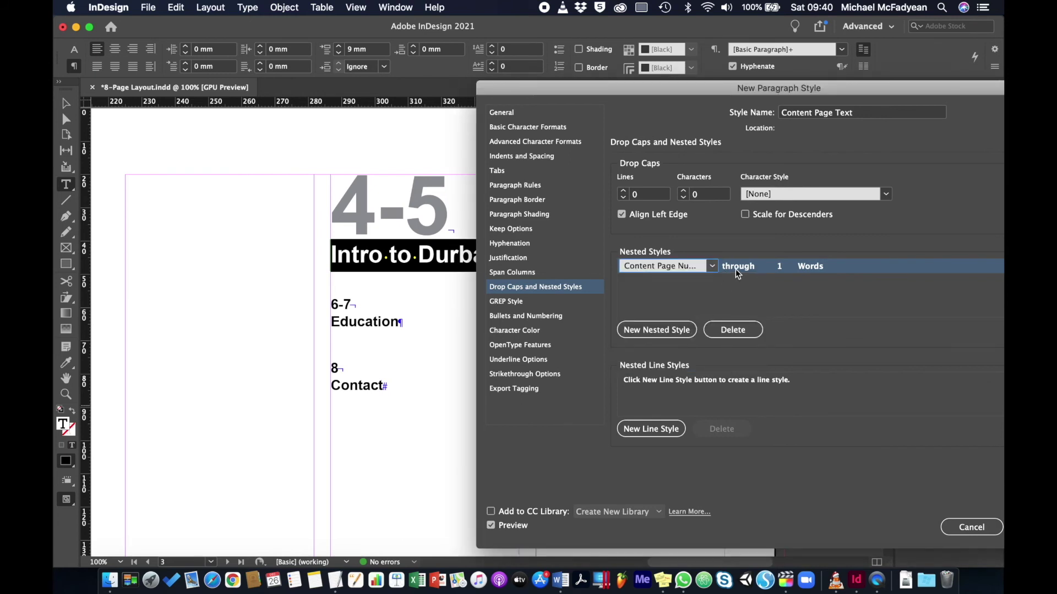
click(804, 266)
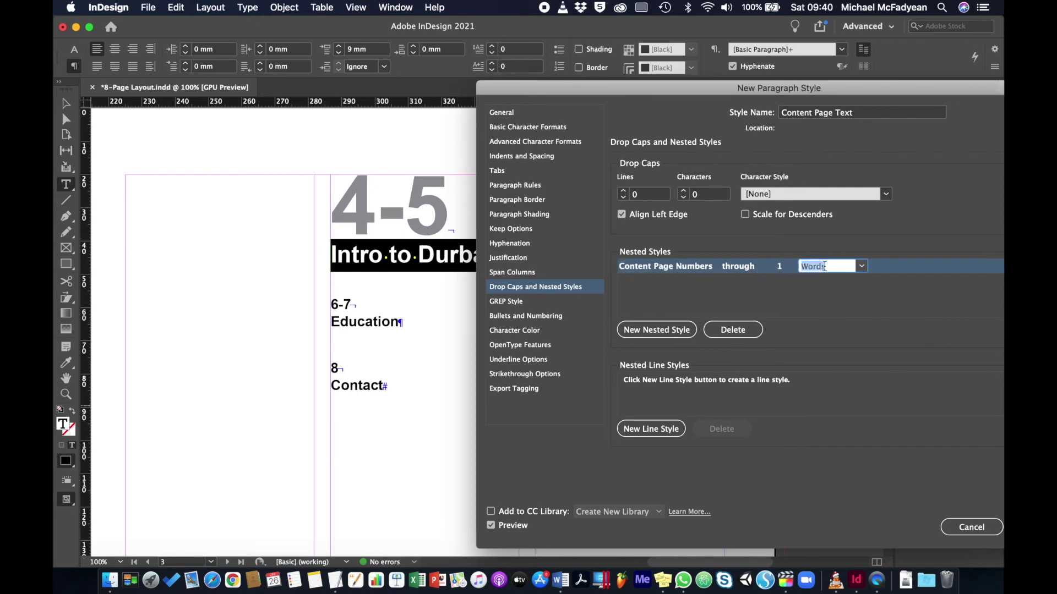
click(862, 265)
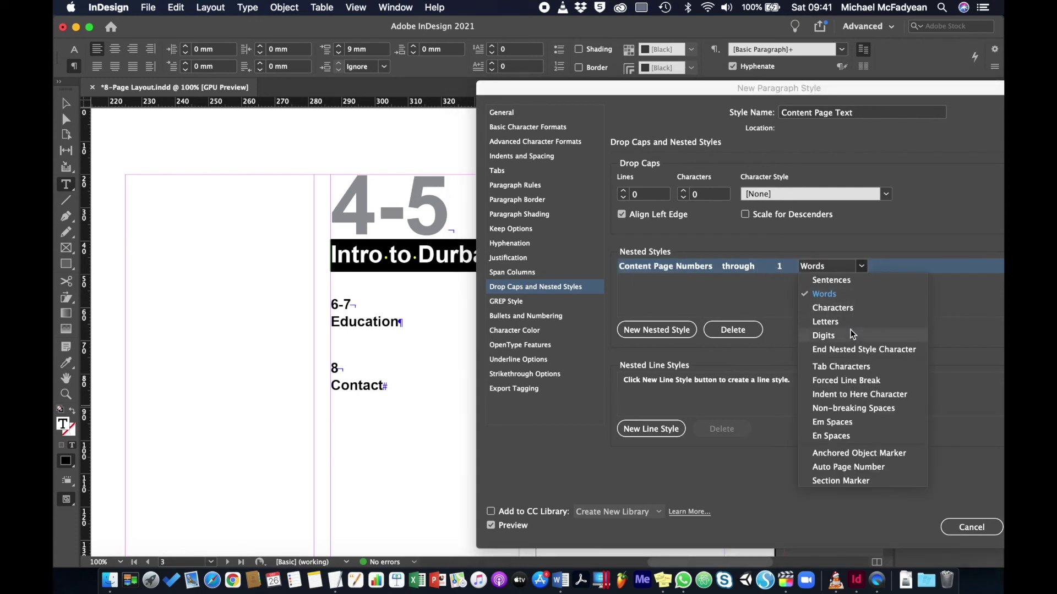
click(850, 379)
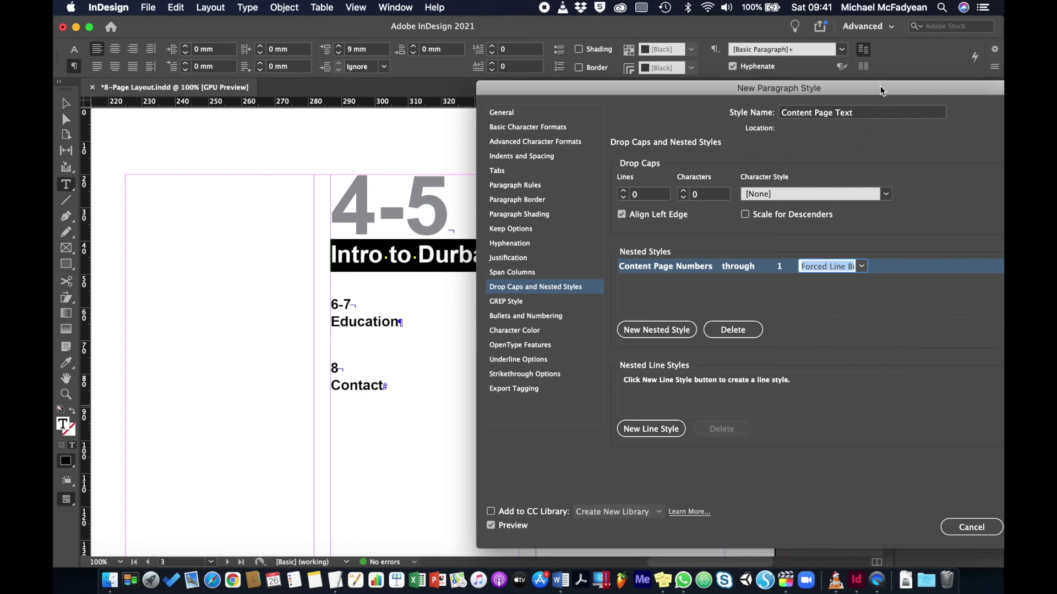
drag(880, 86, 758, 79)
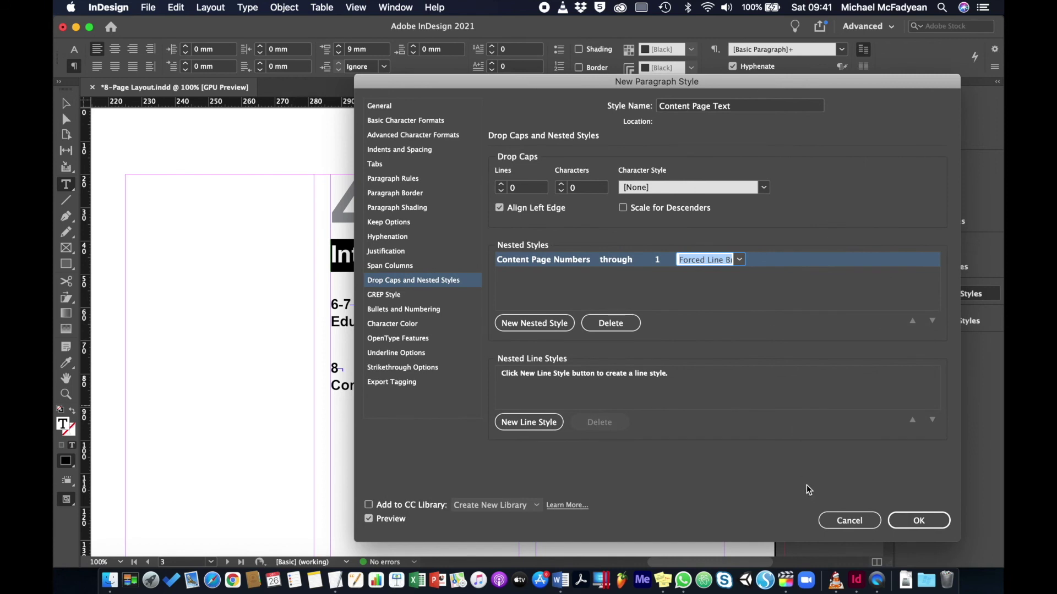
click(907, 522)
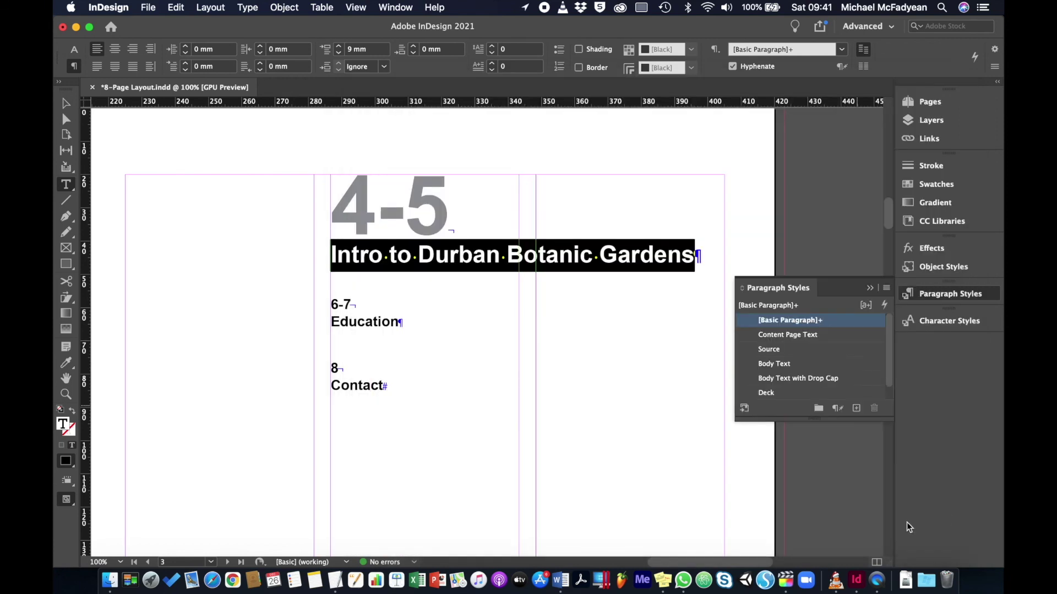
Apply the Content Page Text paragraph style to the "6-7 Education" and "8 Contact" entries of the contents list
click(386, 320)
drag(398, 322, 318, 307)
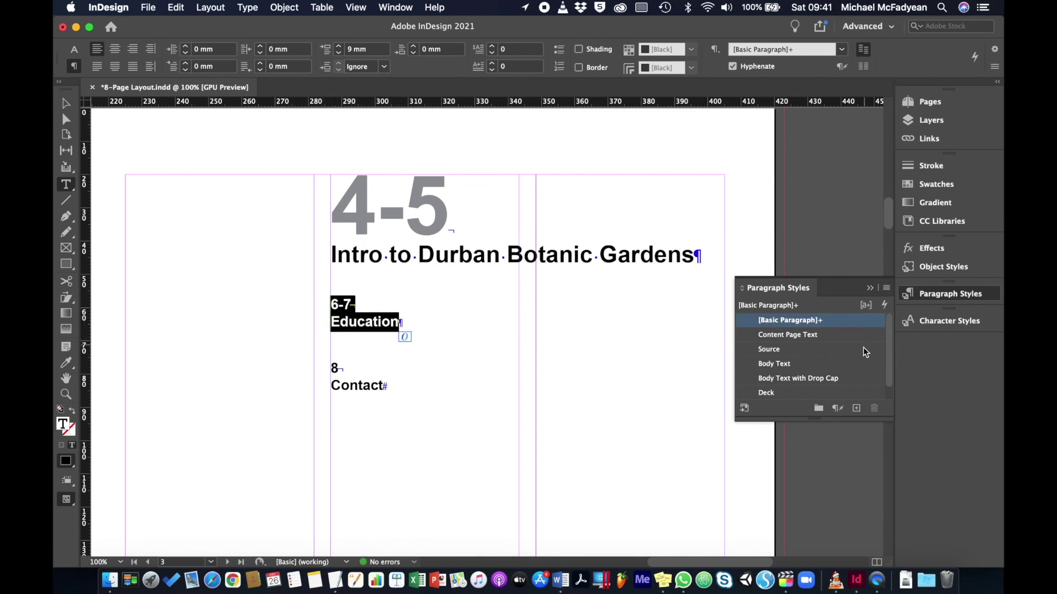
click(811, 336)
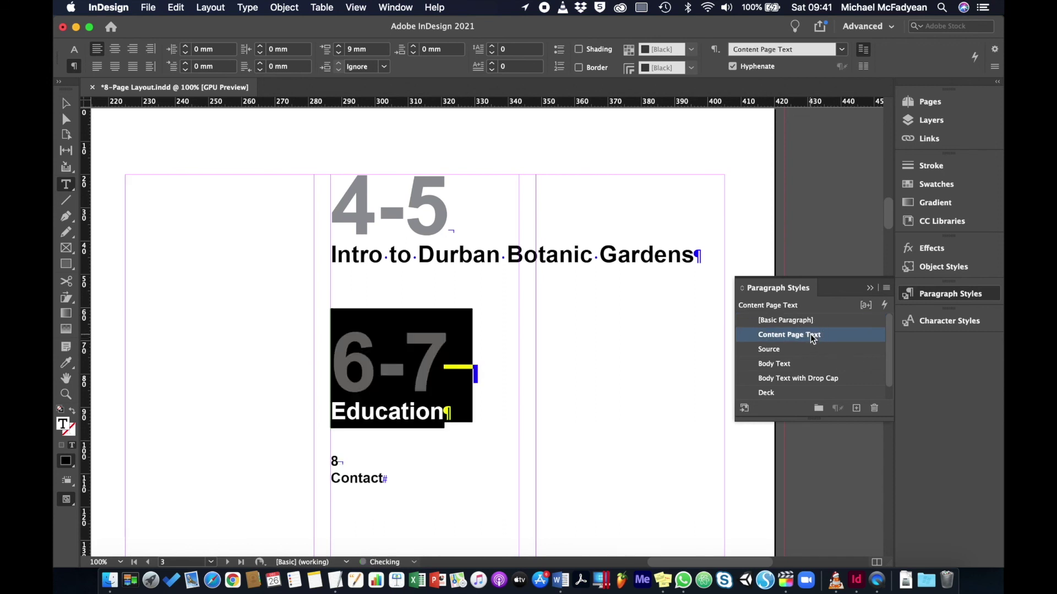
click(428, 414)
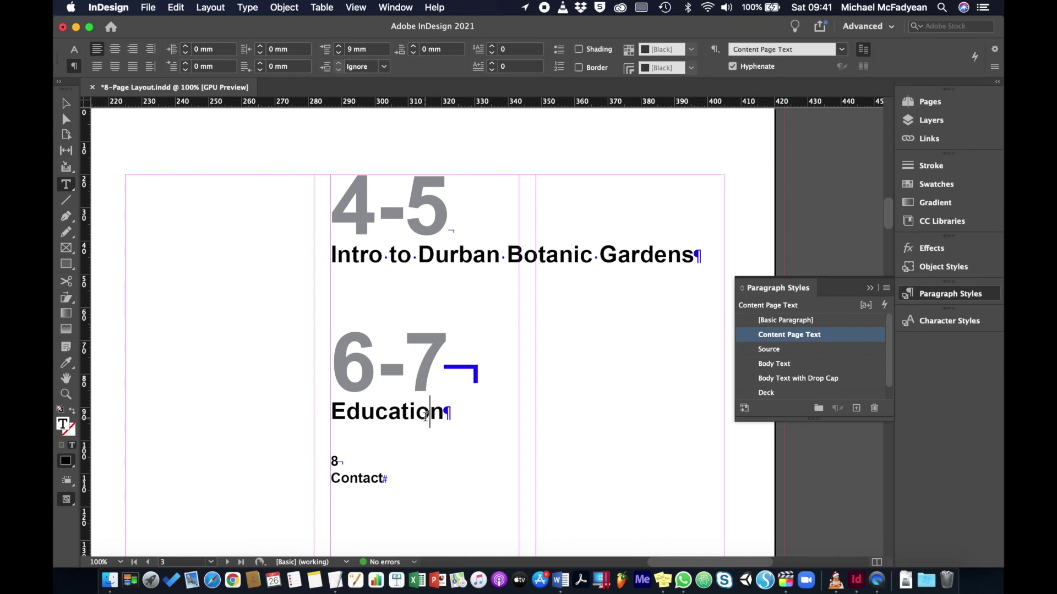
drag(400, 479, 314, 463)
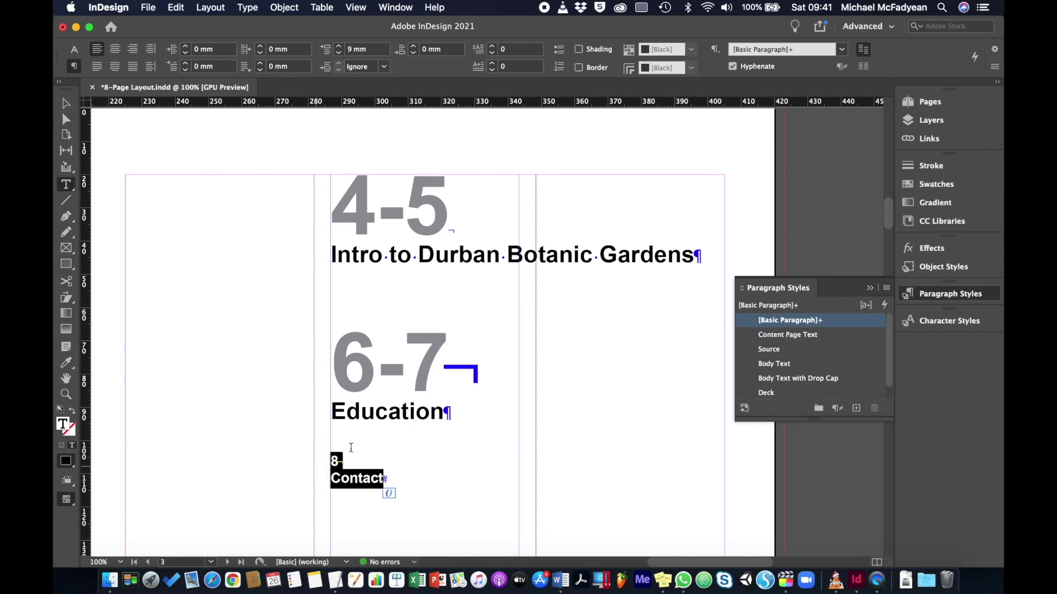
click(801, 337)
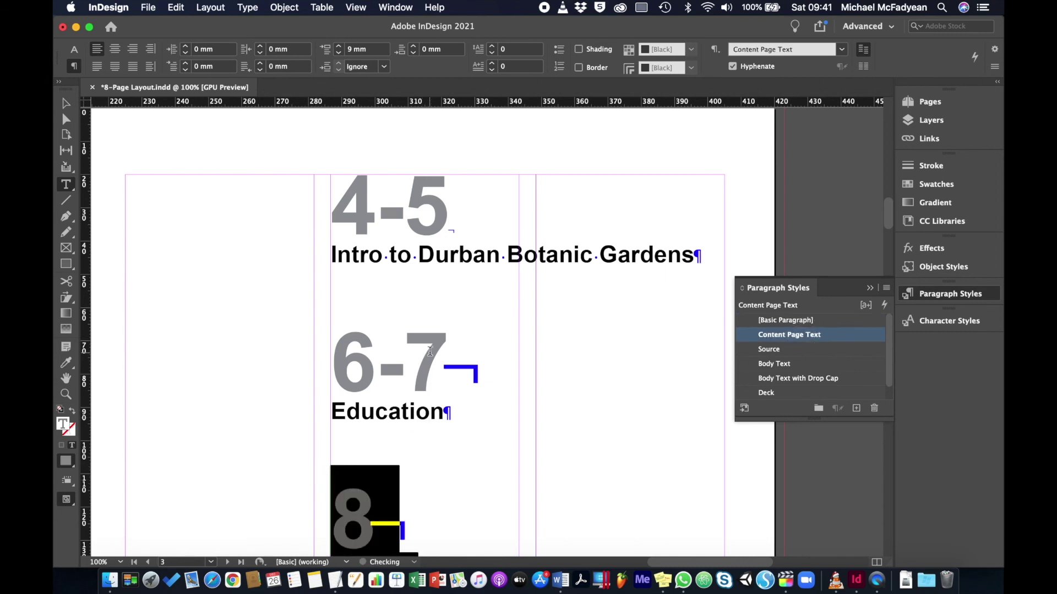
scroll(430, 351, down, 5)
scroll(424, 344, up, 1)
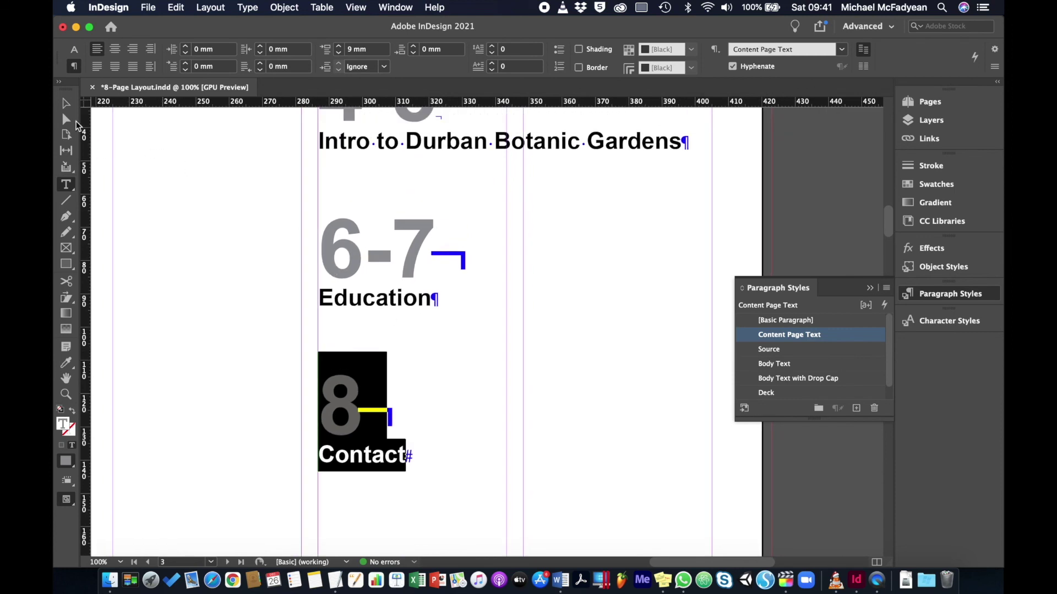
Hide the hidden characters and leave text editing with the Selection tool, fitting the whole spread in the window
click(247, 7)
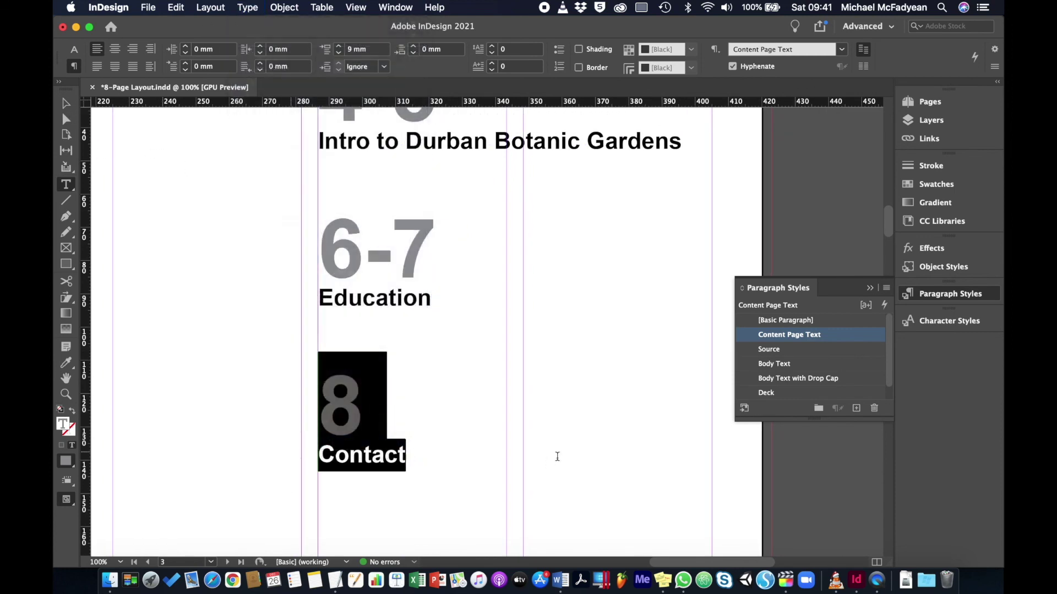
click(302, 441)
click(66, 104)
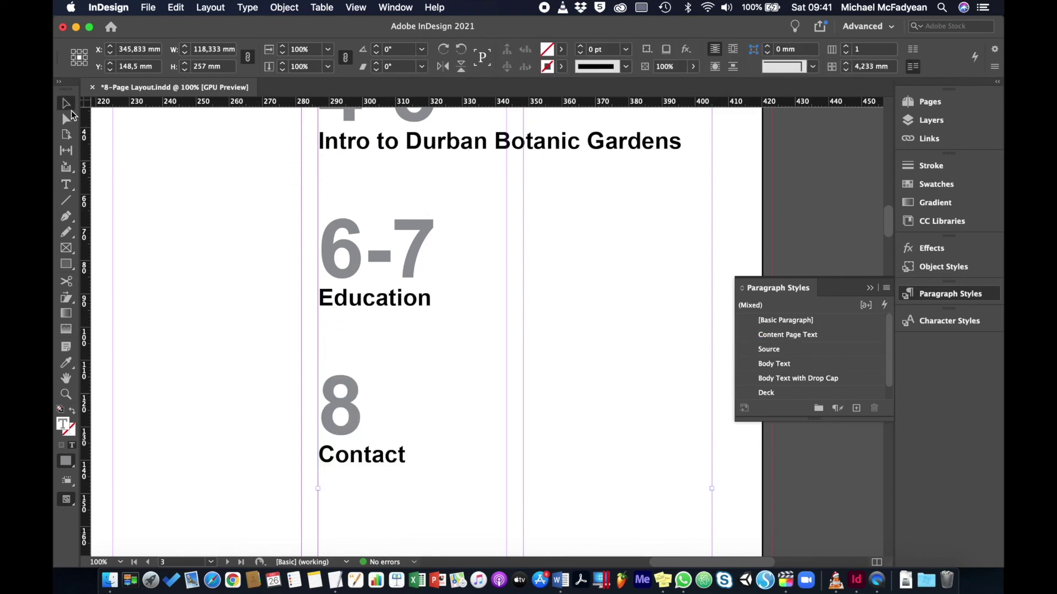
key(super+alt+0)
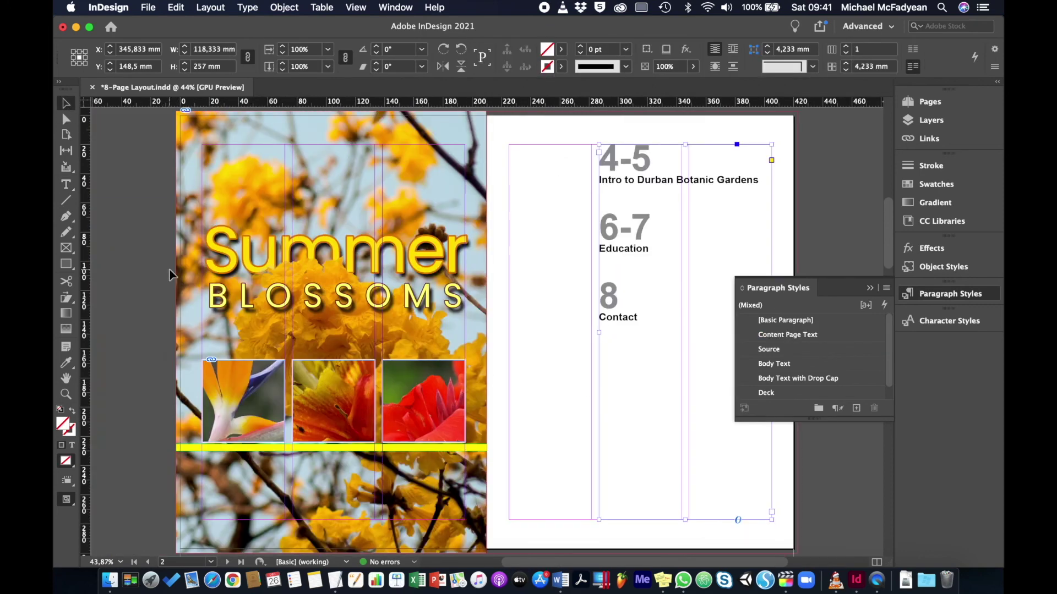